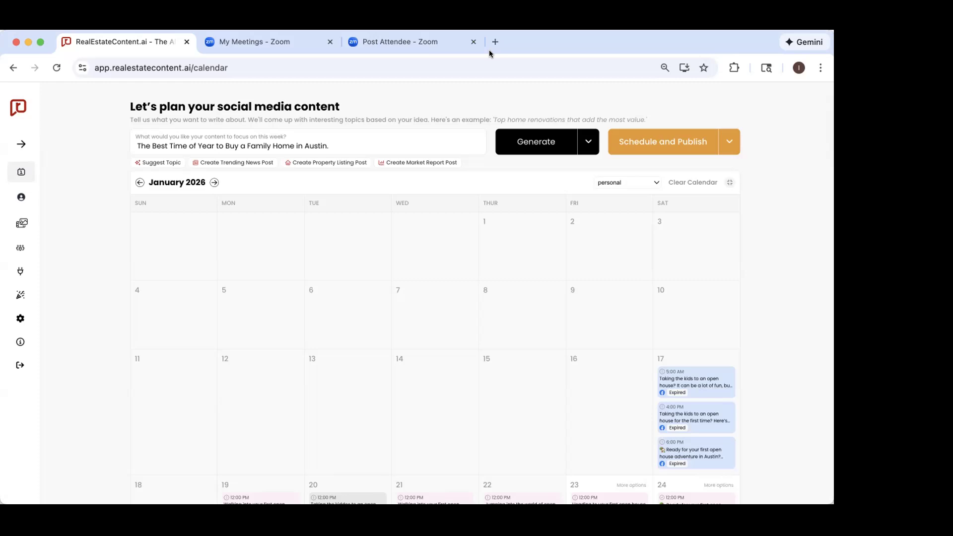
Step: Replace the content topic with the suggested idea "Understanding Down Payments for First-Time Buyers in Austin."
{"action": "left_click", "coordinate": [338, 144]}
{"action": "left_click_drag", "start_coordinate": [347, 144], "coordinate": [112, 136]}
{"action": "key", "text": "BackSpace"}
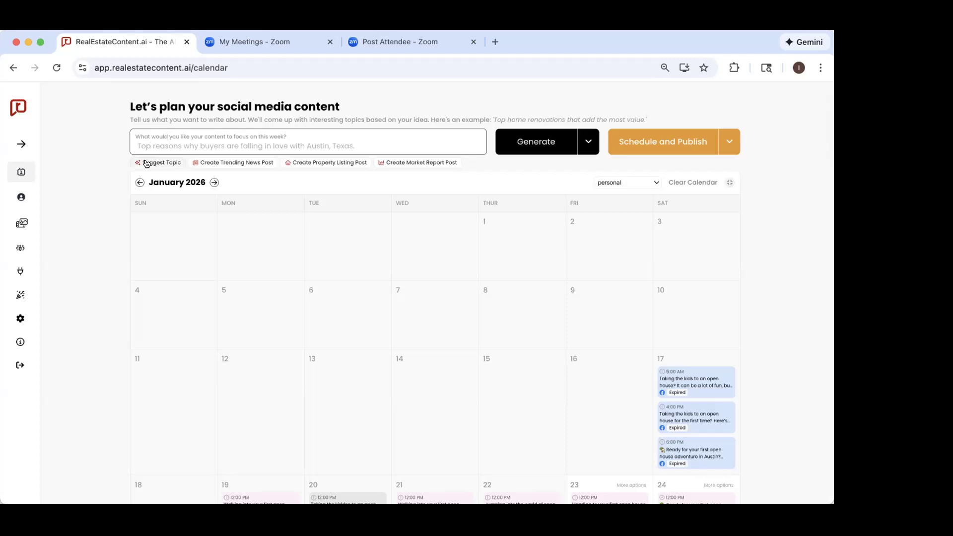
{"action": "left_click", "coordinate": [147, 164]}
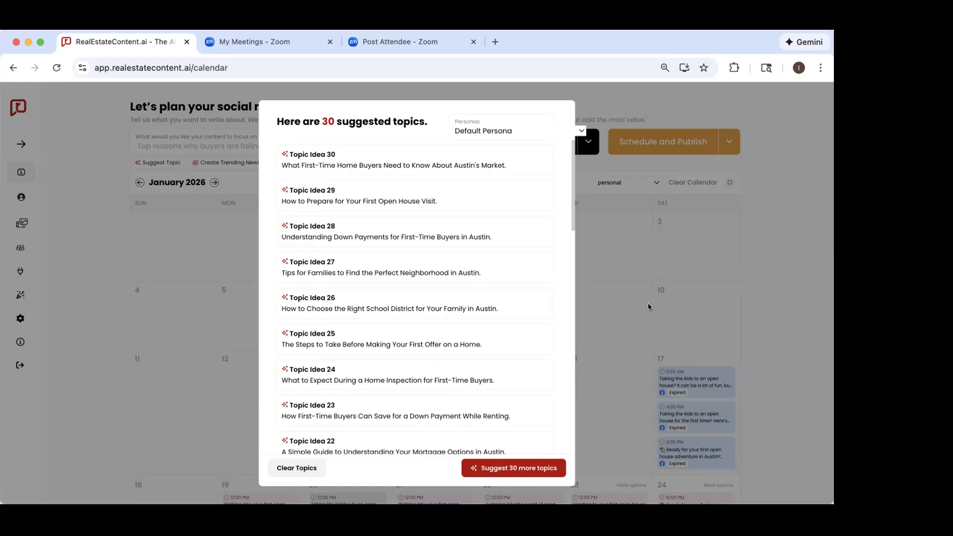
{"action": "left_click", "coordinate": [446, 240]}
{"action": "left_click", "coordinate": [363, 144]}
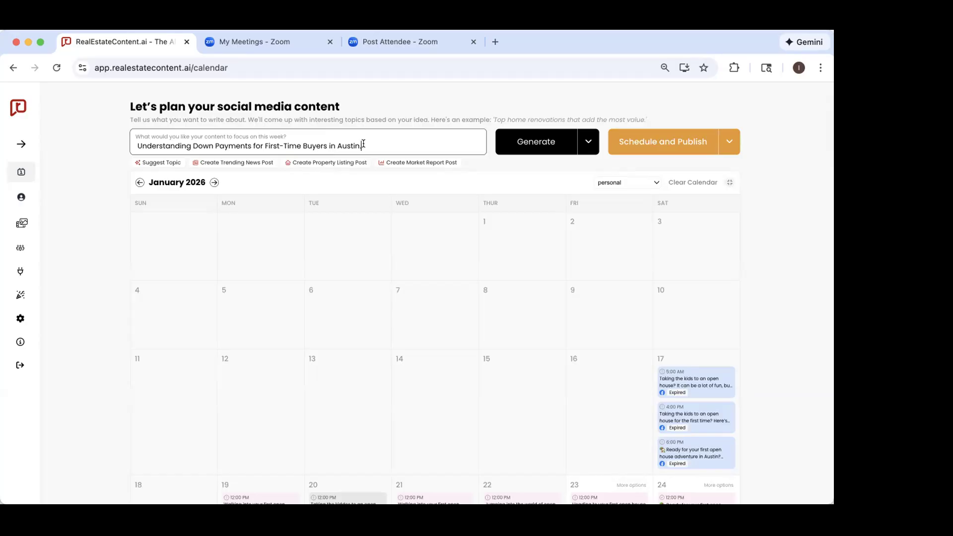
Step: Replace the content topic with the suggested idea "What to Expect During a Home Inspection for First-Time Buyers."
{"action": "left_click_drag", "start_coordinate": [363, 144], "coordinate": [42, 126]}
{"action": "key", "text": "BackSpace"}
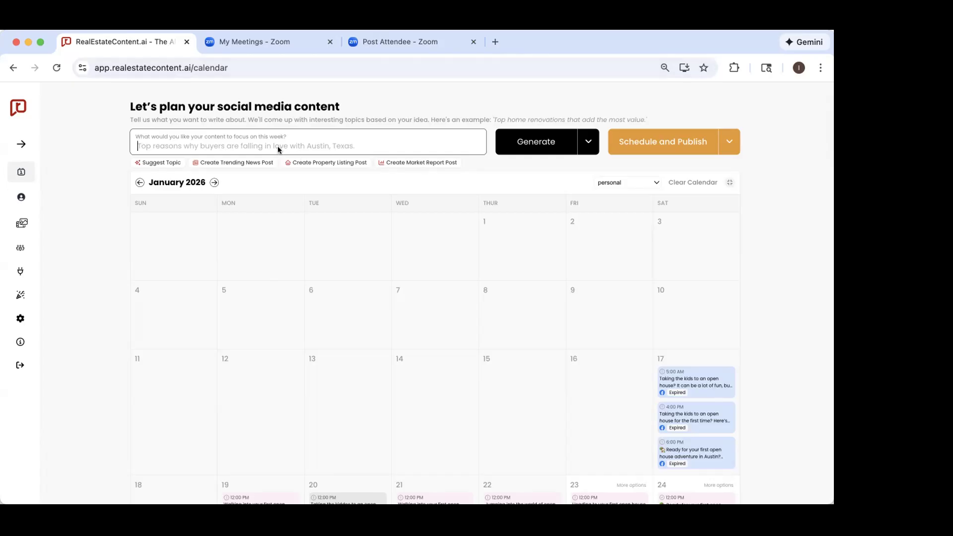
{"action": "left_click", "coordinate": [174, 162]}
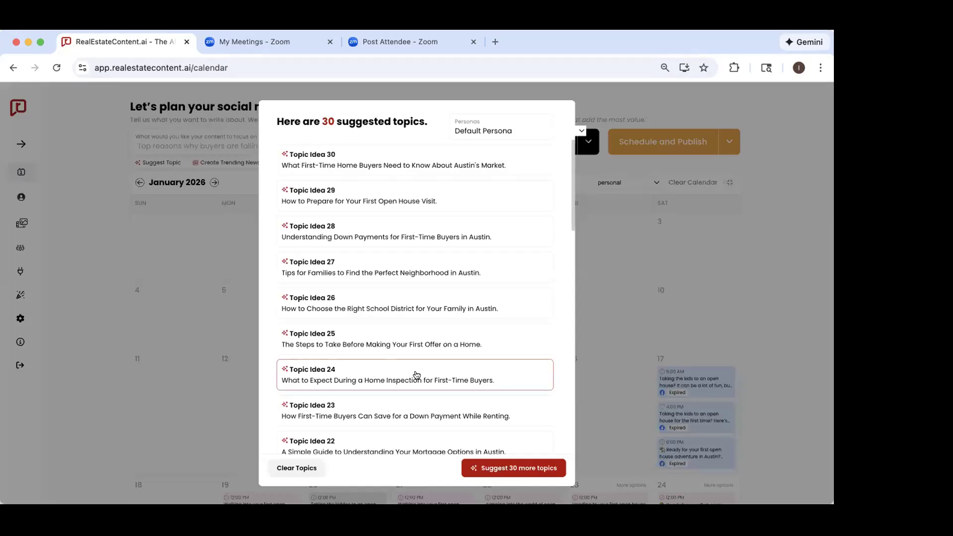
{"action": "left_click", "coordinate": [417, 375]}
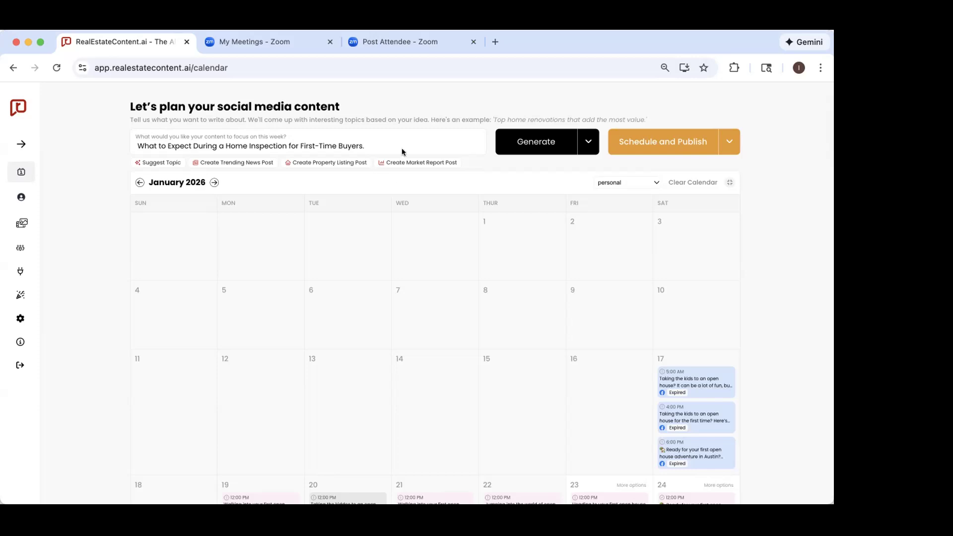
Step: Open the content generation settings and select January 25 to 30 as the posting days
{"action": "left_click", "coordinate": [538, 147]}
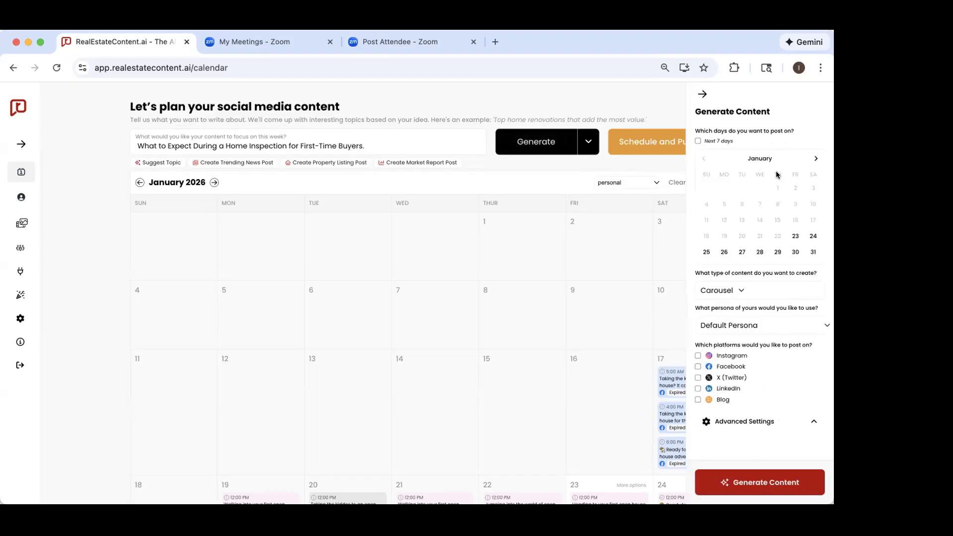
{"action": "scroll", "coordinate": [770, 142], "scroll_direction": "down", "scroll_amount": 1}
{"action": "scroll", "coordinate": [770, 143], "scroll_direction": "up", "scroll_amount": 1}
{"action": "left_click", "coordinate": [706, 252]}
{"action": "left_click", "coordinate": [724, 252]}
{"action": "left_click", "coordinate": [742, 252]}
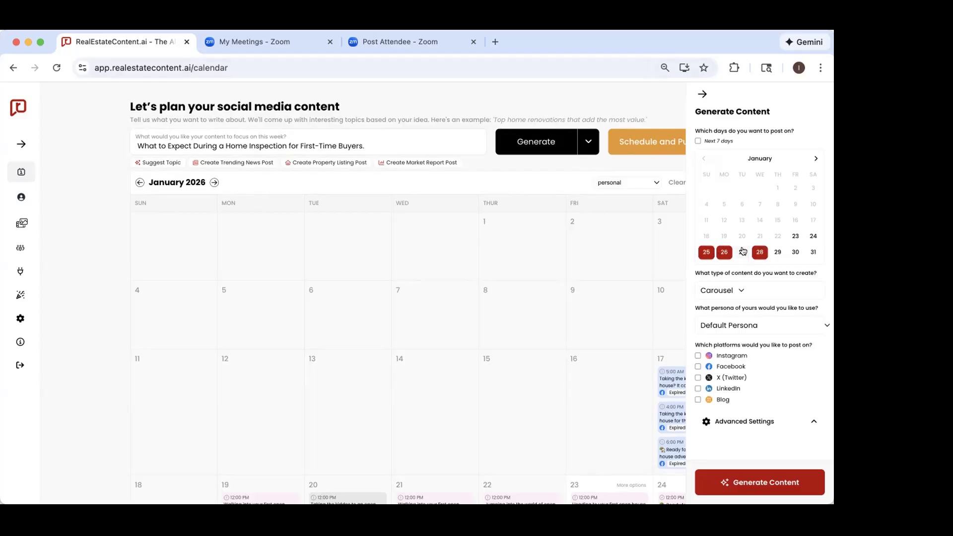
{"action": "left_click", "coordinate": [760, 252]}
{"action": "left_click", "coordinate": [777, 252]}
{"action": "left_click", "coordinate": [793, 252]}
Step: Deselect all the chosen posting days in the last week of January
{"action": "left_click", "coordinate": [793, 252]}
{"action": "left_click", "coordinate": [778, 252]}
{"action": "left_click", "coordinate": [760, 252]}
{"action": "left_click", "coordinate": [742, 252]}
{"action": "left_click", "coordinate": [724, 252]}
{"action": "left_click", "coordinate": [706, 252]}
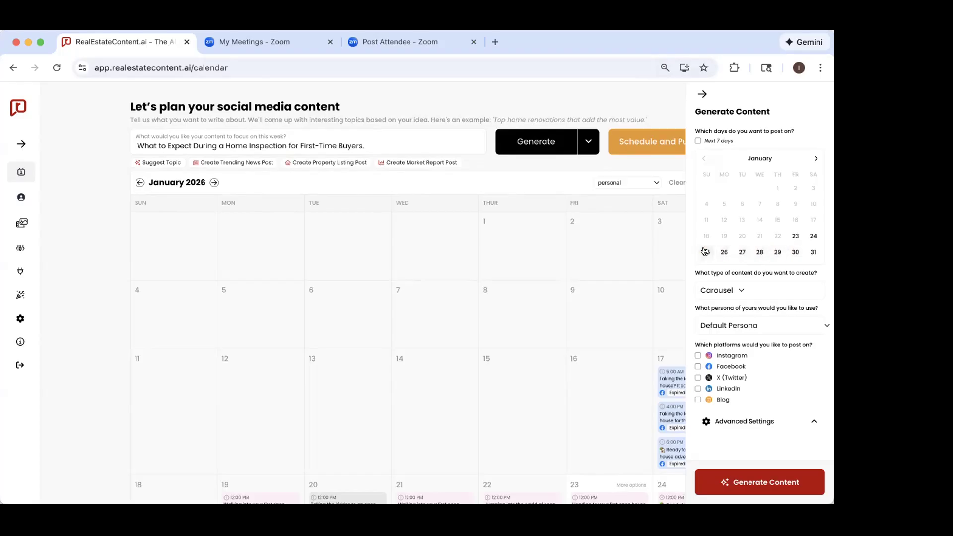
Step: Select the Fridays January 23 and 30 and February 6, 13, 20 and 27 as posting days
{"action": "left_click", "coordinate": [794, 237]}
{"action": "left_click", "coordinate": [795, 252]}
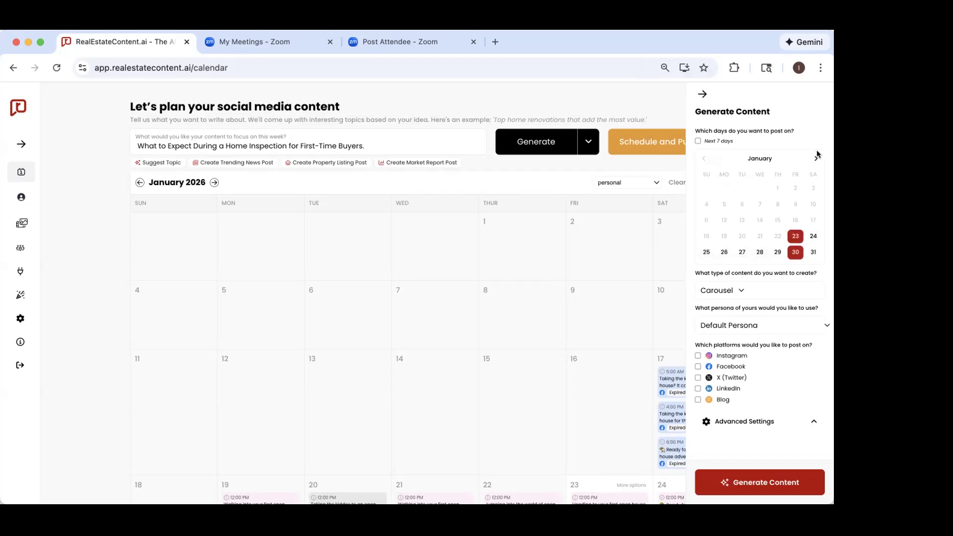
{"action": "left_click", "coordinate": [814, 158]}
{"action": "left_click", "coordinate": [795, 188]}
{"action": "left_click", "coordinate": [795, 204]}
{"action": "left_click", "coordinate": [795, 220]}
{"action": "left_click", "coordinate": [794, 235]}
Step: Clear the Friday posting days selected in February and January
{"action": "left_click", "coordinate": [794, 204]}
{"action": "left_click", "coordinate": [795, 236]}
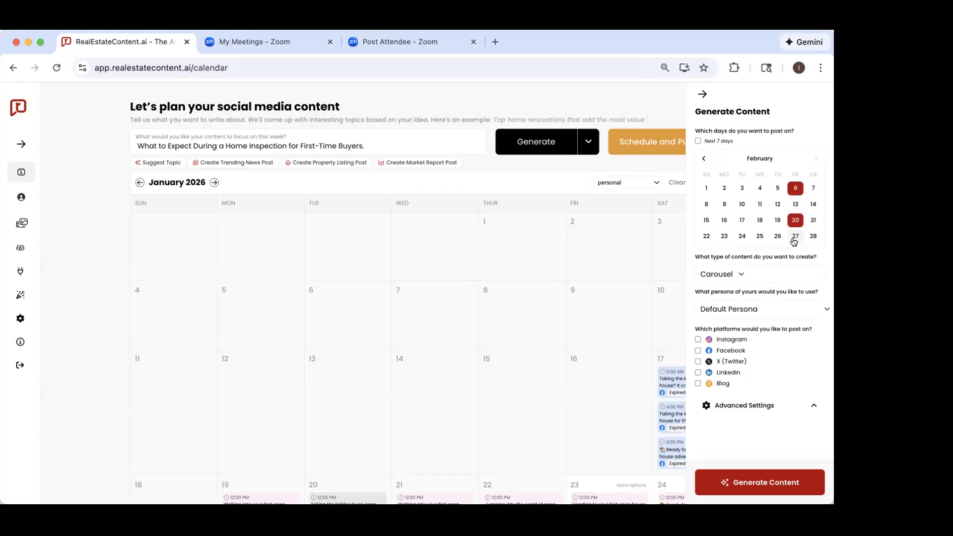
{"action": "left_click", "coordinate": [794, 220]}
{"action": "left_click", "coordinate": [795, 187]}
{"action": "left_click", "coordinate": [703, 158]}
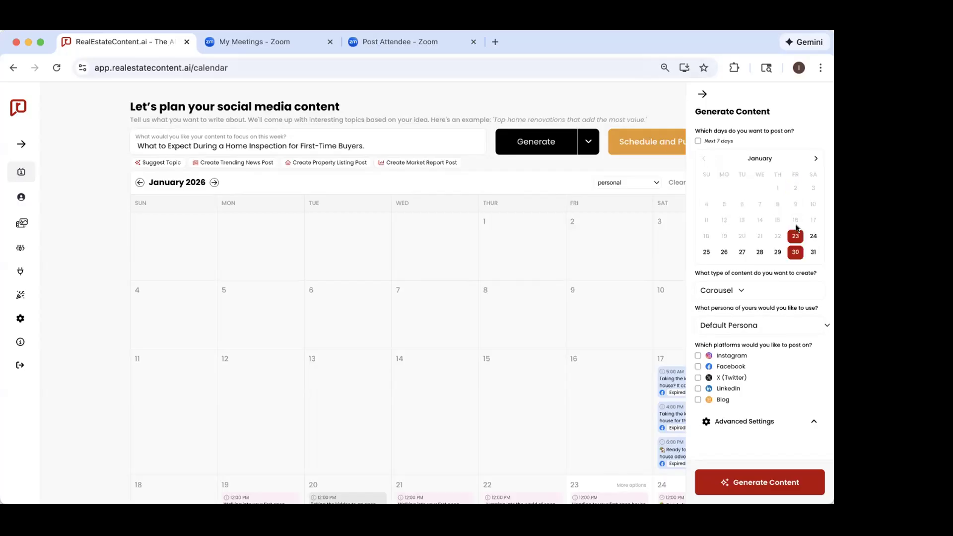
{"action": "left_click", "coordinate": [794, 251]}
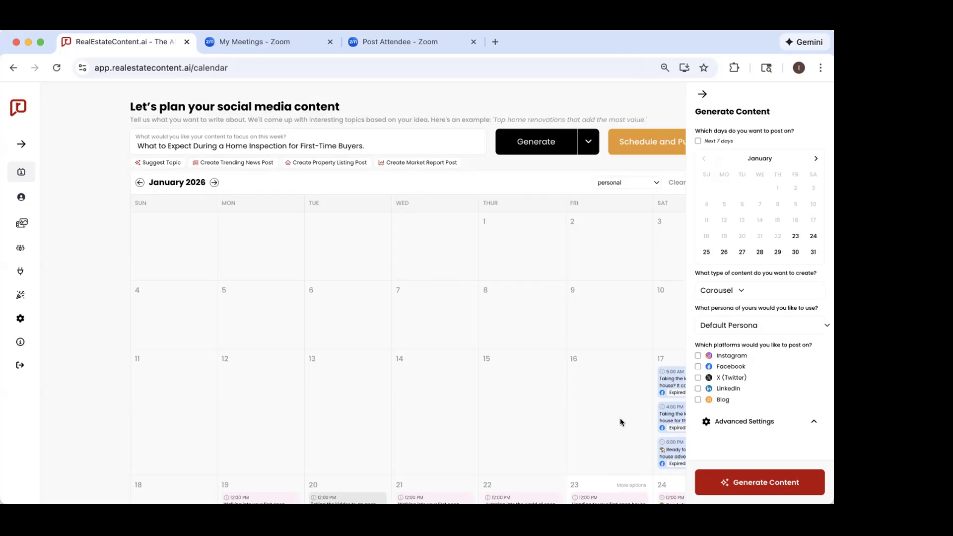
Step: Look at the content types available for generation and close the generation settings
{"action": "left_click_drag", "start_coordinate": [705, 272], "coordinate": [757, 273]}
{"action": "left_click", "coordinate": [750, 272]}
{"action": "left_click", "coordinate": [737, 293]}
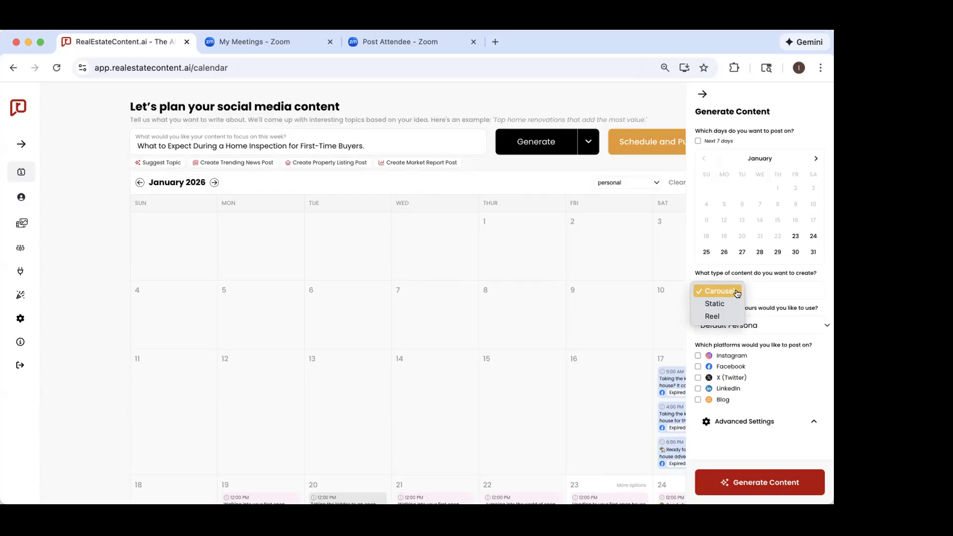
{"action": "left_click", "coordinate": [701, 95]}
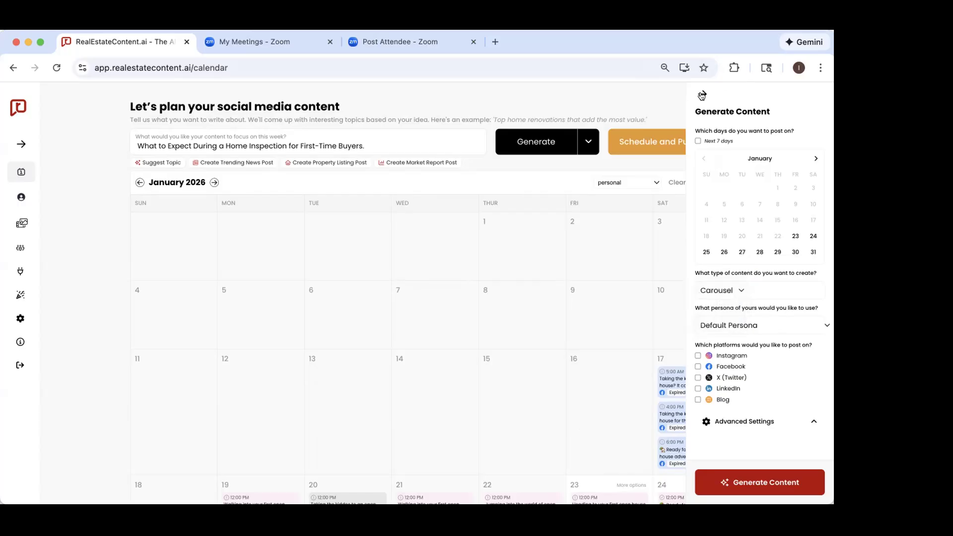
{"action": "left_click", "coordinate": [702, 95]}
Step: Open the 5:00 AM Facebook post of January 17 and view its carousel slides one by one
{"action": "scroll", "coordinate": [678, 323], "scroll_direction": "down", "scroll_amount": 2}
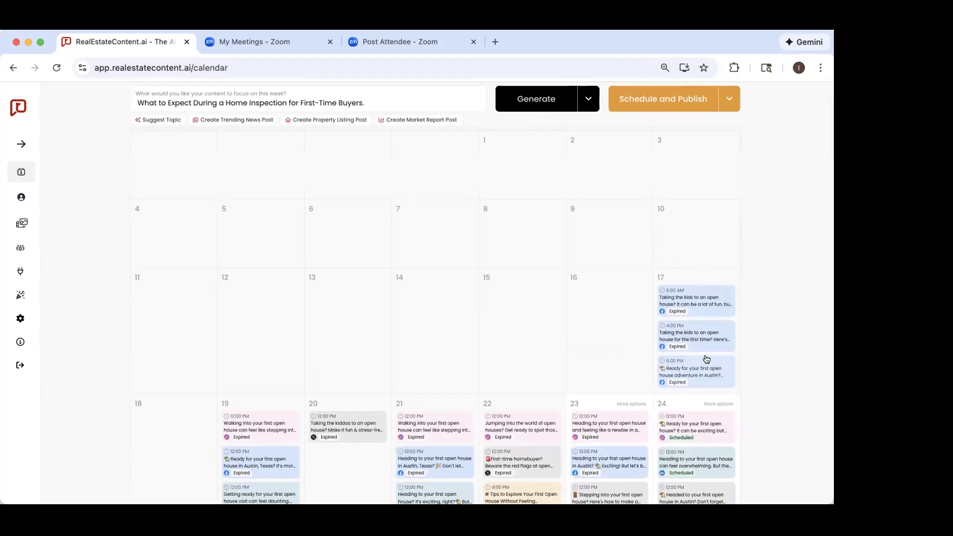
{"action": "left_click", "coordinate": [683, 302]}
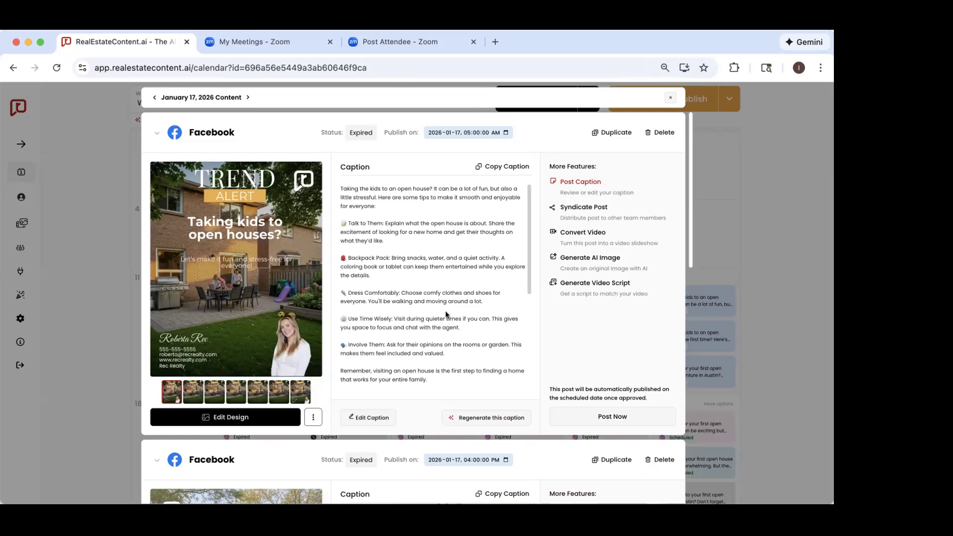
{"action": "left_click", "coordinate": [197, 392]}
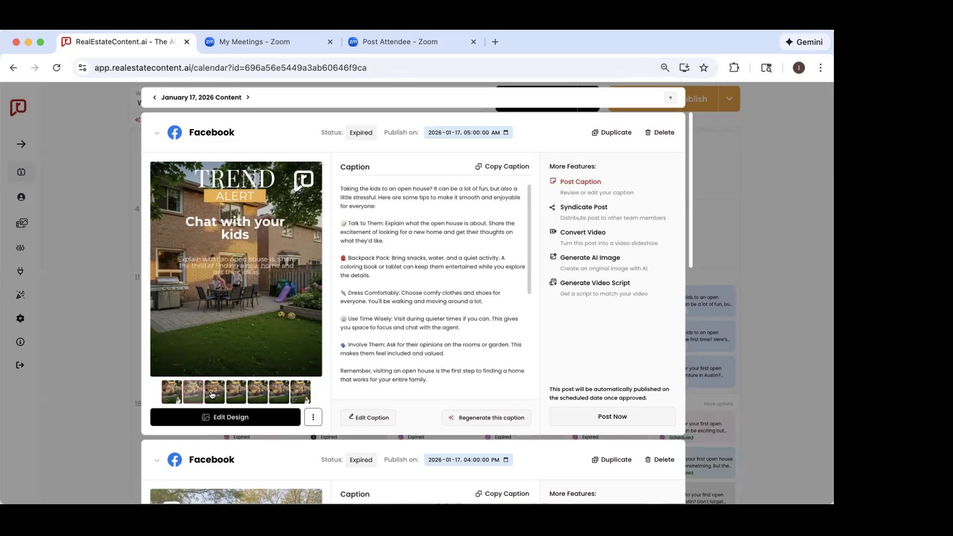
{"action": "left_click", "coordinate": [229, 395]}
{"action": "left_click", "coordinate": [258, 392]}
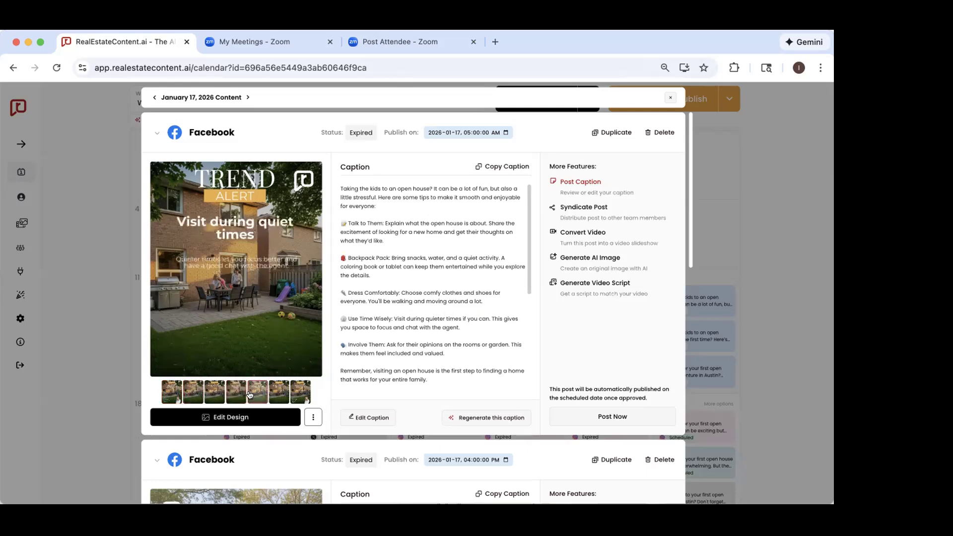
{"action": "left_click", "coordinate": [279, 392]}
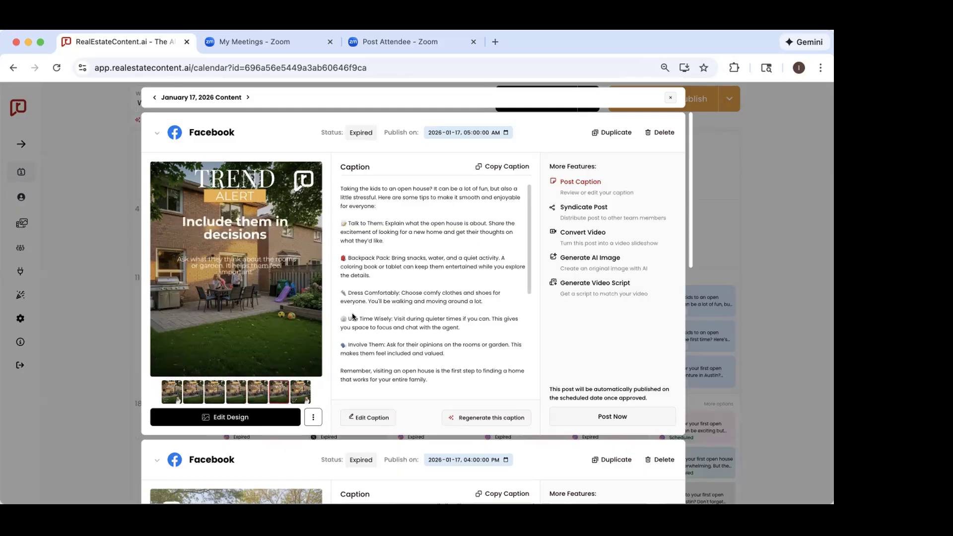
{"action": "left_click", "coordinate": [300, 392]}
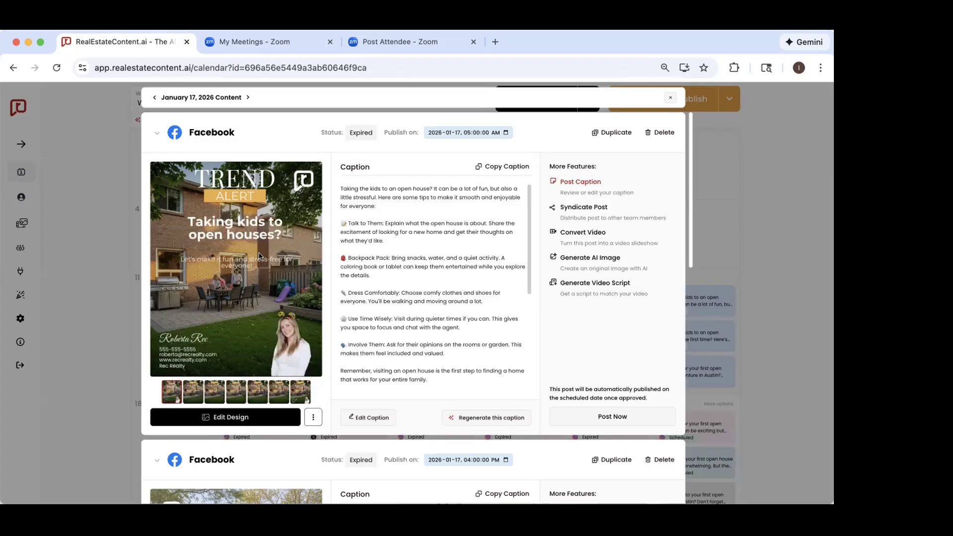
{"action": "left_click", "coordinate": [185, 398]}
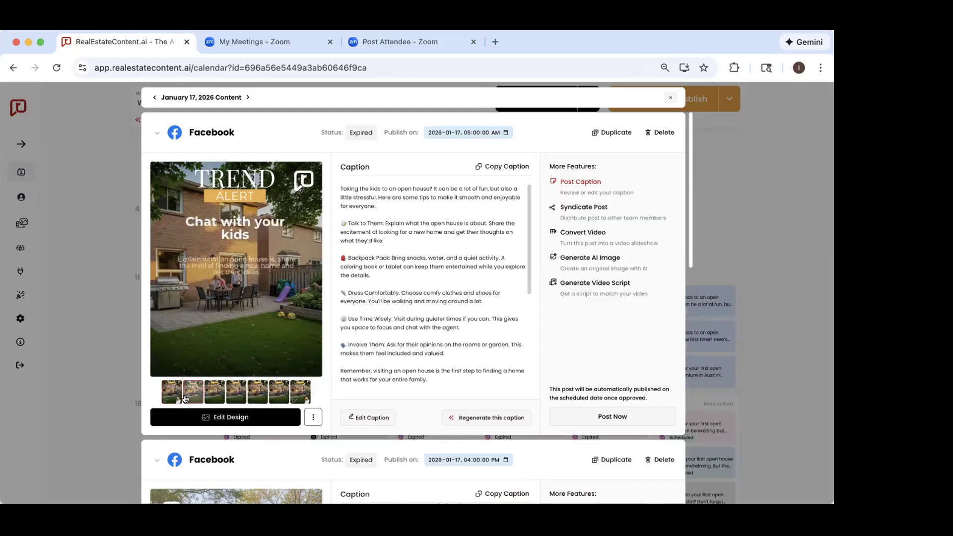
{"action": "left_click", "coordinate": [214, 393]}
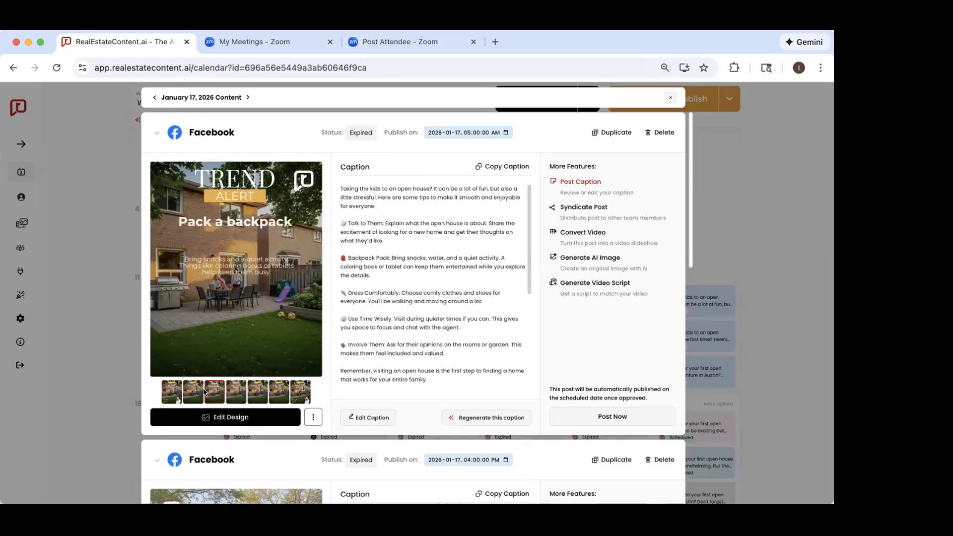
{"action": "left_click", "coordinate": [233, 393]}
{"action": "left_click", "coordinate": [256, 393]}
{"action": "left_click", "coordinate": [279, 393]}
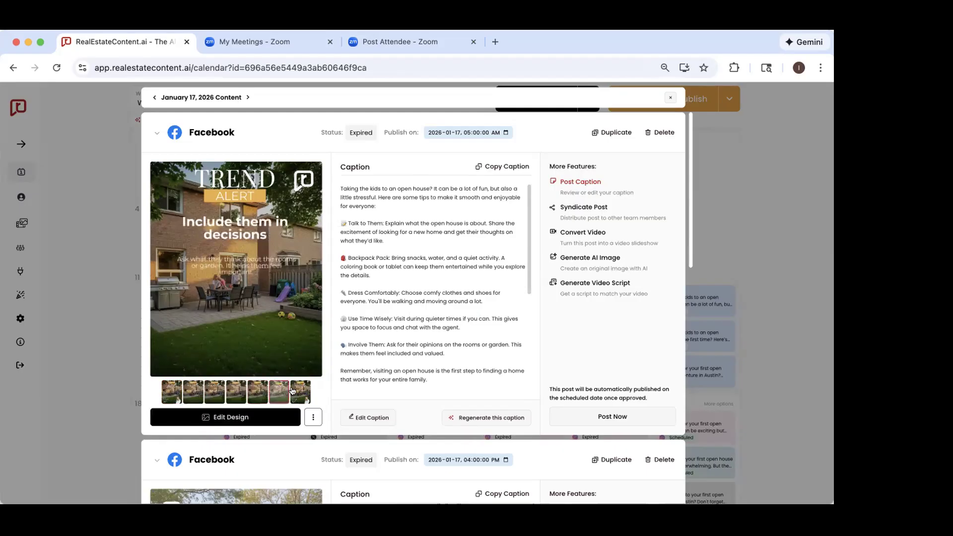
{"action": "left_click", "coordinate": [298, 392]}
{"action": "left_click", "coordinate": [171, 392]}
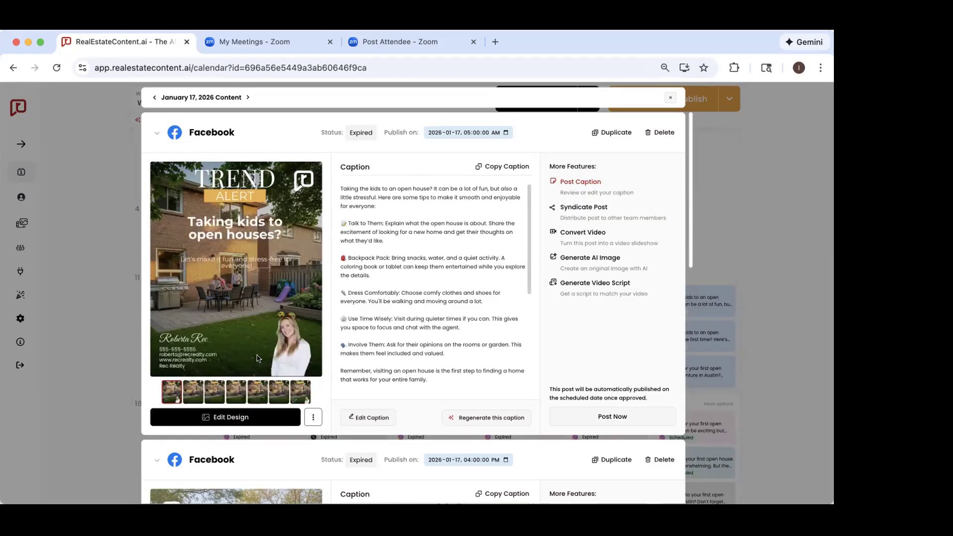
Step: Examine the static 4:00 PM Facebook post of January 17 and read its caption through to the contact details
{"action": "scroll", "coordinate": [258, 358], "scroll_direction": "down", "scroll_amount": 1}
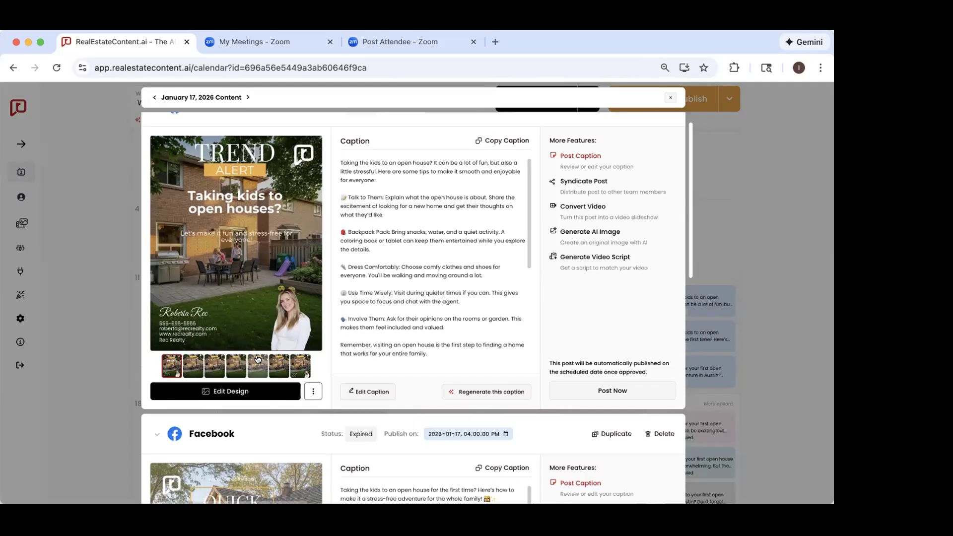
{"action": "scroll", "coordinate": [257, 359], "scroll_direction": "down", "scroll_amount": 2}
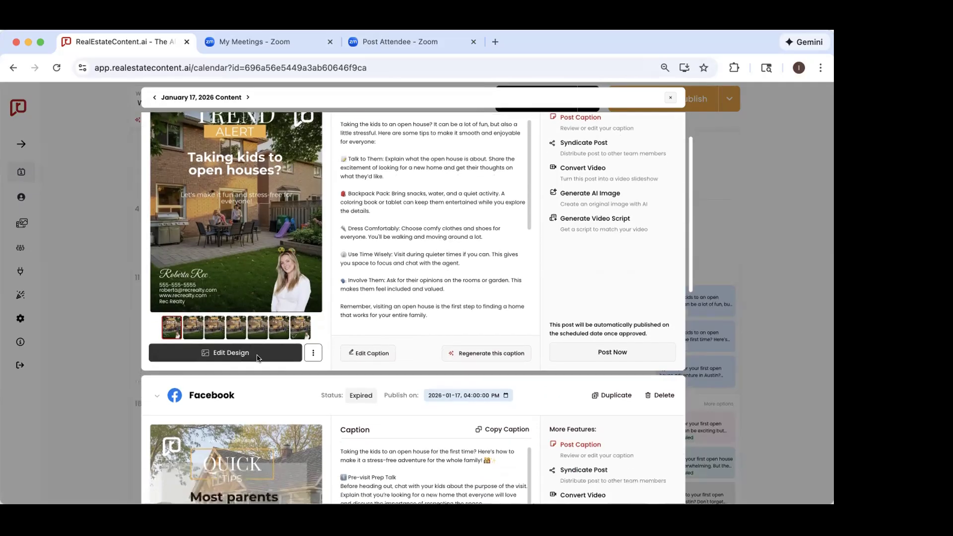
{"action": "scroll", "coordinate": [258, 358], "scroll_direction": "down", "scroll_amount": 8}
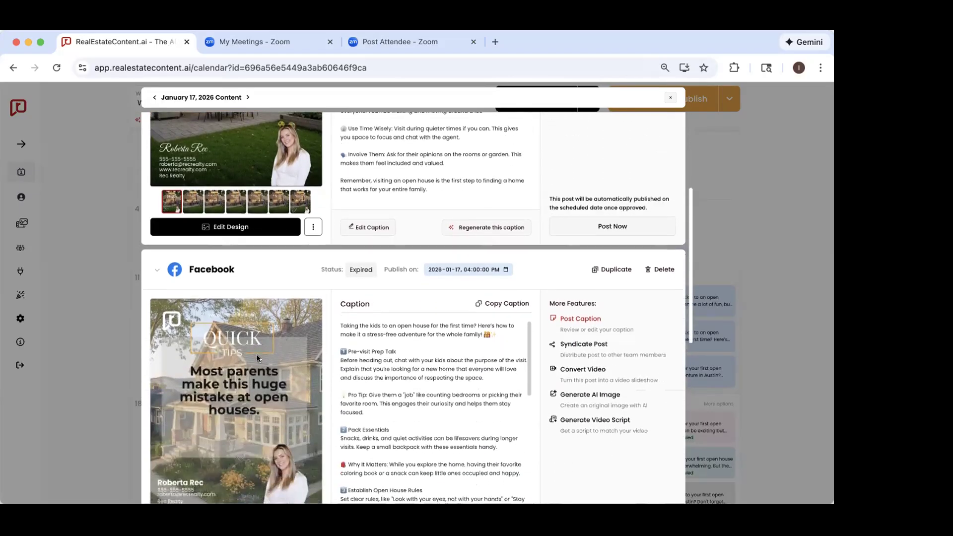
{"action": "scroll", "coordinate": [257, 357], "scroll_direction": "down", "scroll_amount": 1}
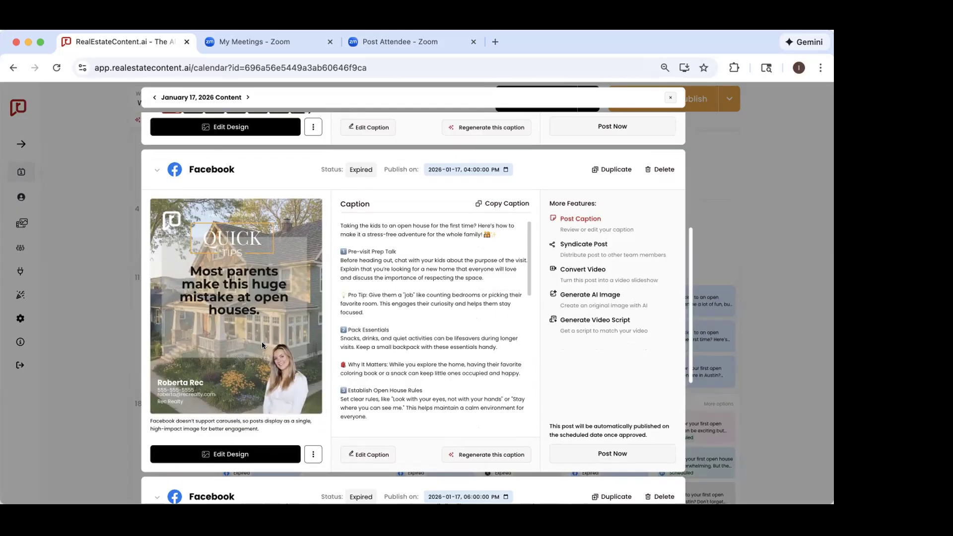
{"action": "scroll", "coordinate": [423, 301], "scroll_direction": "down", "scroll_amount": 2}
{"action": "scroll", "coordinate": [422, 301], "scroll_direction": "down", "scroll_amount": 8}
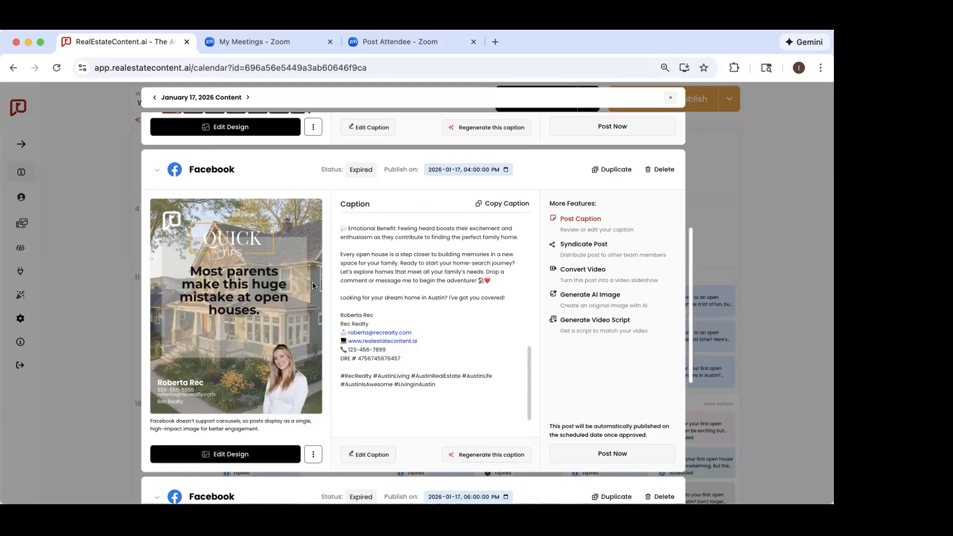
Step: Play the reel of the 6:00 PM Facebook post with the sound muted and read its caption
{"action": "scroll", "coordinate": [313, 286], "scroll_direction": "down", "scroll_amount": 6}
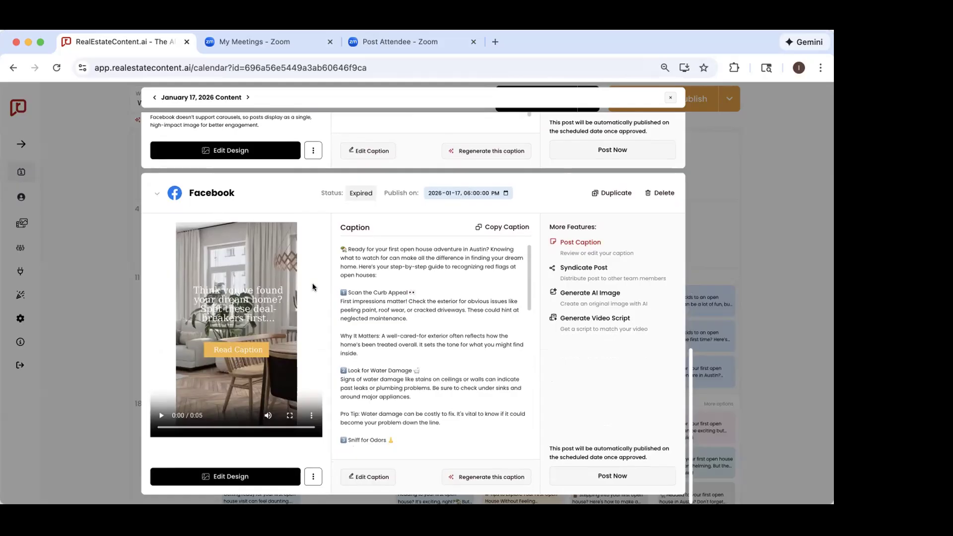
{"action": "left_click", "coordinate": [268, 416]}
{"action": "left_click", "coordinate": [161, 415]}
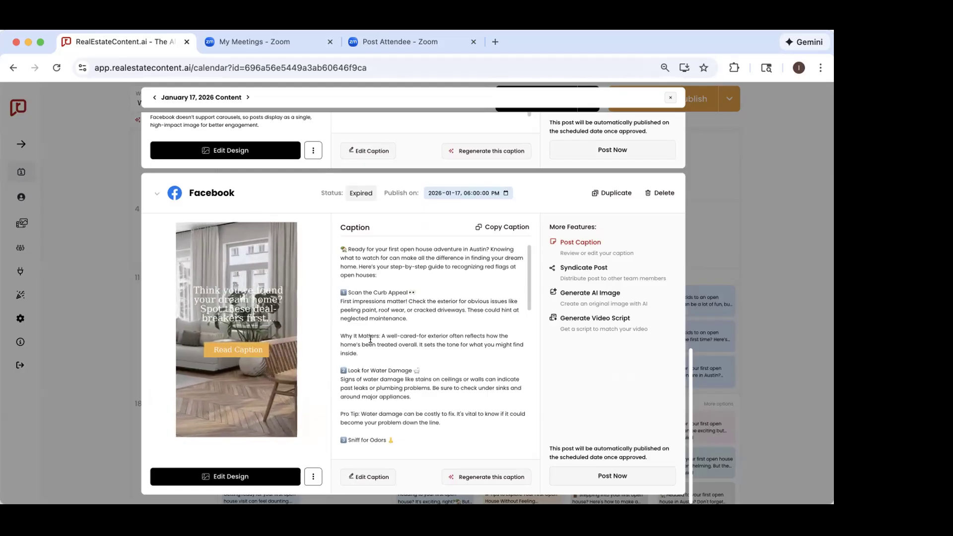
{"action": "mouse_move", "coordinate": [233, 310]}
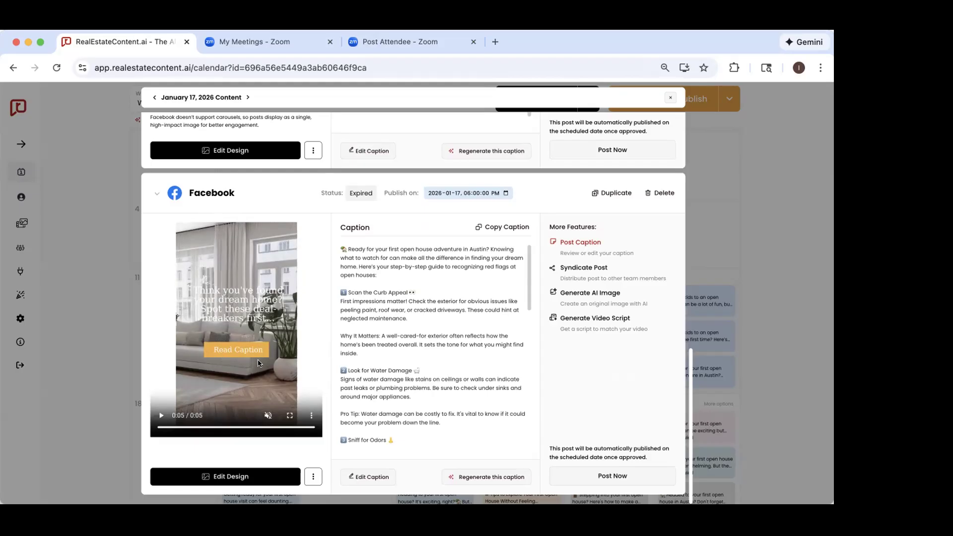
{"action": "scroll", "coordinate": [364, 394], "scroll_direction": "down", "scroll_amount": 3}
{"action": "scroll", "coordinate": [364, 394], "scroll_direction": "down", "scroll_amount": 4}
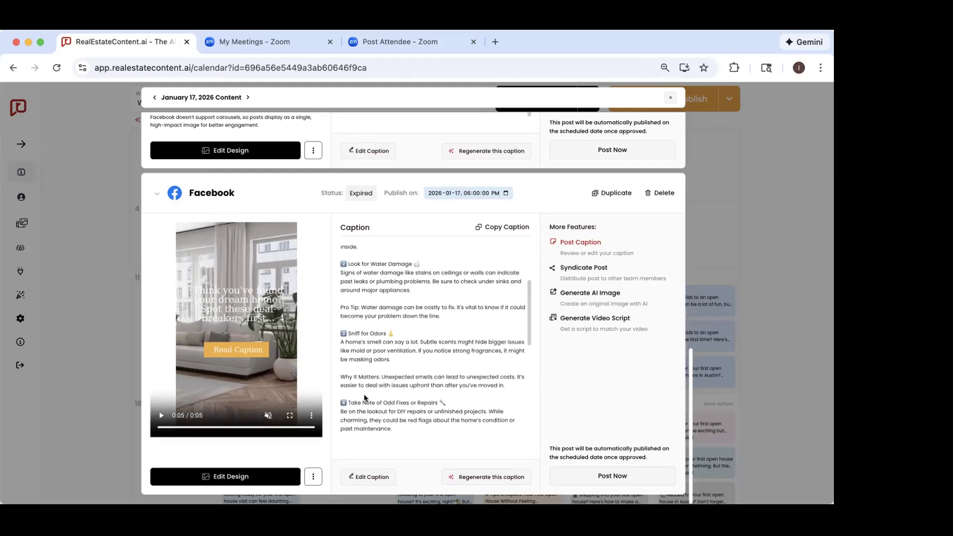
{"action": "scroll", "coordinate": [361, 397], "scroll_direction": "down", "scroll_amount": 1}
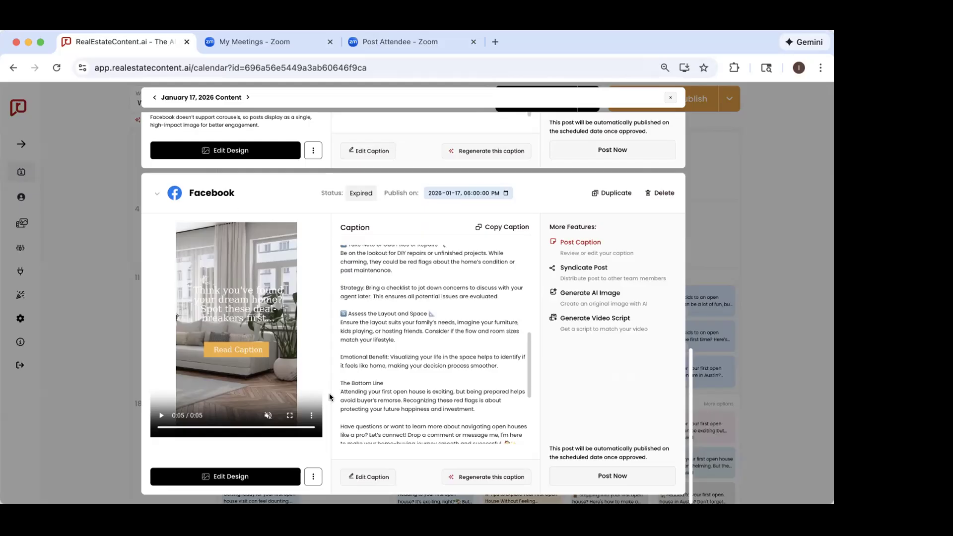
Step: Close the post, reopen the generation settings, and look through the content types and the list of personas
{"action": "left_click", "coordinate": [797, 298]}
{"action": "left_click", "coordinate": [516, 98]}
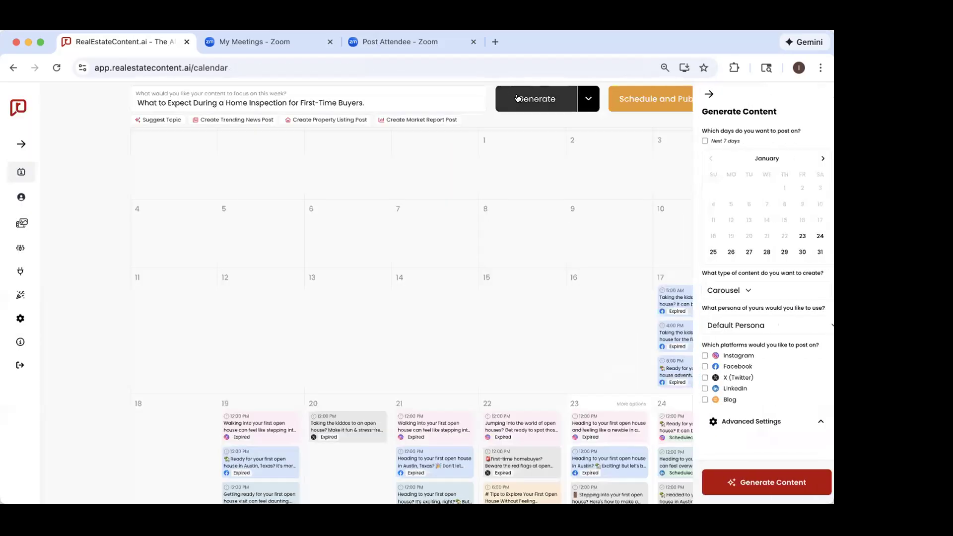
{"action": "left_click", "coordinate": [730, 292]}
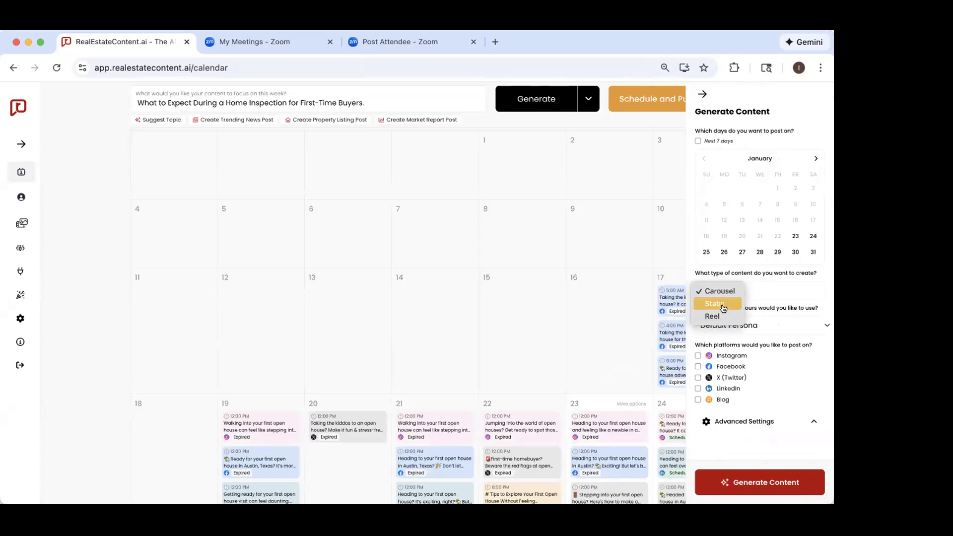
{"action": "left_click", "coordinate": [778, 280]}
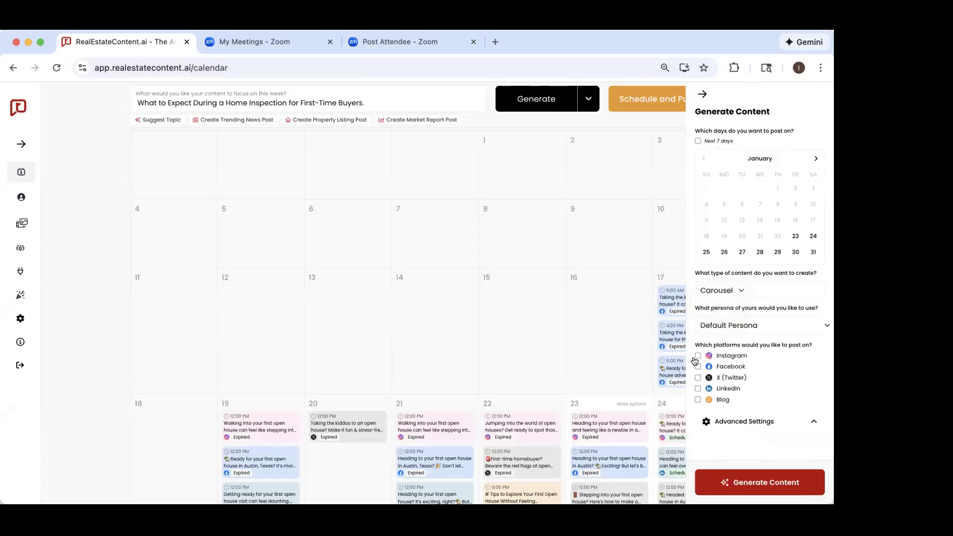
{"action": "left_click", "coordinate": [733, 326]}
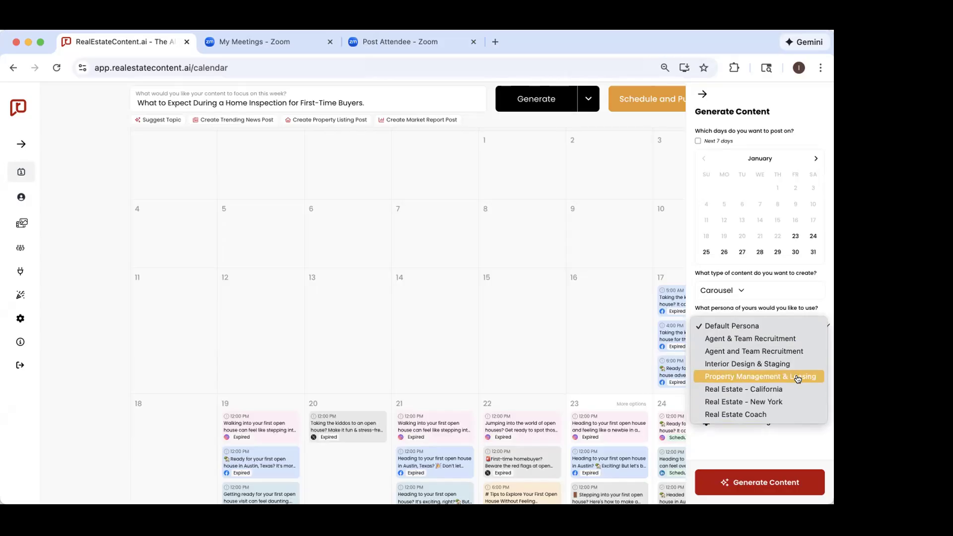
{"action": "left_click", "coordinate": [739, 326]}
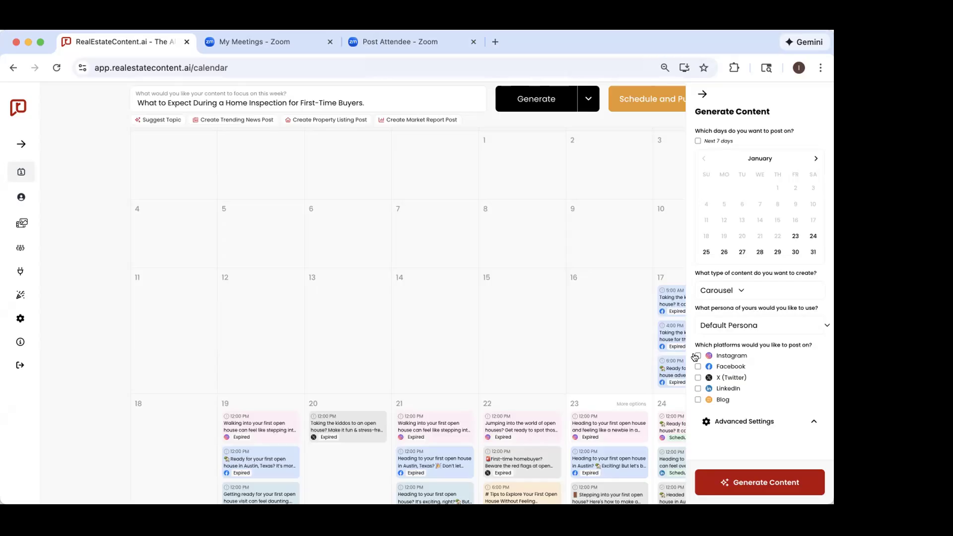
Step: Go through the Instagram, Facebook, X (Twitter), LinkedIn and Blog platform options, and close the generation settings
{"action": "left_click", "coordinate": [698, 355]}
{"action": "left_click", "coordinate": [697, 366]}
{"action": "left_click", "coordinate": [697, 377]}
{"action": "left_click", "coordinate": [697, 388]}
{"action": "left_click", "coordinate": [697, 399]}
{"action": "left_click", "coordinate": [702, 93]}
Step: Reschedule the Instagram, Facebook, LinkedIn and X posts of January 21 to January 26 in the calendar
{"action": "scroll", "coordinate": [576, 283], "scroll_direction": "down", "scroll_amount": 3}
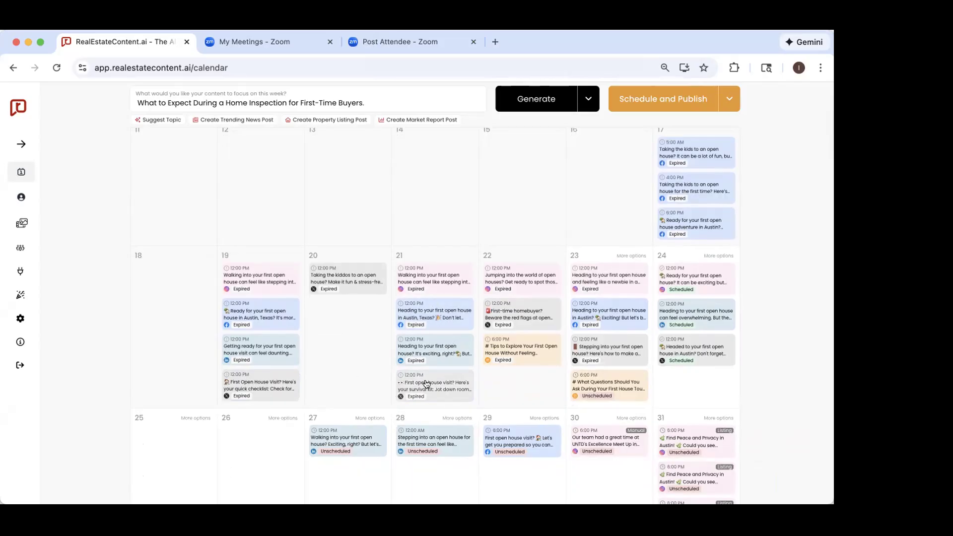
{"action": "scroll", "coordinate": [426, 383], "scroll_direction": "down", "scroll_amount": 2}
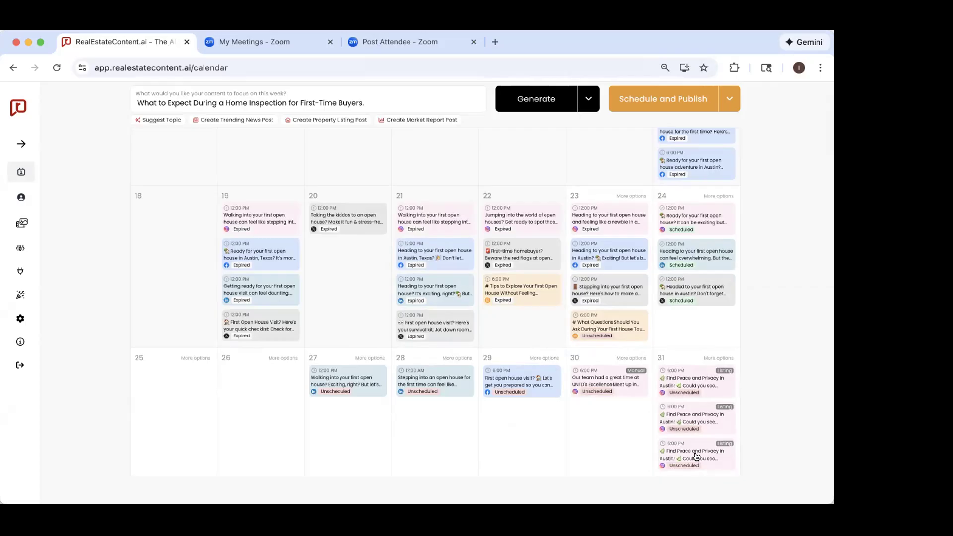
{"action": "left_click_drag", "start_coordinate": [417, 212], "coordinate": [248, 370]}
{"action": "left_click_drag", "start_coordinate": [416, 221], "coordinate": [251, 414]}
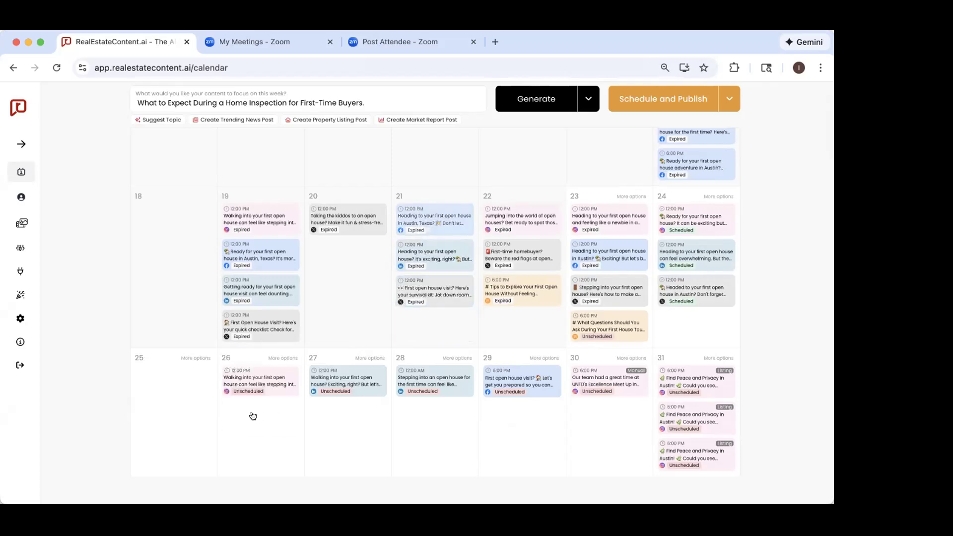
{"action": "left_click_drag", "start_coordinate": [243, 477], "coordinate": [252, 434]}
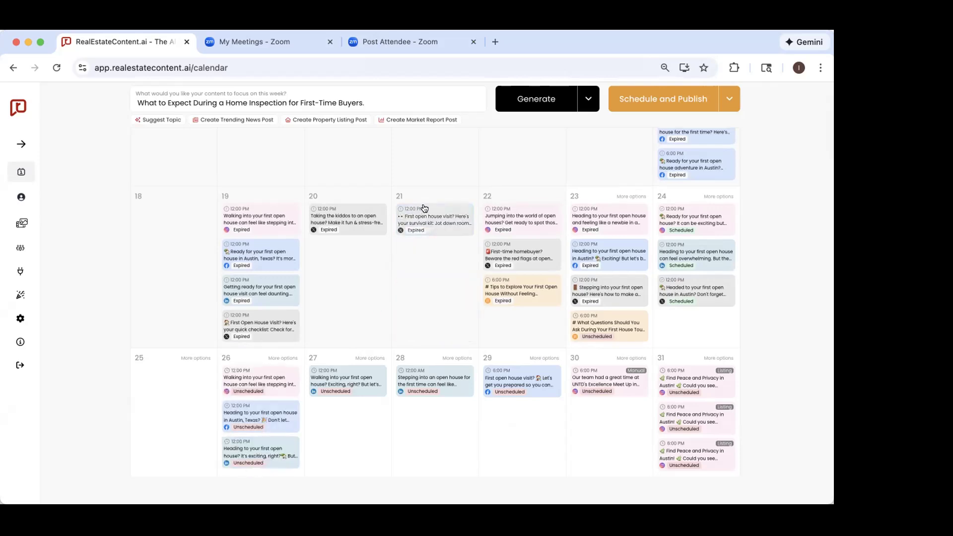
{"action": "left_click_drag", "start_coordinate": [414, 237], "coordinate": [248, 450]}
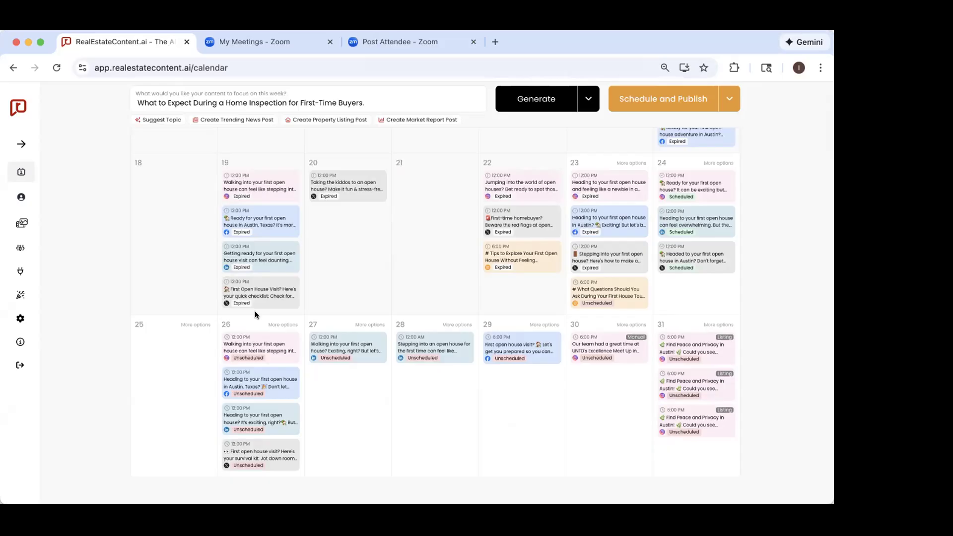
Step: Reschedule the Instagram, Facebook, LinkedIn and X posts of January 19 to January 25 in the calendar
{"action": "left_click_drag", "start_coordinate": [245, 183], "coordinate": [163, 350]}
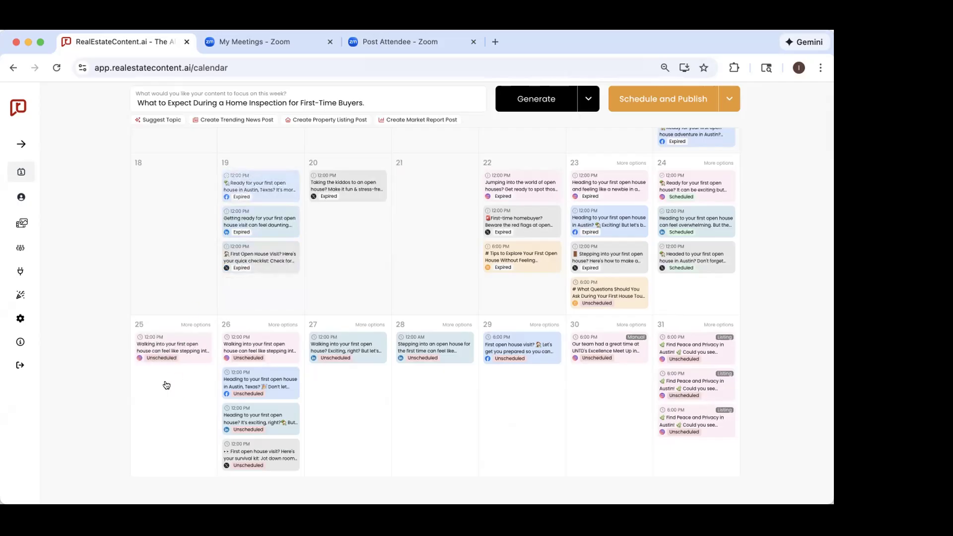
{"action": "left_click_drag", "start_coordinate": [166, 385], "coordinate": [166, 383]}
{"action": "left_click_drag", "start_coordinate": [251, 186], "coordinate": [174, 437]}
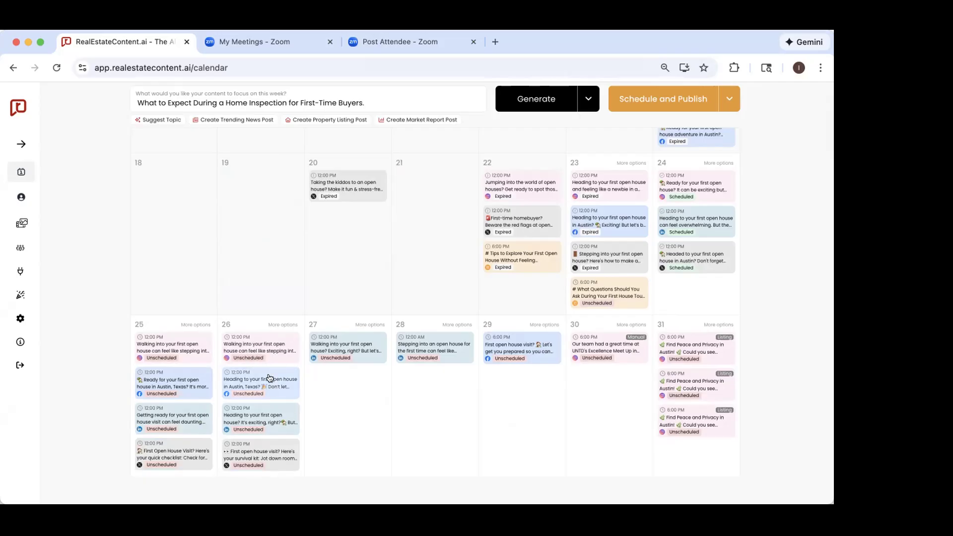
Step: Open the January 26 content and review its Instagram, Facebook, LinkedIn and X (Twitter) posts
{"action": "left_click", "coordinate": [251, 351]}
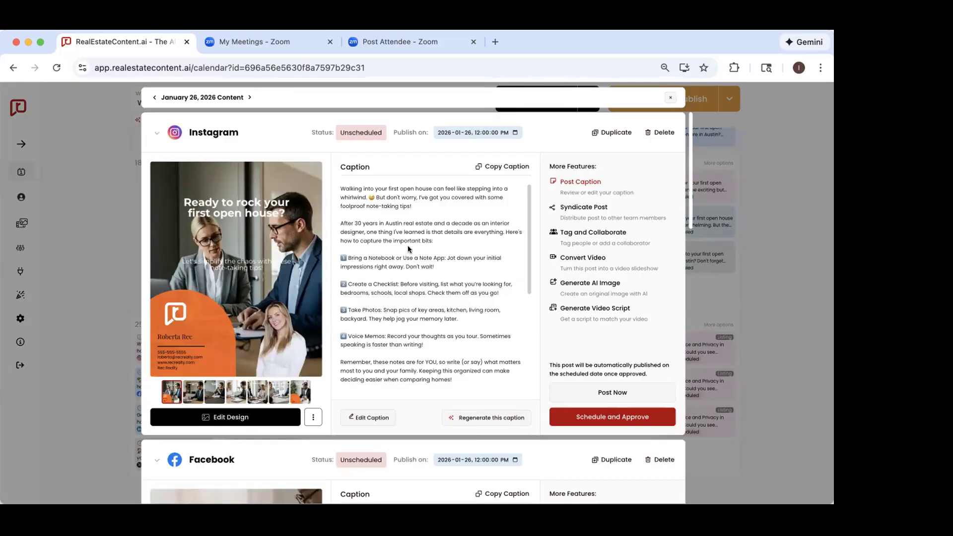
{"action": "scroll", "coordinate": [408, 253], "scroll_direction": "down", "scroll_amount": 10}
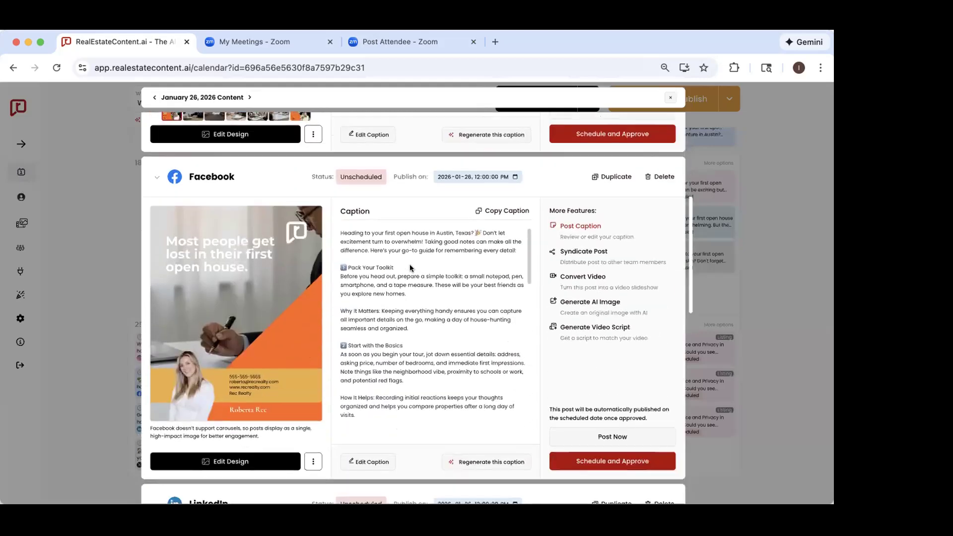
{"action": "scroll", "coordinate": [410, 268], "scroll_direction": "down", "scroll_amount": 2}
{"action": "scroll", "coordinate": [437, 247], "scroll_direction": "down", "scroll_amount": 10}
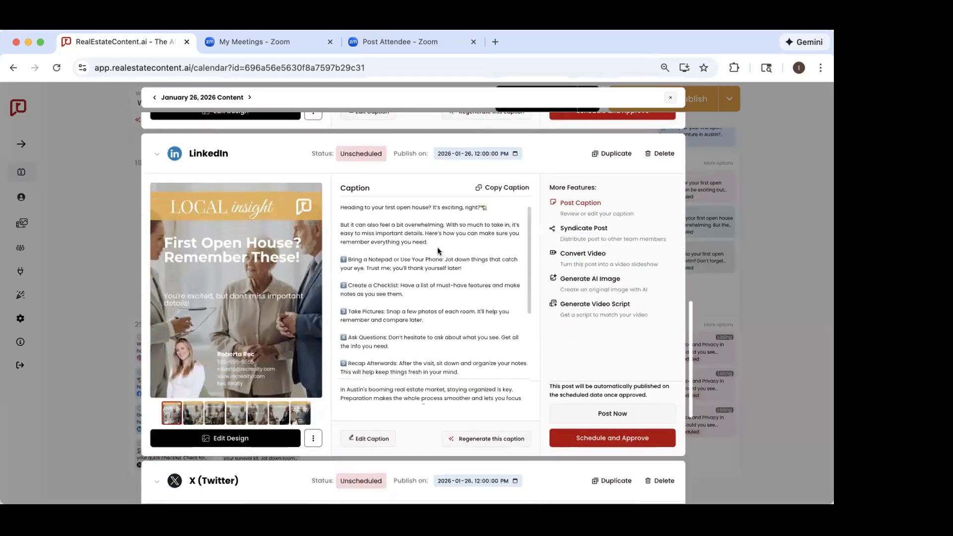
{"action": "scroll", "coordinate": [456, 295], "scroll_direction": "down", "scroll_amount": 5}
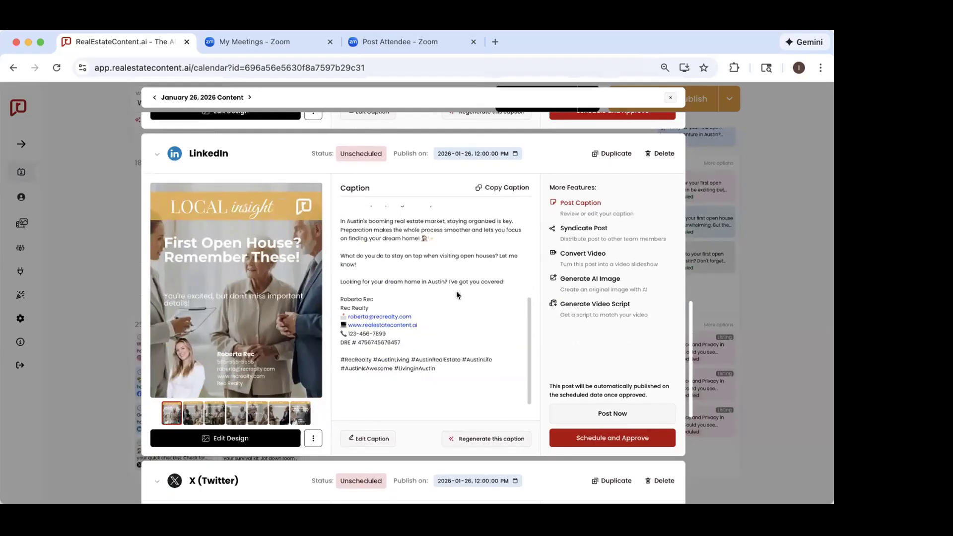
{"action": "scroll", "coordinate": [456, 294], "scroll_direction": "down", "scroll_amount": 8}
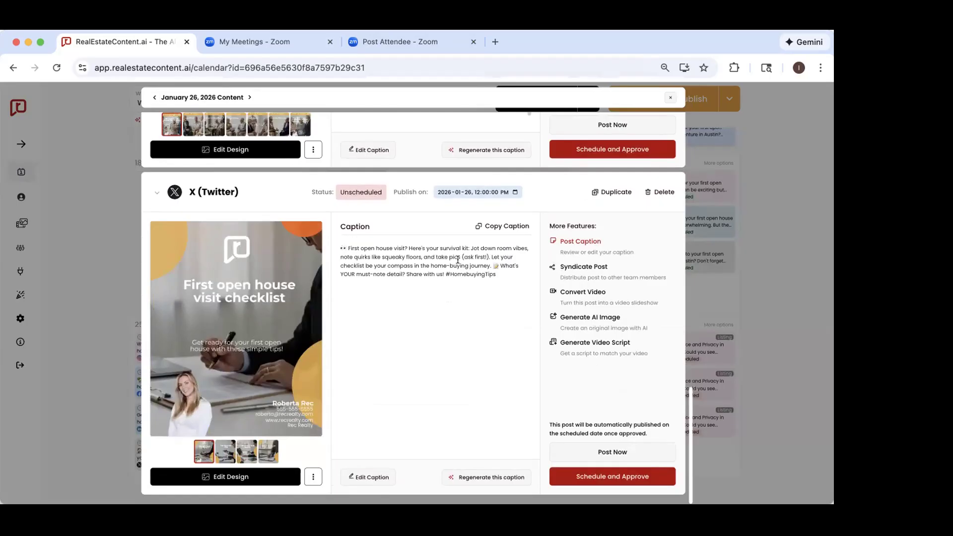
Step: Look at the platform choices and publish date picker of the January 26 Instagram post without changing either
{"action": "scroll", "coordinate": [174, 126], "scroll_direction": "up", "scroll_amount": 20}
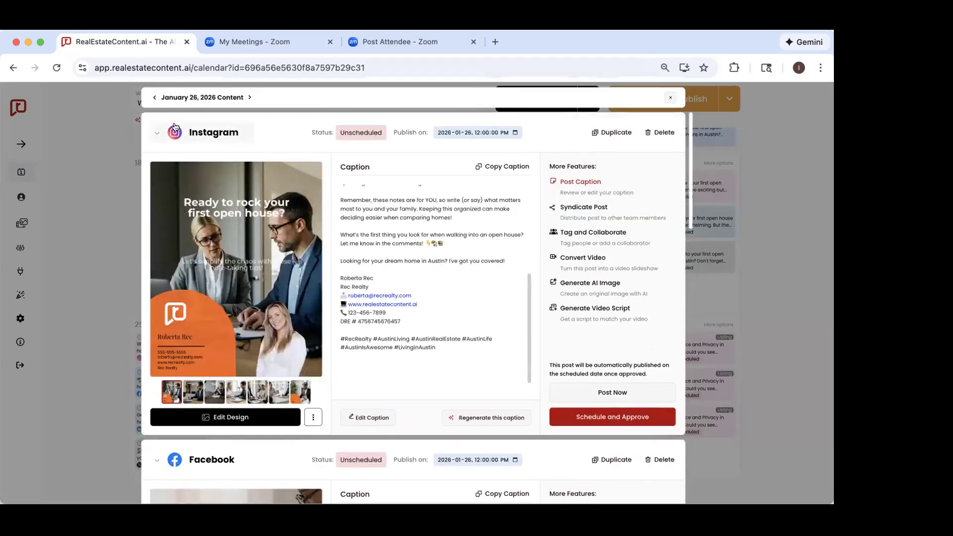
{"action": "left_click", "coordinate": [196, 141]}
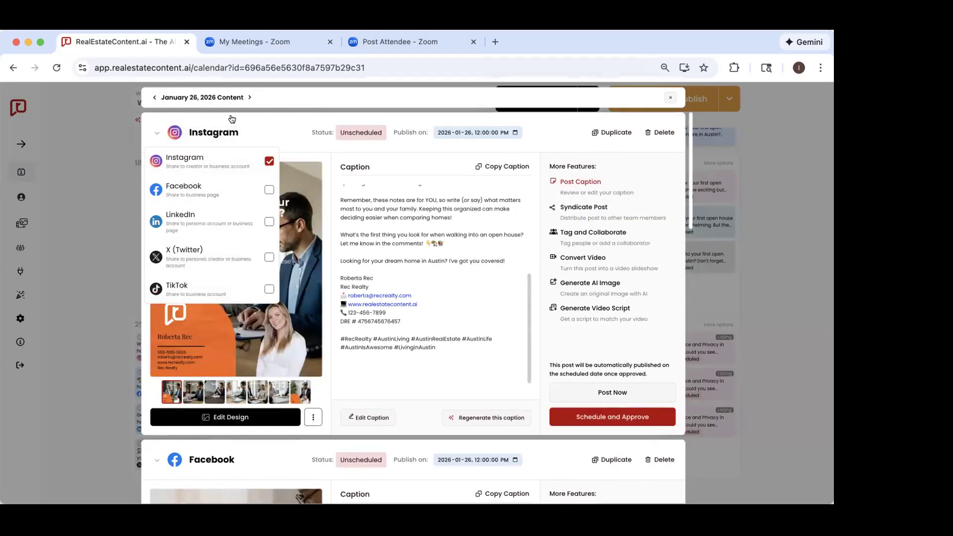
{"action": "left_click", "coordinate": [266, 114]}
{"action": "scroll", "coordinate": [250, 312], "scroll_direction": "down", "scroll_amount": 3}
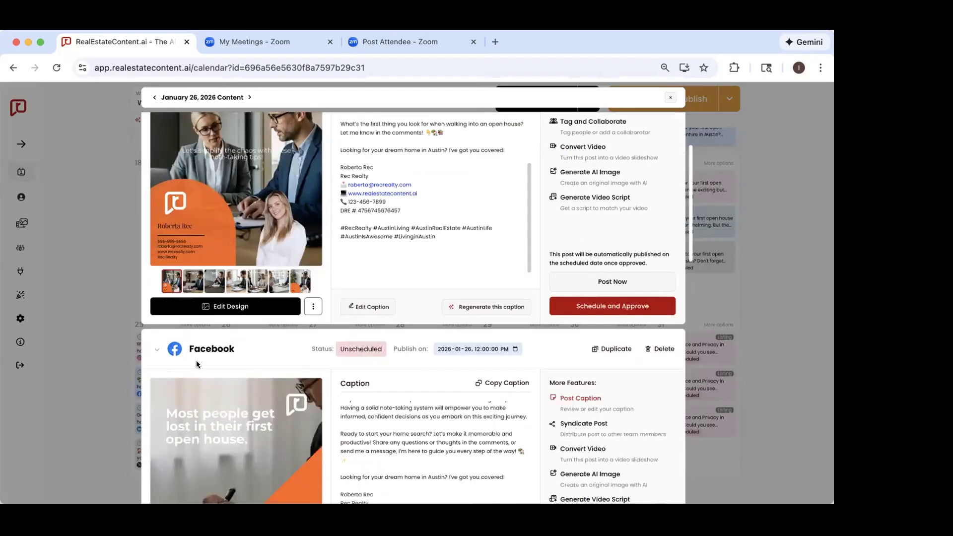
{"action": "scroll", "coordinate": [227, 354], "scroll_direction": "up", "scroll_amount": 3}
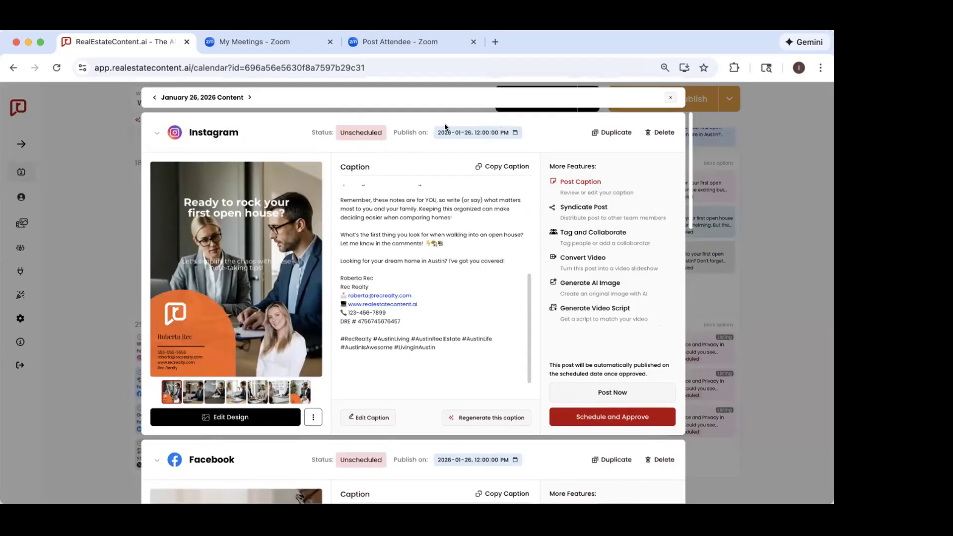
{"action": "left_click", "coordinate": [514, 131]}
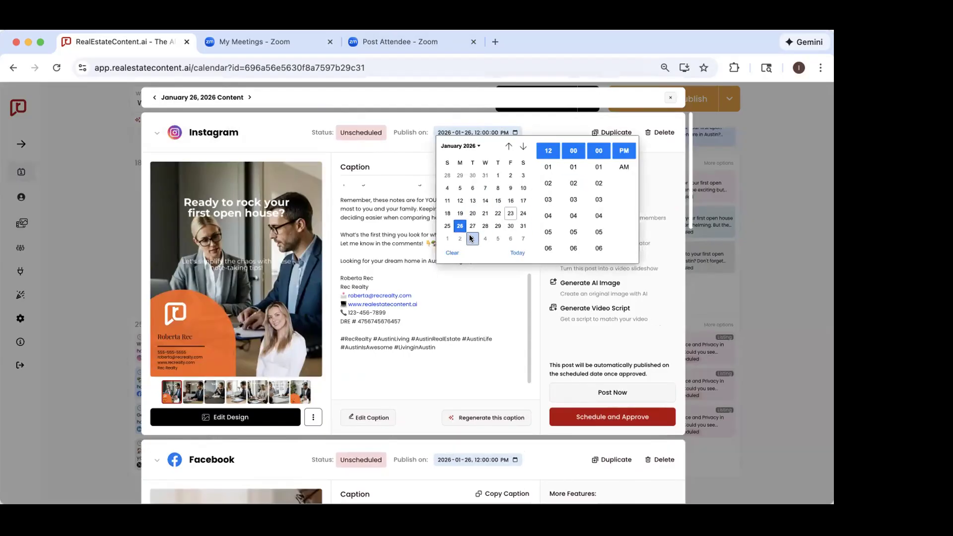
{"action": "left_click", "coordinate": [563, 122]}
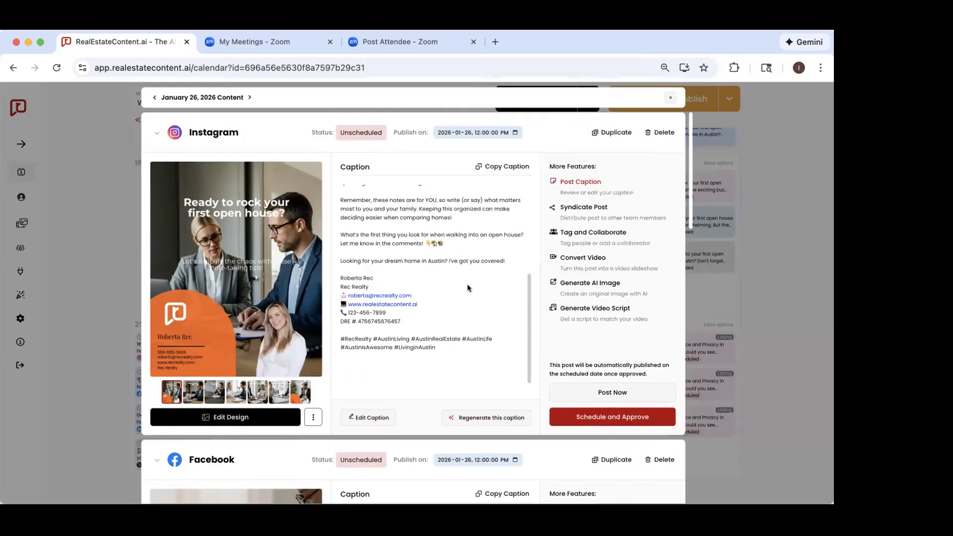
Step: View the carousel slides of the January 26 Instagram post one by one and return to the first slide
{"action": "scroll", "coordinate": [466, 283], "scroll_direction": "up", "scroll_amount": 5}
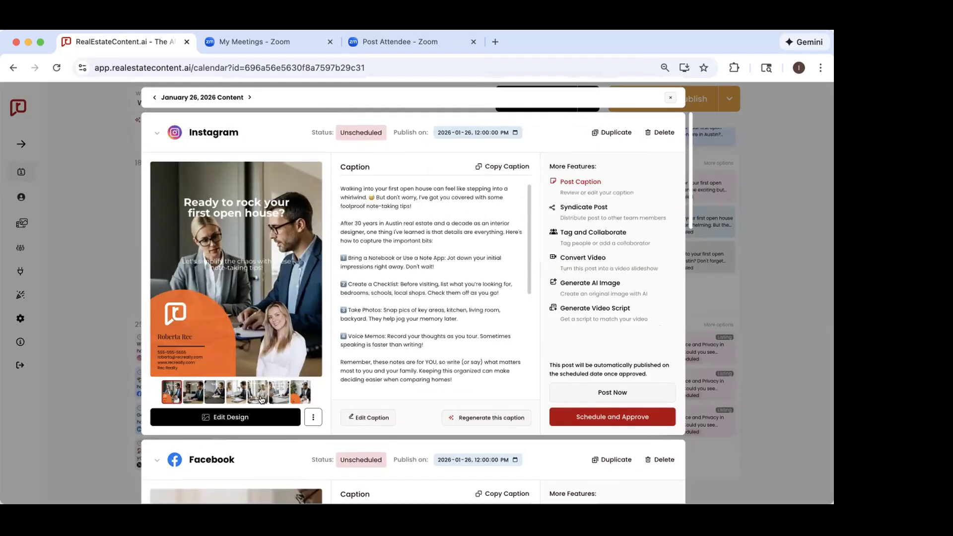
{"action": "left_click", "coordinate": [193, 393]}
{"action": "left_click", "coordinate": [214, 392]}
{"action": "left_click", "coordinate": [236, 392]}
{"action": "left_click", "coordinate": [260, 391]}
{"action": "left_click", "coordinate": [272, 391]}
{"action": "left_click", "coordinate": [300, 391]}
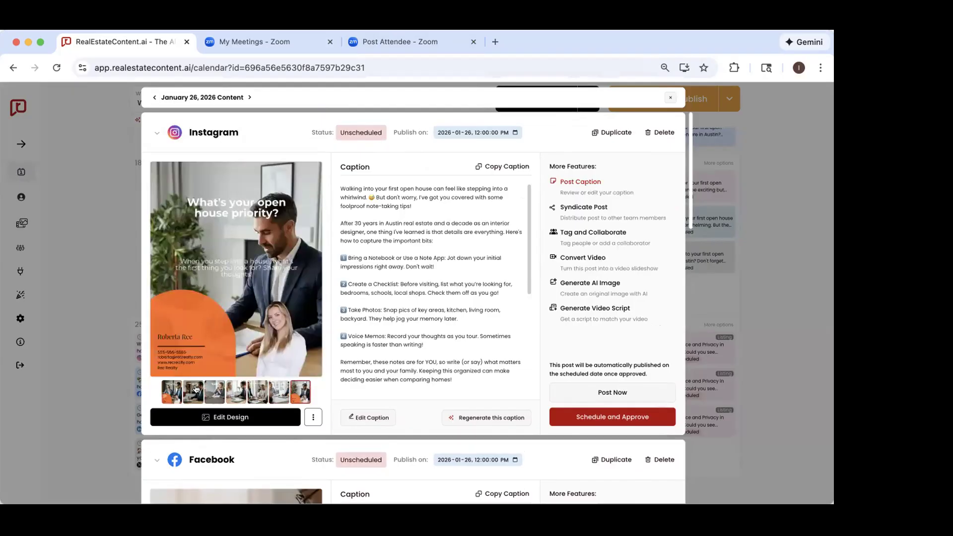
{"action": "left_click", "coordinate": [166, 391]}
Step: Read the captions of the January 26 Instagram and Facebook posts, including their contact details and hashtags
{"action": "scroll", "coordinate": [377, 276], "scroll_direction": "down", "scroll_amount": 1}
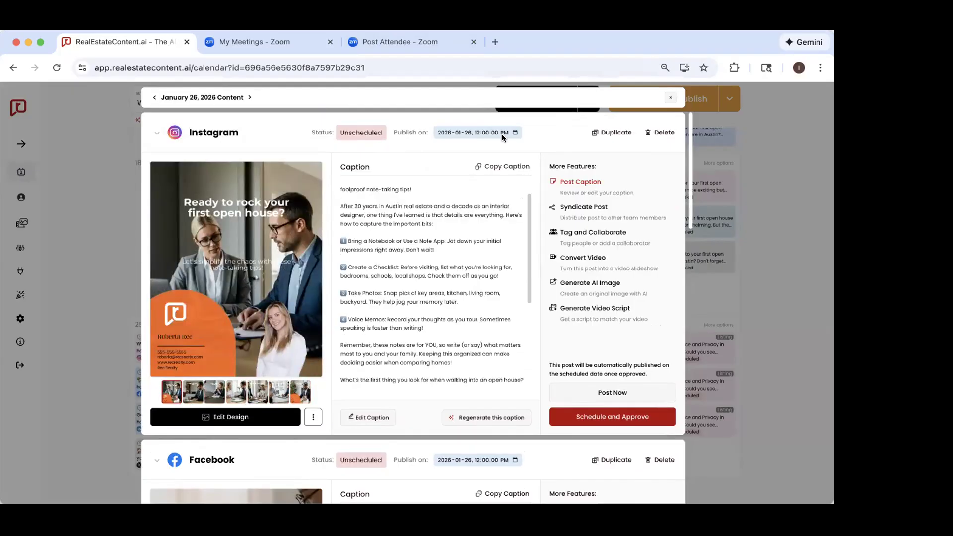
{"action": "scroll", "coordinate": [418, 332], "scroll_direction": "down", "scroll_amount": 10}
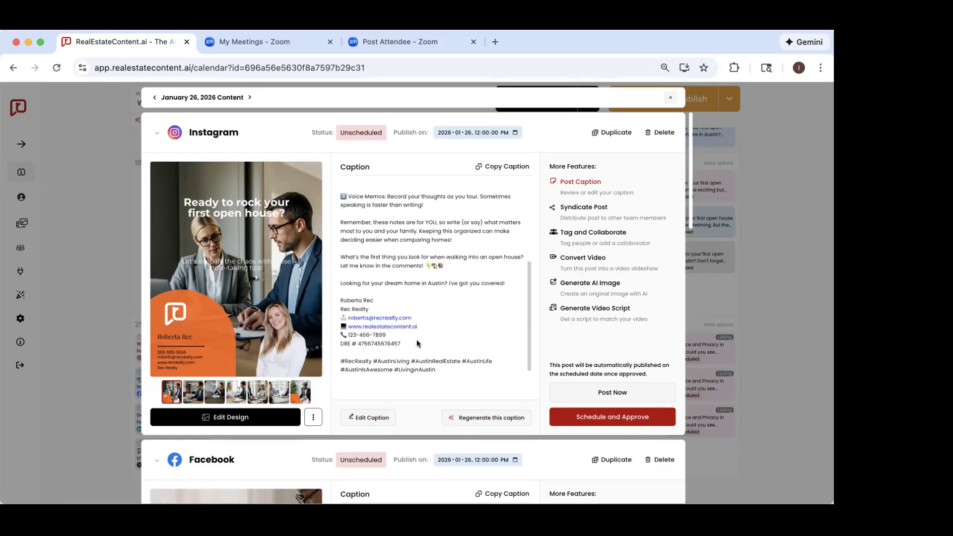
{"action": "scroll", "coordinate": [417, 339], "scroll_direction": "down", "scroll_amount": 3}
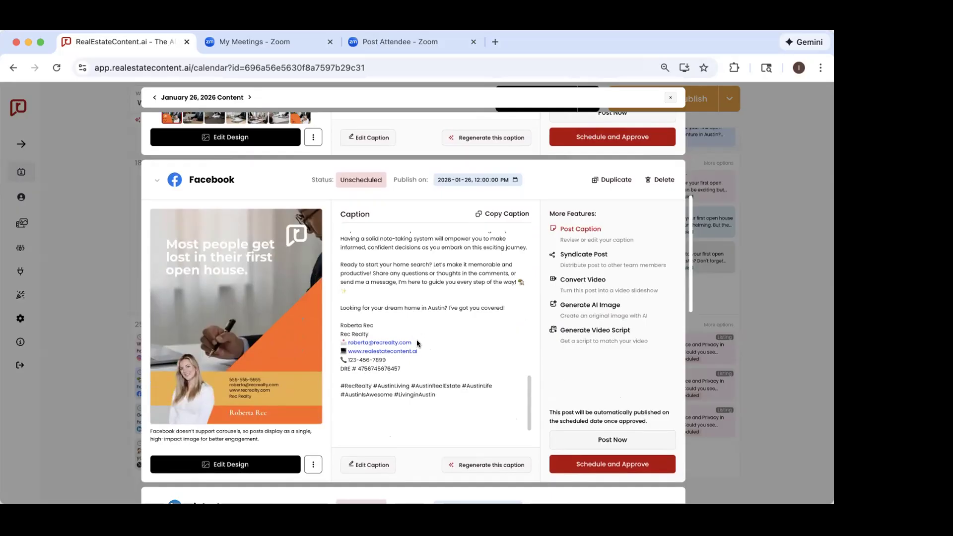
{"action": "scroll", "coordinate": [416, 339], "scroll_direction": "up", "scroll_amount": 10}
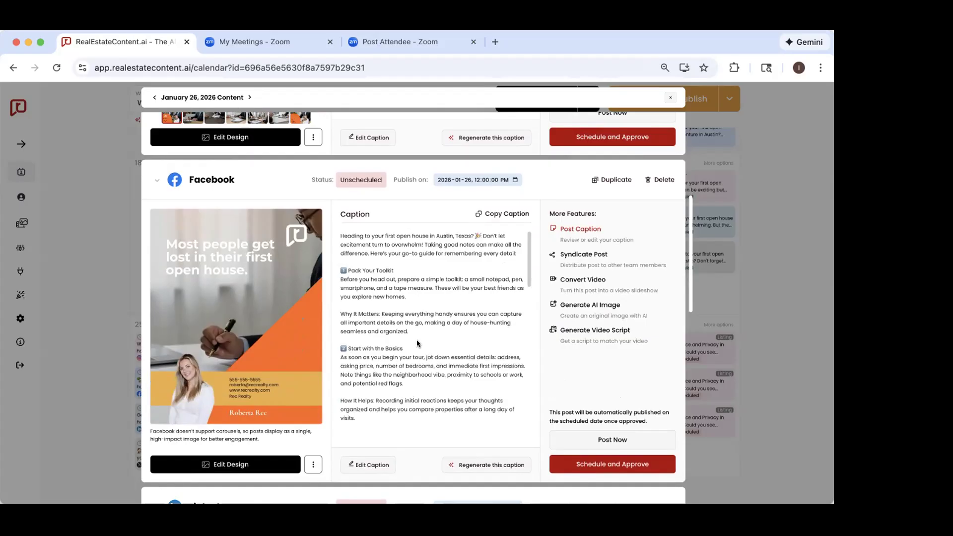
Step: Open the January 26 Instagram caption for editing and leave it without saving
{"action": "scroll", "coordinate": [416, 340], "scroll_direction": "up", "scroll_amount": 6}
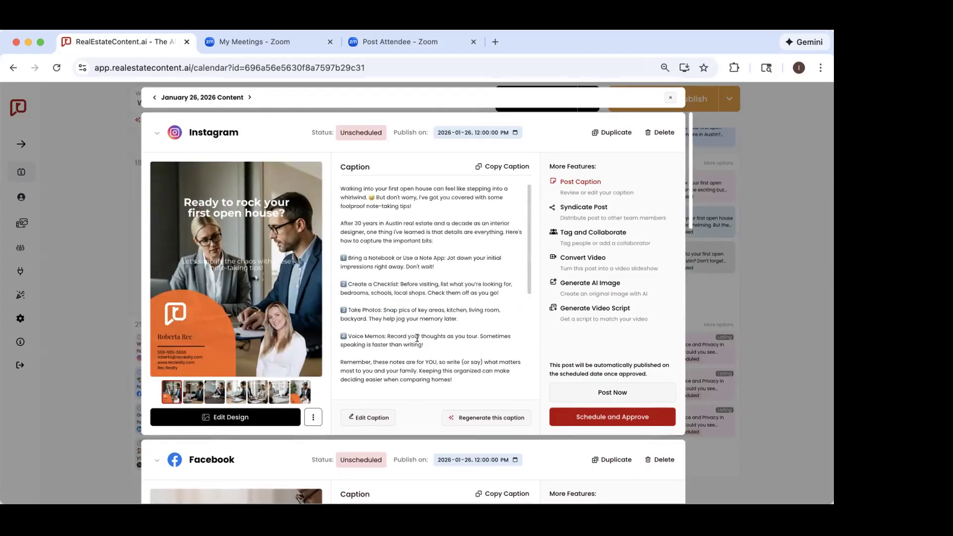
{"action": "left_click", "coordinate": [367, 195]}
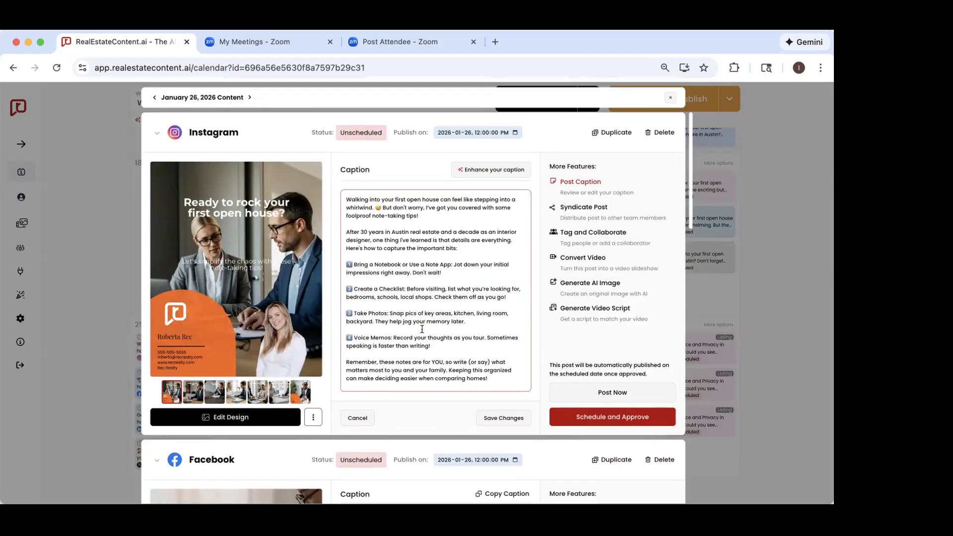
{"action": "left_click", "coordinate": [348, 420]}
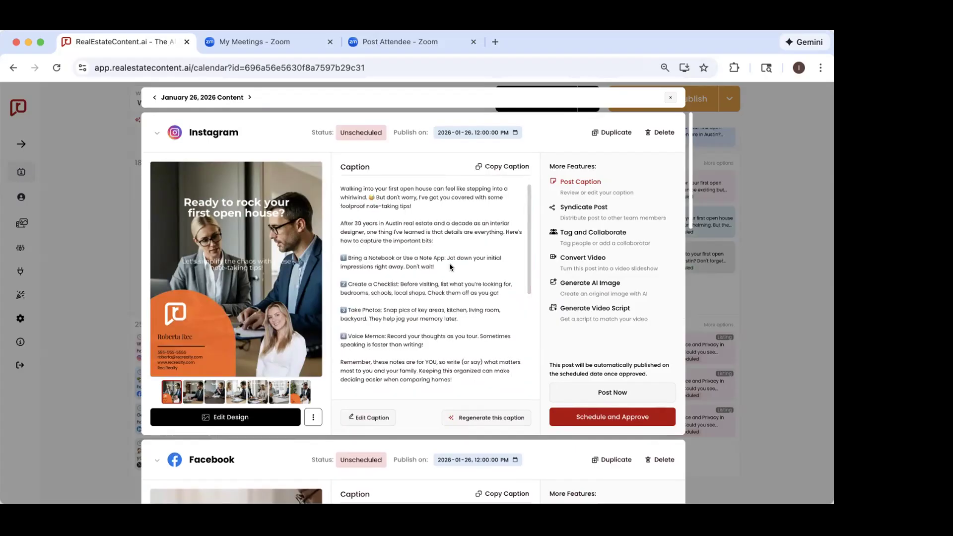
Step: Read the January 26 Facebook caption to its end and move on to the LinkedIn post
{"action": "scroll", "coordinate": [449, 263], "scroll_direction": "down", "scroll_amount": 10}
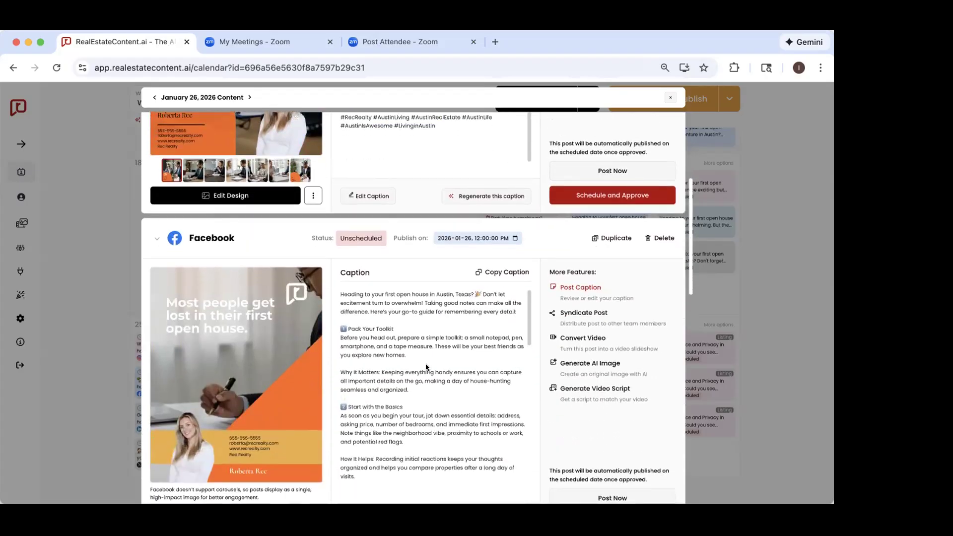
{"action": "scroll", "coordinate": [426, 367], "scroll_direction": "down", "scroll_amount": 10}
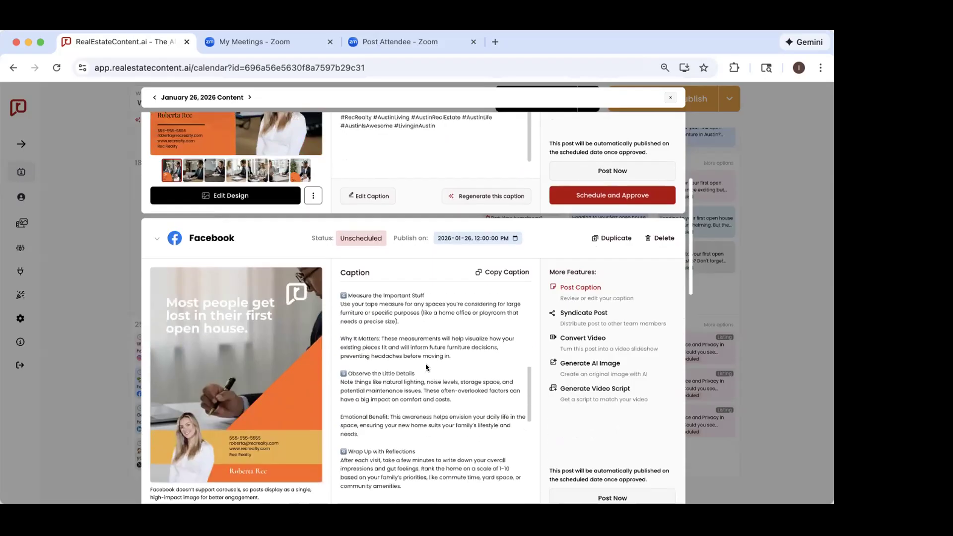
{"action": "scroll", "coordinate": [425, 367], "scroll_direction": "down", "scroll_amount": 5}
{"action": "scroll", "coordinate": [574, 363], "scroll_direction": "down", "scroll_amount": 5}
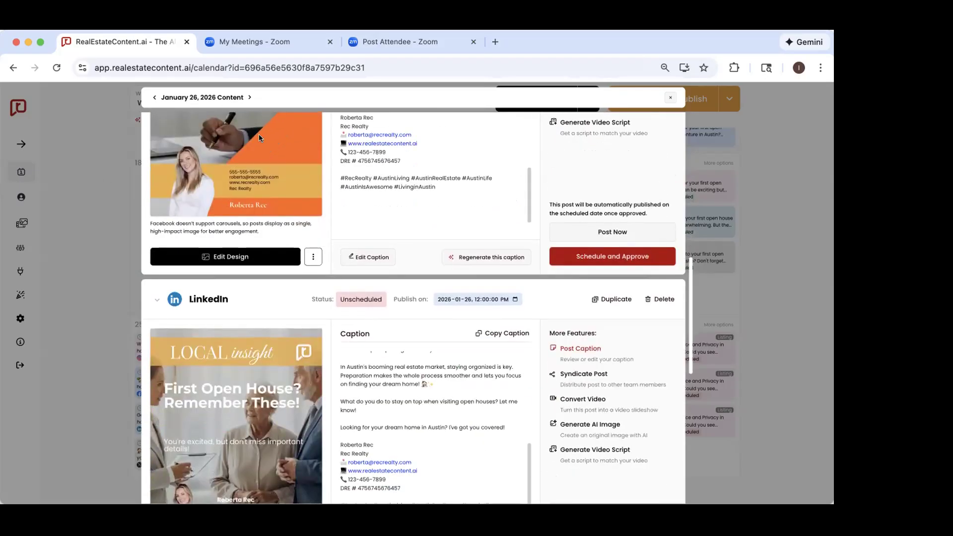
Step: Read the January 26 LinkedIn post's caption through its contact details and hashtags, and return to the caption's beginning
{"action": "scroll", "coordinate": [257, 185], "scroll_direction": "down", "scroll_amount": 5}
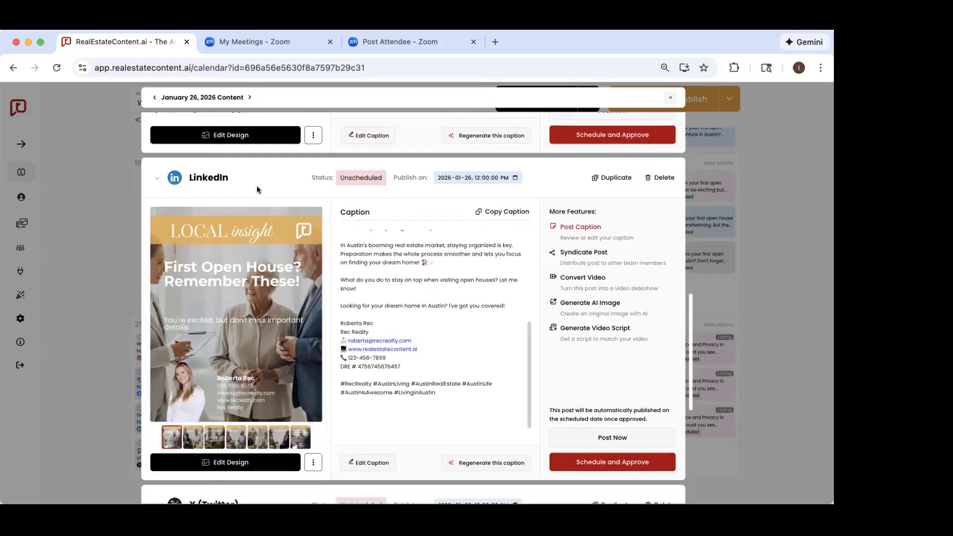
{"action": "scroll", "coordinate": [426, 258], "scroll_direction": "up", "scroll_amount": 5}
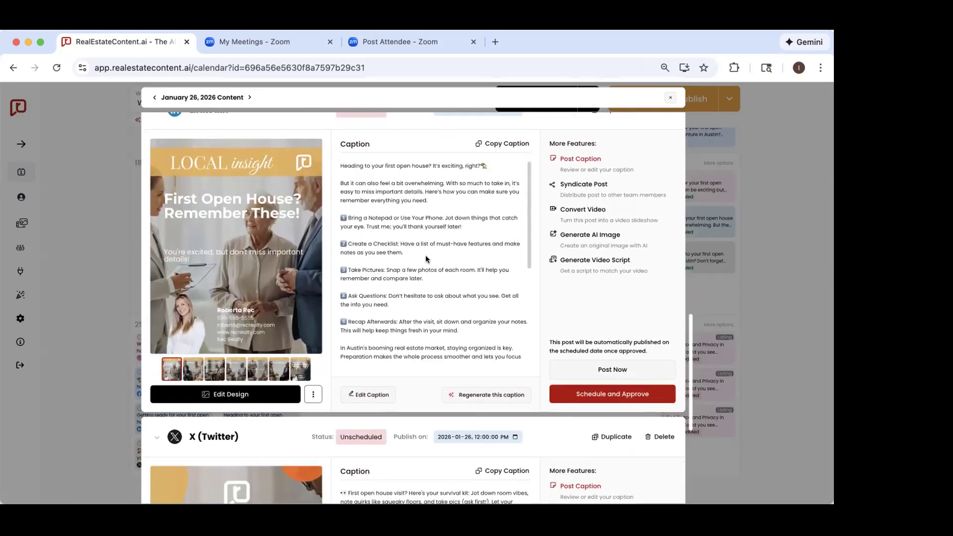
{"action": "scroll", "coordinate": [388, 328], "scroll_direction": "down", "scroll_amount": 3}
{"action": "scroll", "coordinate": [388, 329], "scroll_direction": "down", "scroll_amount": 1}
{"action": "scroll", "coordinate": [386, 325], "scroll_direction": "down", "scroll_amount": 1}
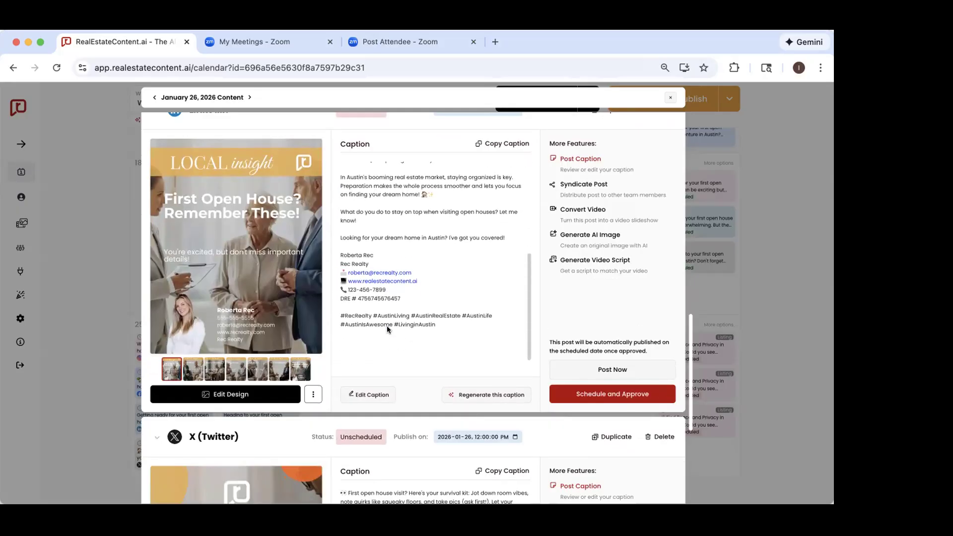
{"action": "scroll", "coordinate": [386, 326], "scroll_direction": "up", "scroll_amount": 6}
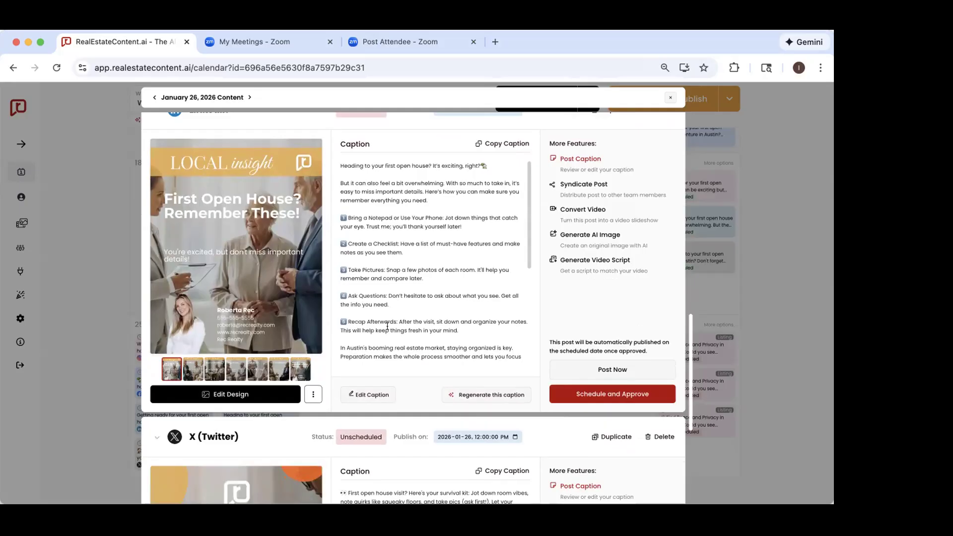
Step: Move on to the January 26 X (Twitter) post and view its last carousel slide and its first one again
{"action": "scroll", "coordinate": [388, 326], "scroll_direction": "down", "scroll_amount": 4}
{"action": "scroll", "coordinate": [361, 380], "scroll_direction": "down", "scroll_amount": 5}
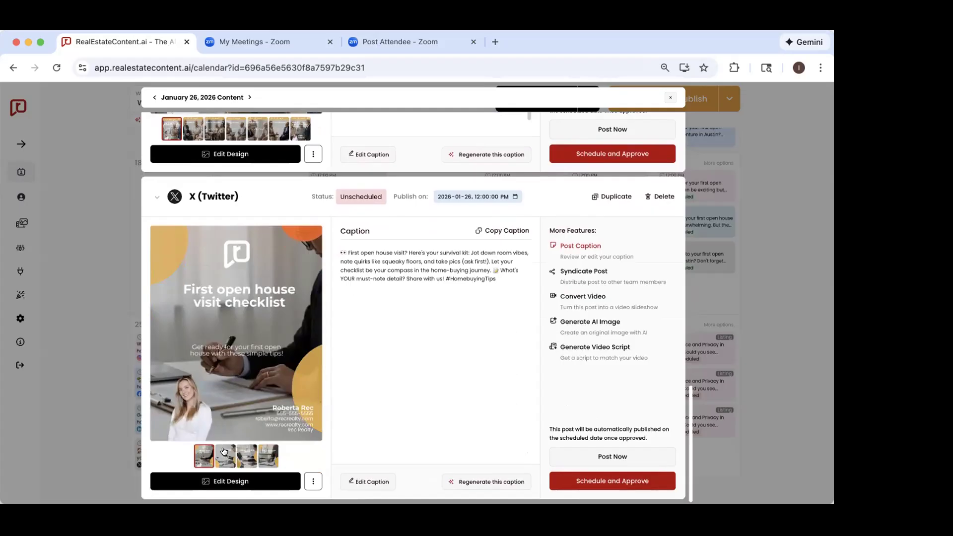
{"action": "left_click", "coordinate": [270, 455]}
{"action": "left_click", "coordinate": [203, 456]}
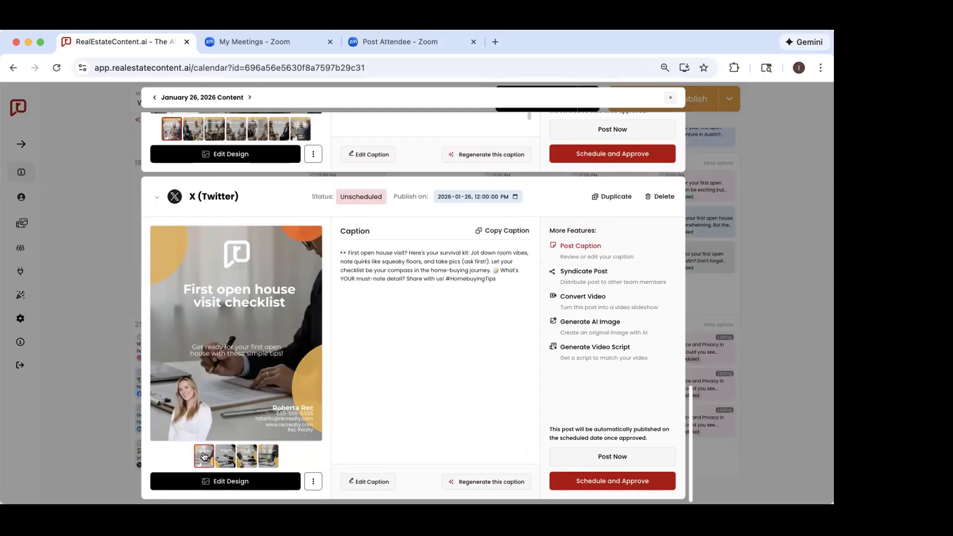
Step: Return to the January 26 Instagram post, and schedule and approve it for automatic publishing
{"action": "scroll", "coordinate": [204, 457], "scroll_direction": "up", "scroll_amount": 15}
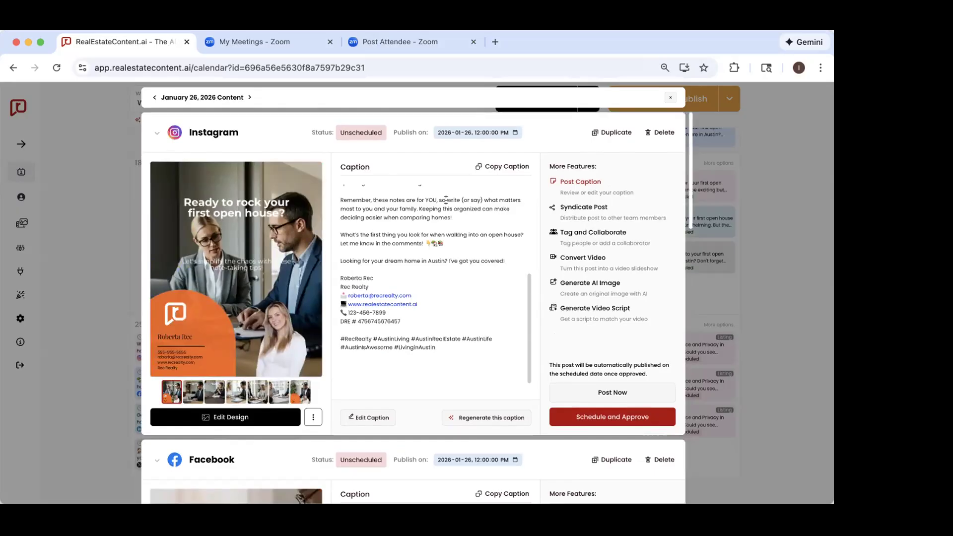
{"action": "scroll", "coordinate": [446, 202], "scroll_direction": "up", "scroll_amount": 5}
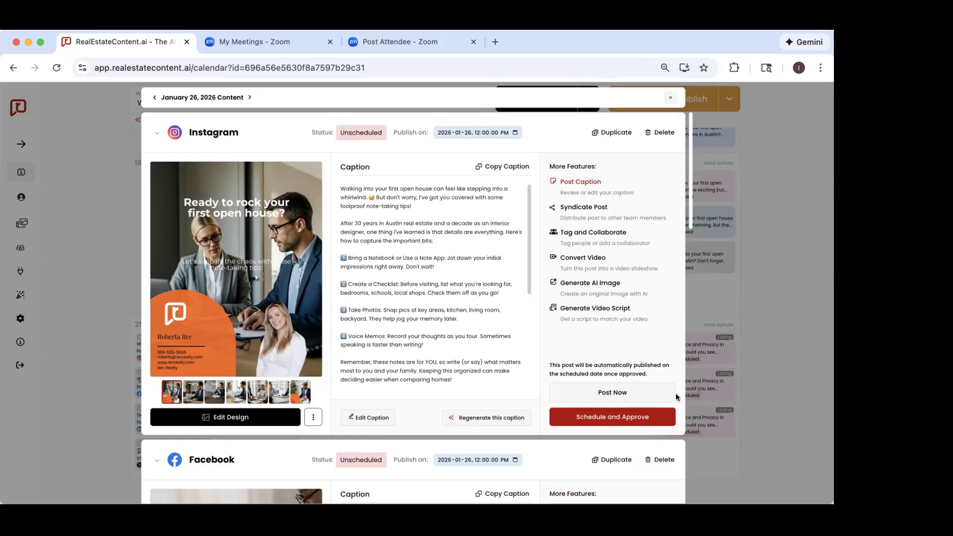
{"action": "left_click", "coordinate": [598, 418]}
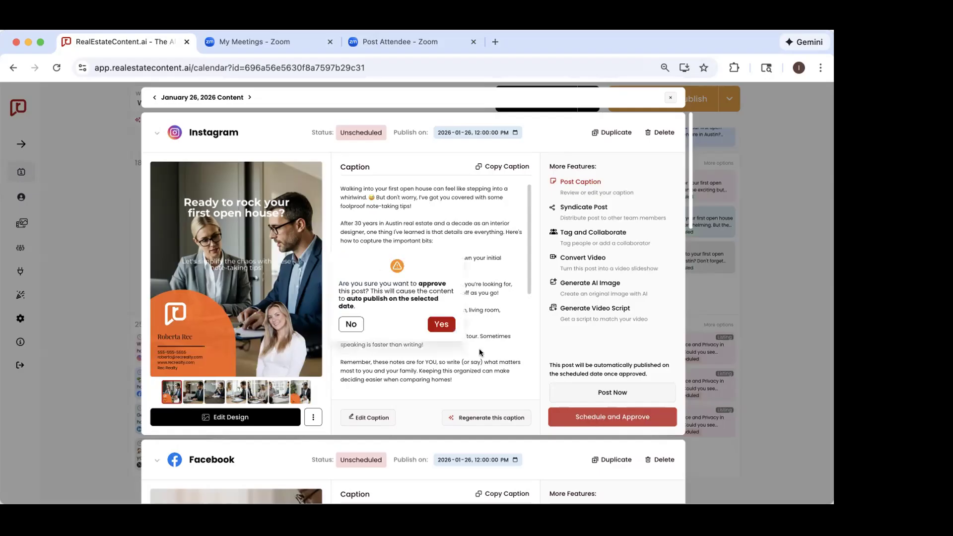
{"action": "left_click", "coordinate": [444, 323]}
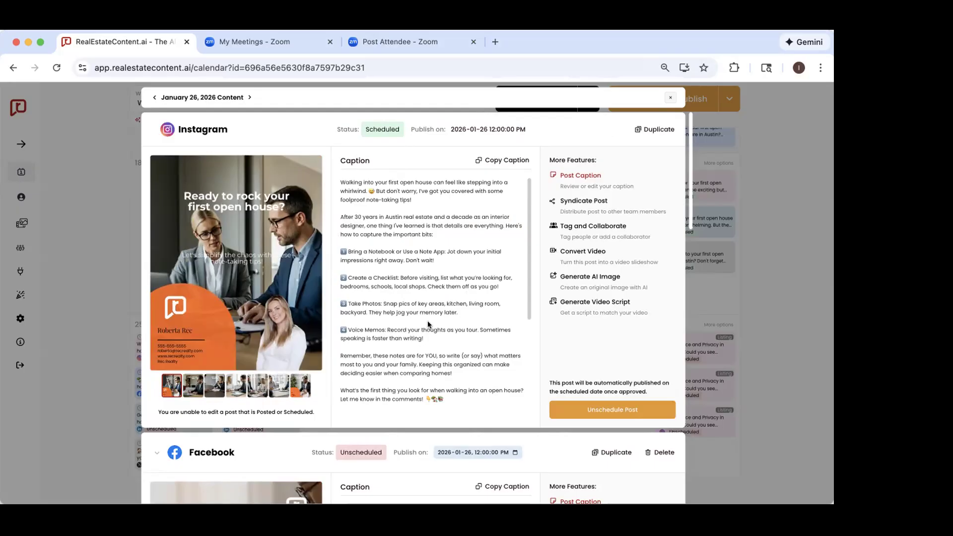
Step: Close the January 26 content, reopen its Instagram post from the calendar and unschedule it
{"action": "left_click", "coordinate": [769, 159]}
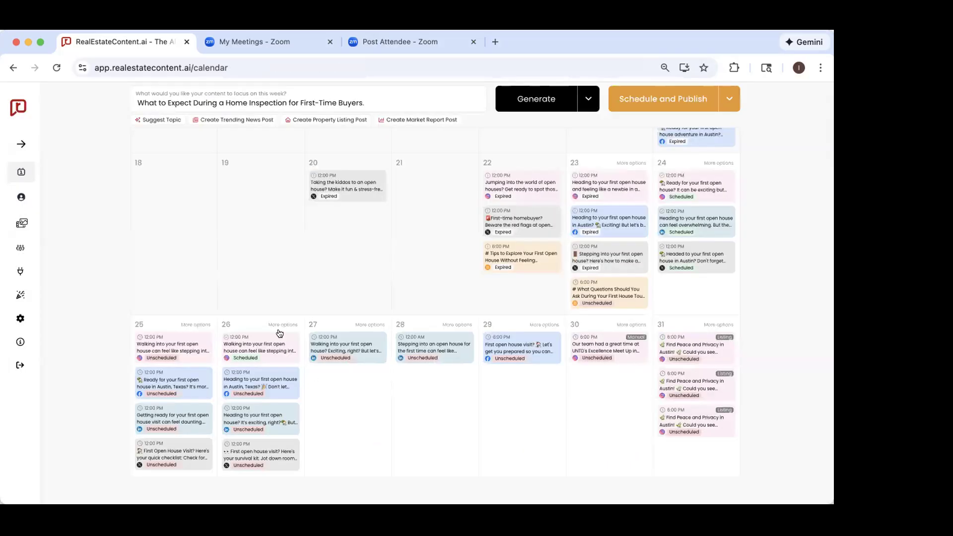
{"action": "left_click", "coordinate": [256, 356]}
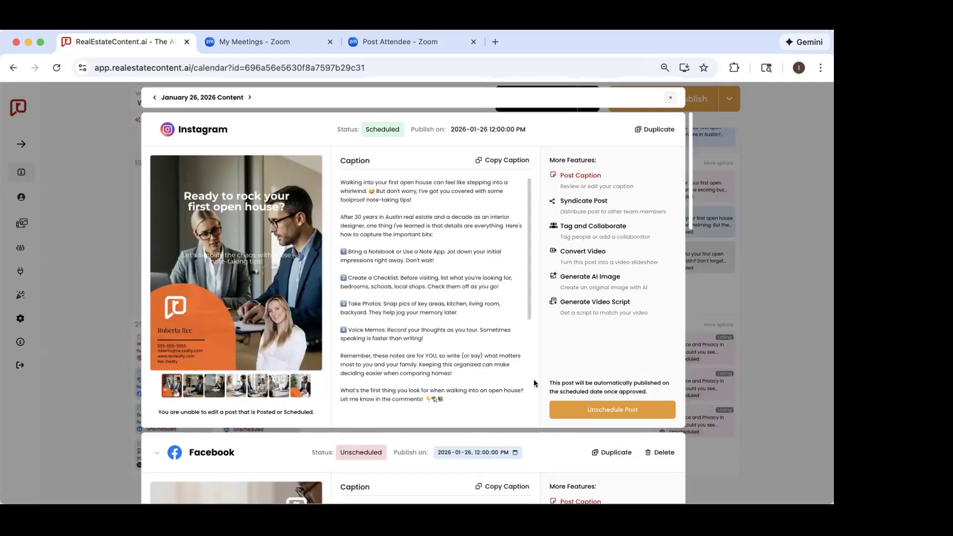
{"action": "left_click", "coordinate": [576, 410]}
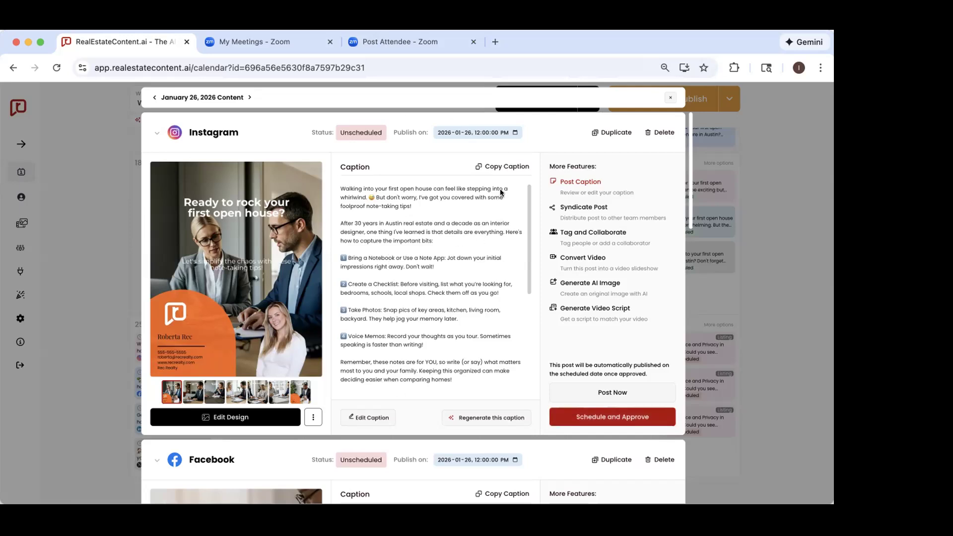
Step: Open the January 26 Instagram caption for editing and remove the emojis after "Let me know in the comments!"
{"action": "scroll", "coordinate": [451, 307], "scroll_direction": "down", "scroll_amount": 5}
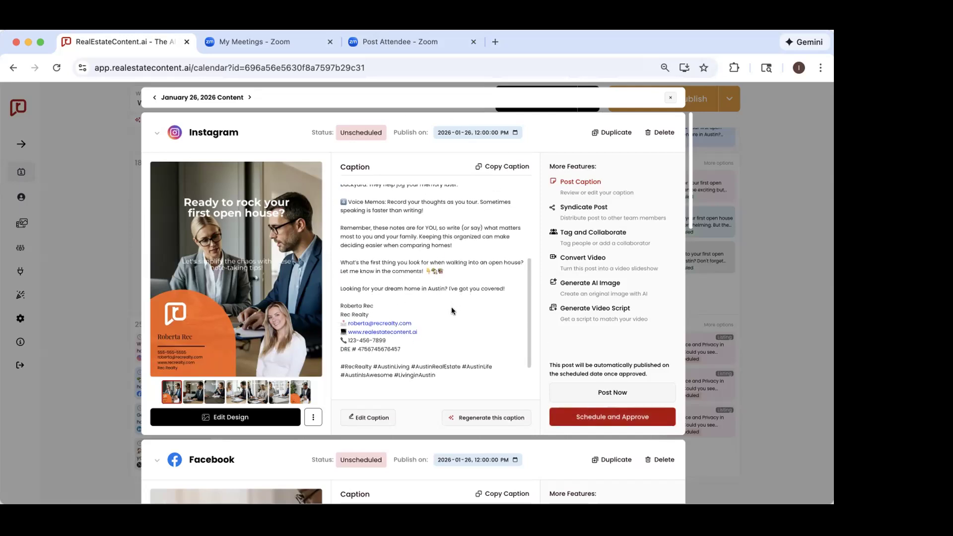
{"action": "left_click", "coordinate": [368, 417]}
{"action": "key", "text": "BackSpace"}
{"action": "key", "text": "BackSpace"}
{"action": "key", "text": "BackSpace"}
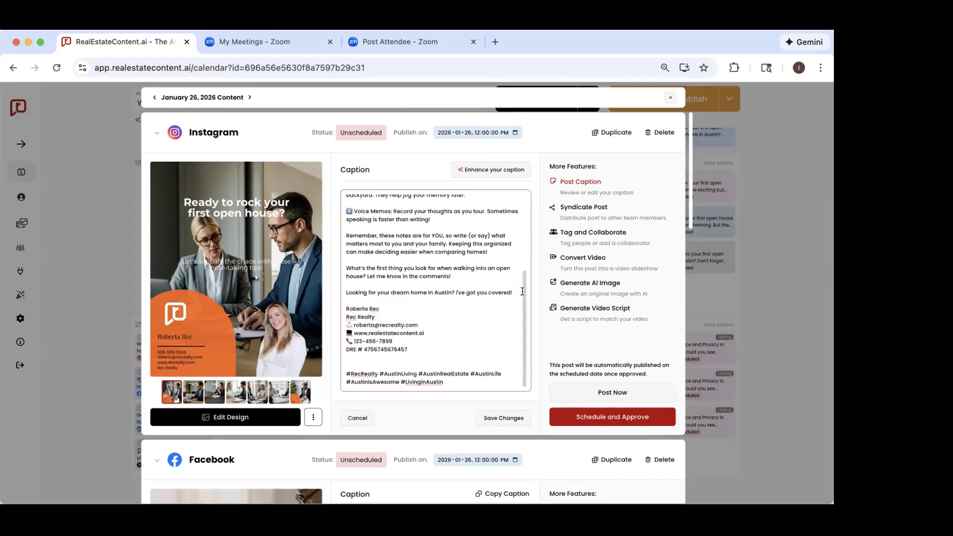
Step: Delete the line "Looking for your dream home in Austin? I've got you covered!" from the Instagram caption and save the changes
{"action": "left_click_drag", "start_coordinate": [513, 292], "coordinate": [339, 292]}
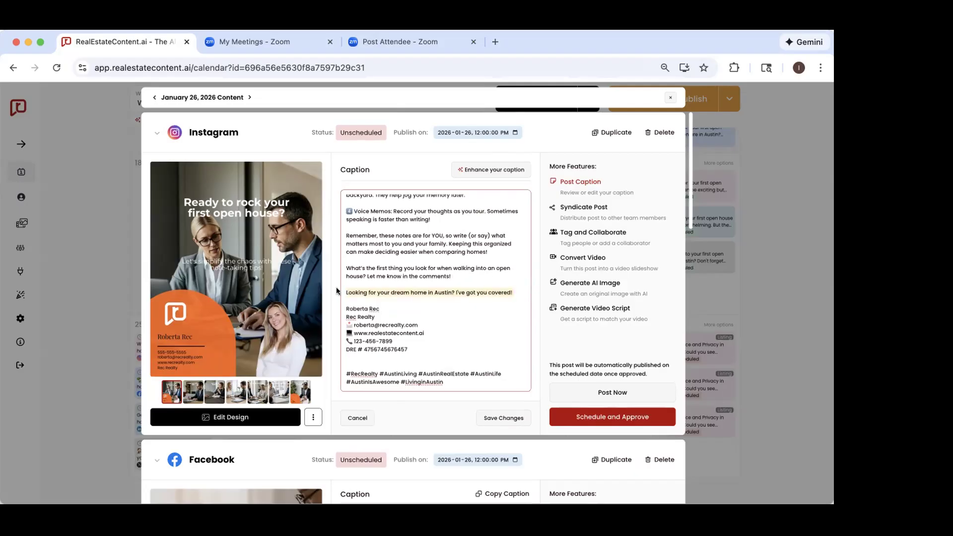
{"action": "key", "text": "BackSpace"}
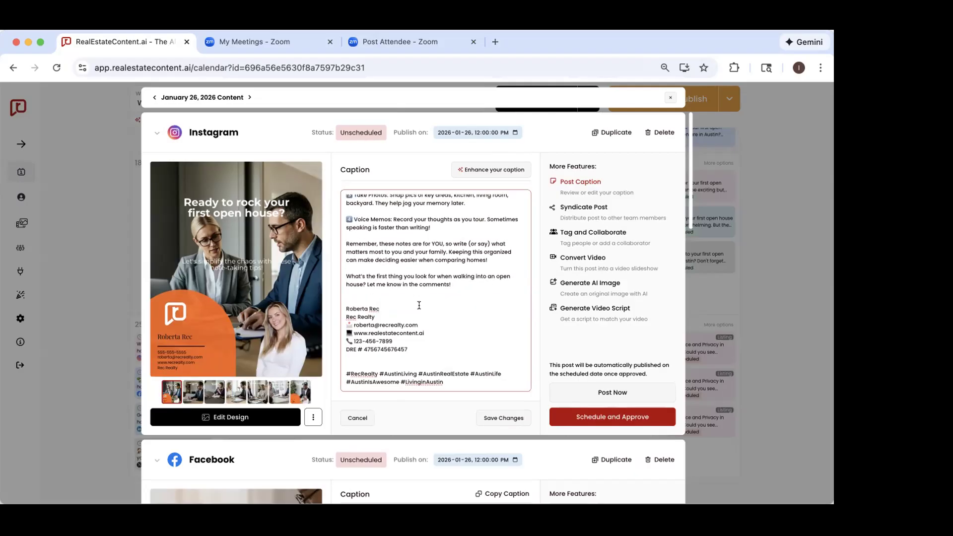
{"action": "scroll", "coordinate": [429, 311], "scroll_direction": "up", "scroll_amount": 3}
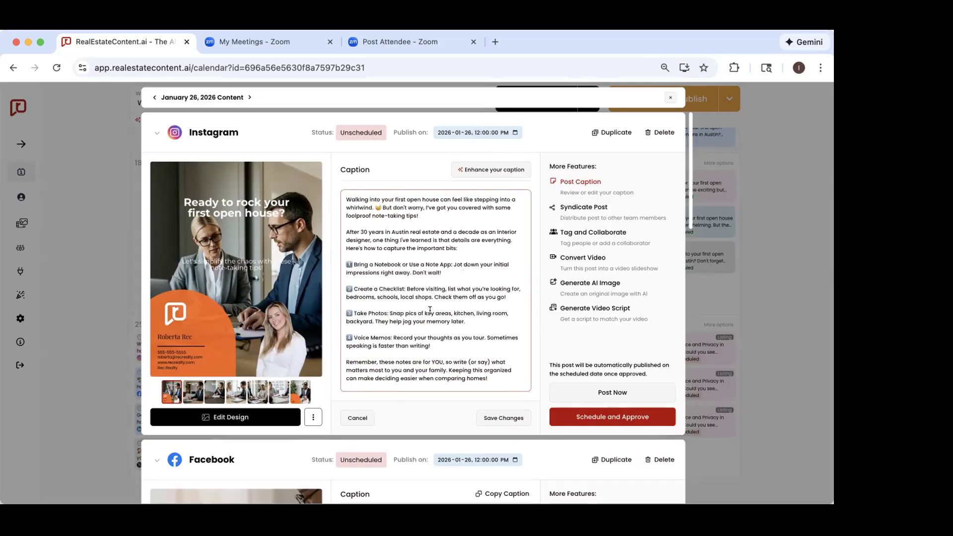
{"action": "left_click", "coordinate": [497, 417]}
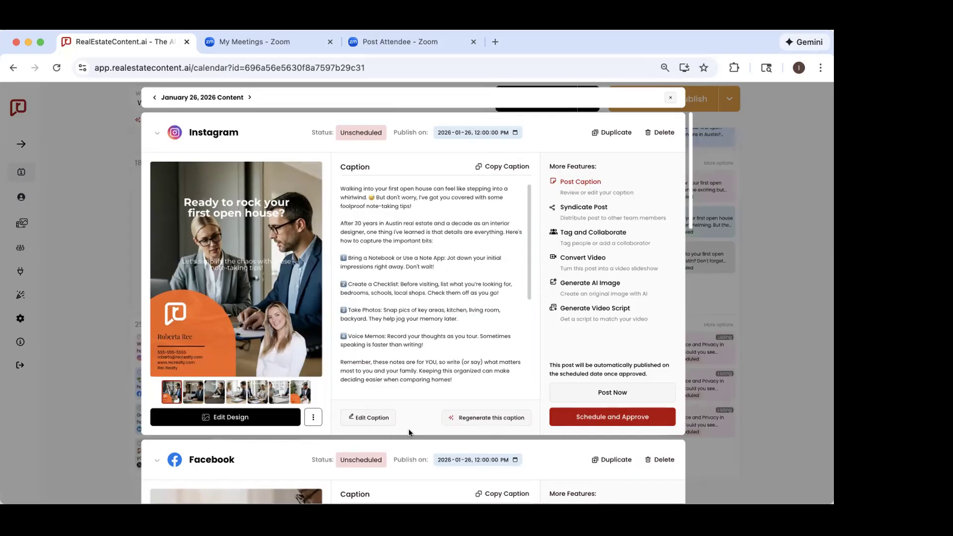
Step: Open the AI regeneration options for the Instagram caption and view the post's carousel slides one by one, returning to the first
{"action": "left_click", "coordinate": [468, 421]}
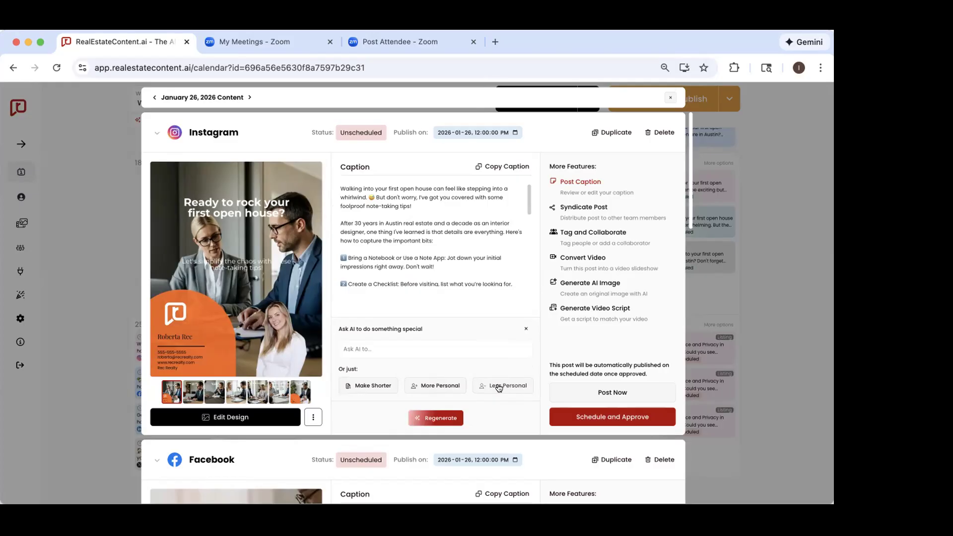
{"action": "left_click", "coordinate": [409, 345]}
{"action": "left_click", "coordinate": [193, 392]}
{"action": "left_click", "coordinate": [214, 392]}
{"action": "left_click", "coordinate": [235, 391]}
{"action": "left_click", "coordinate": [258, 391]}
{"action": "left_click", "coordinate": [278, 391]}
{"action": "left_click", "coordinate": [300, 390]}
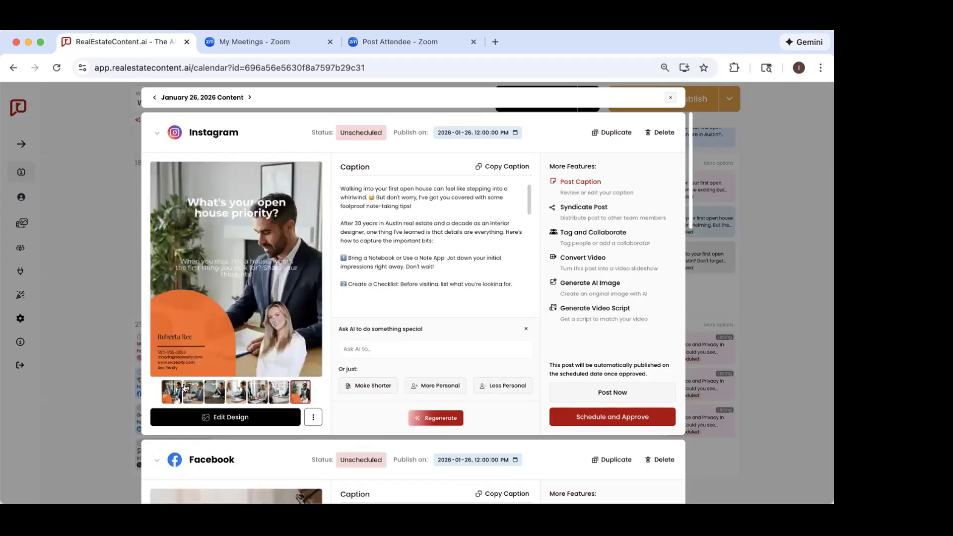
{"action": "left_click", "coordinate": [173, 393]}
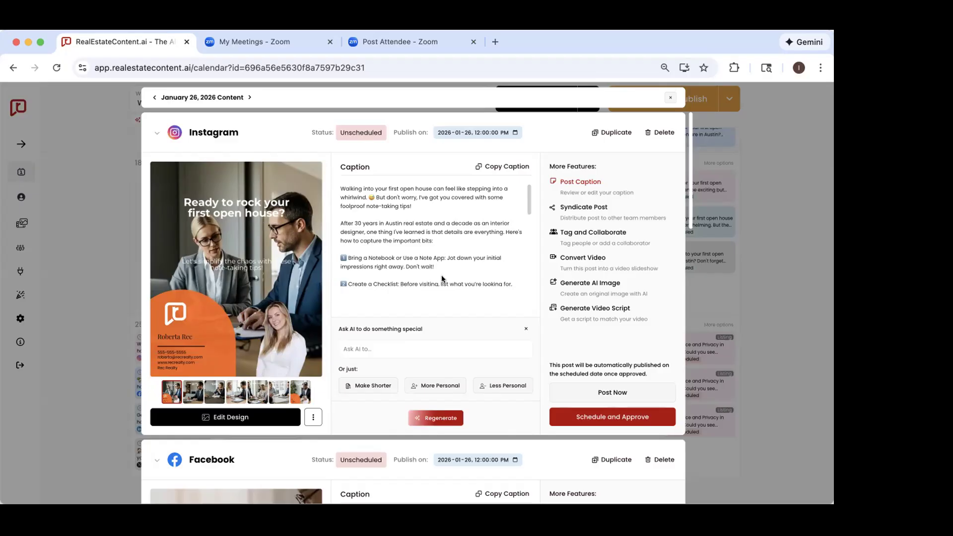
Step: Close the caption regeneration options and read the edited Instagram caption to its end
{"action": "left_click", "coordinate": [525, 328]}
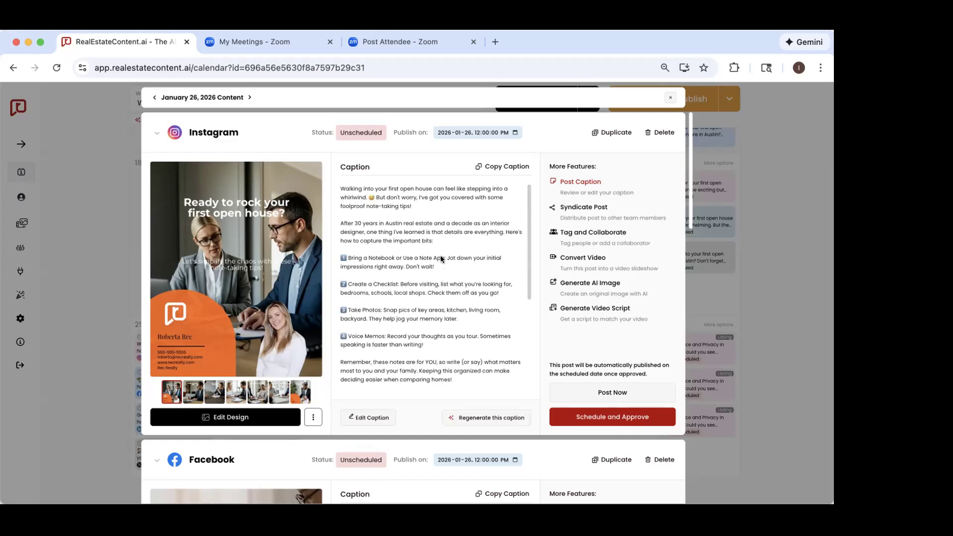
{"action": "scroll", "coordinate": [439, 255], "scroll_direction": "down", "scroll_amount": 5}
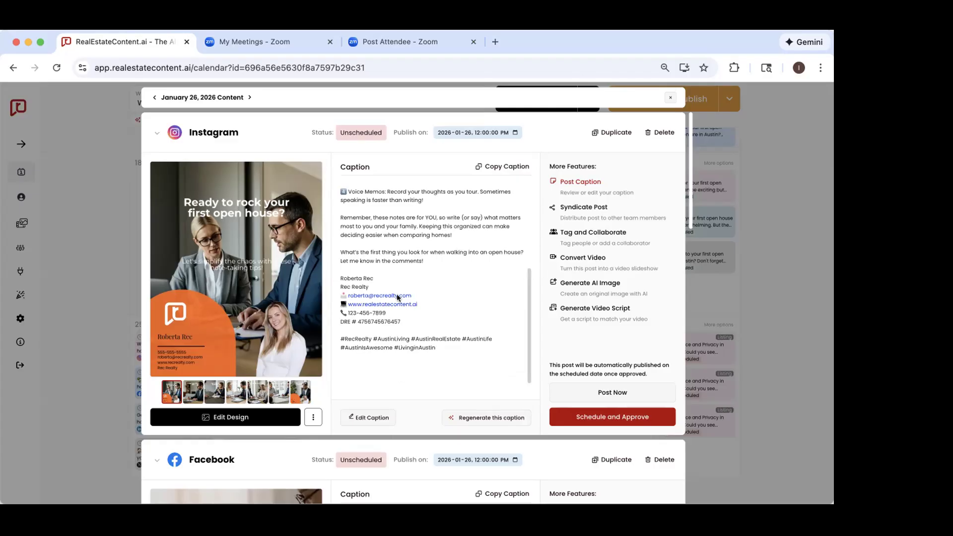
{"action": "scroll", "coordinate": [406, 264], "scroll_direction": "up", "scroll_amount": 3}
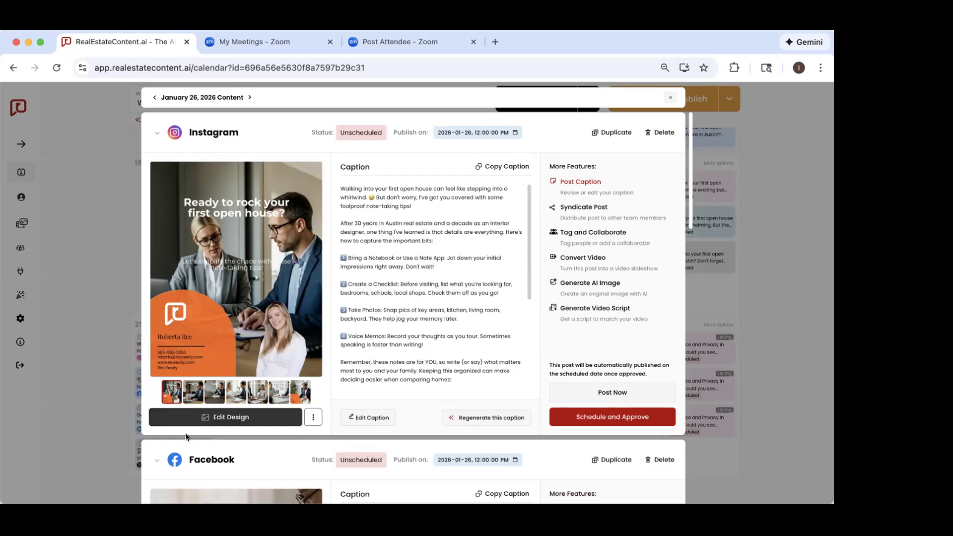
Step: Open the January 26 Instagram post in the design editor and view each of its slides, returning to the first
{"action": "left_click", "coordinate": [221, 416]}
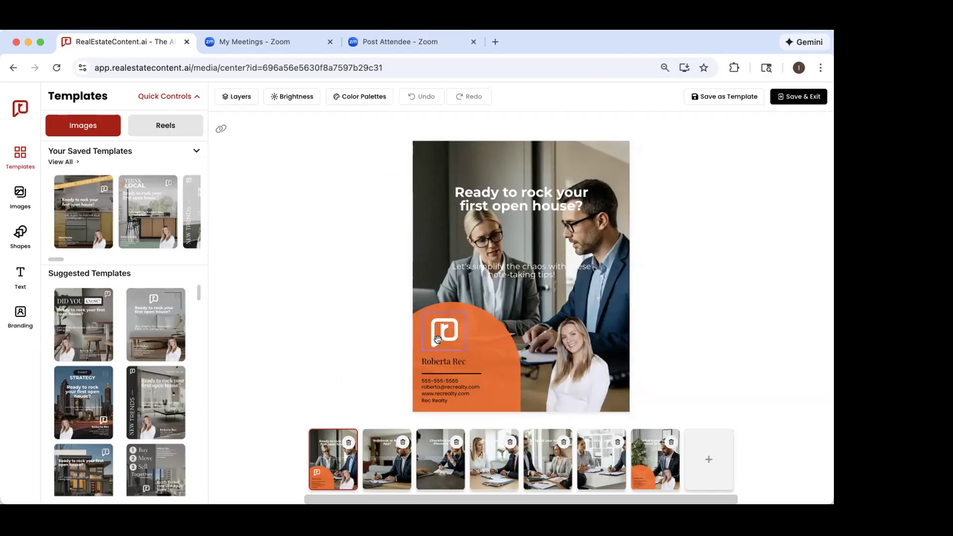
{"action": "left_click", "coordinate": [383, 471]}
{"action": "left_click", "coordinate": [441, 469]}
{"action": "left_click", "coordinate": [486, 465]}
{"action": "left_click", "coordinate": [538, 464]}
{"action": "left_click", "coordinate": [591, 462]}
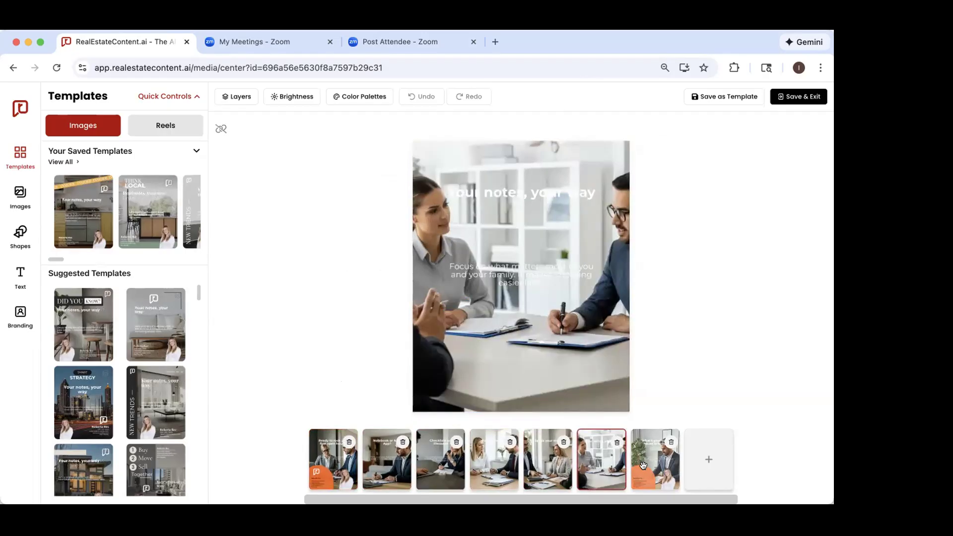
{"action": "left_click", "coordinate": [642, 465]}
{"action": "left_click", "coordinate": [323, 475]}
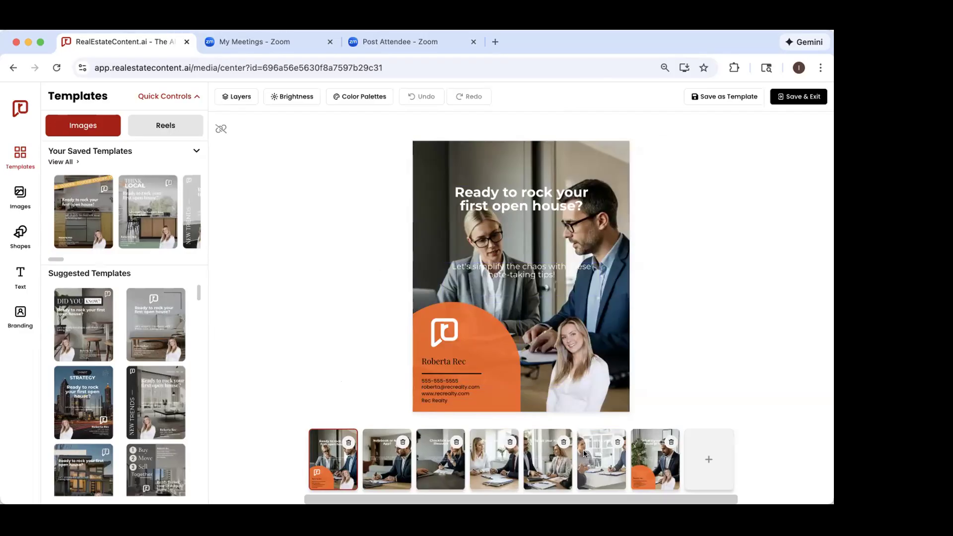
Step: Remove the "Your notes, your way" slide from the carousel and move the third slide to fourth place
{"action": "left_click", "coordinate": [616, 442]}
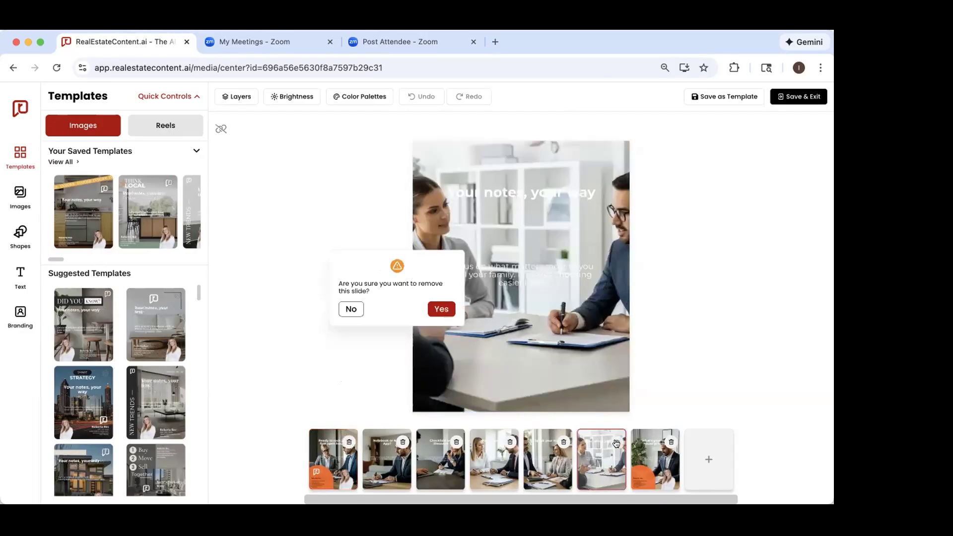
{"action": "left_click", "coordinate": [436, 309]}
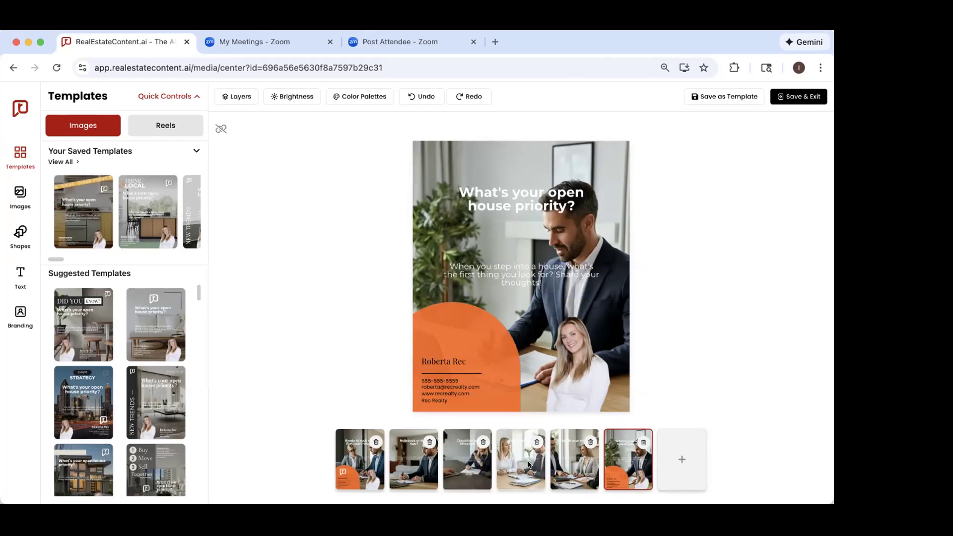
{"action": "left_click_drag", "start_coordinate": [459, 466], "coordinate": [528, 469]}
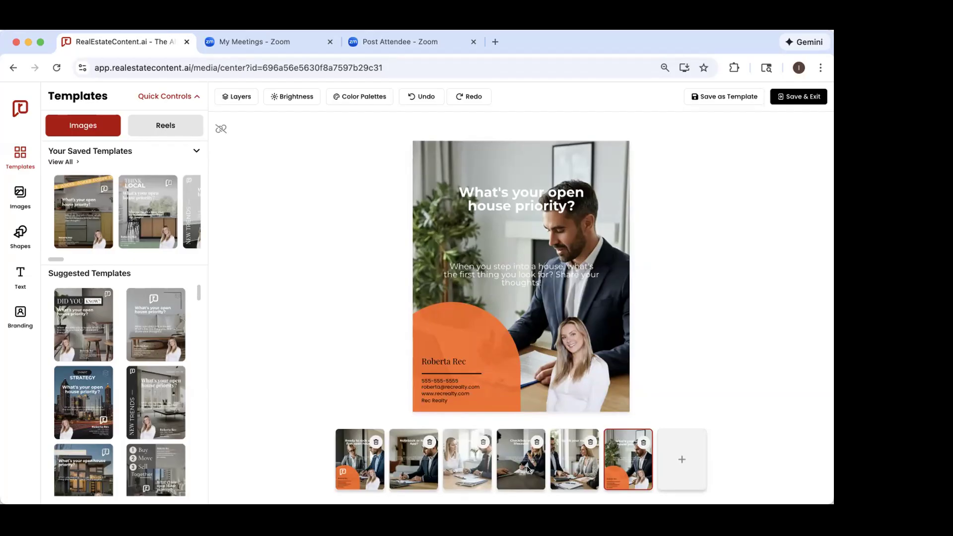
Step: Change the font of the first slide's headline "Ready to rock your first open house?" to Poster
{"action": "left_click", "coordinate": [361, 462]}
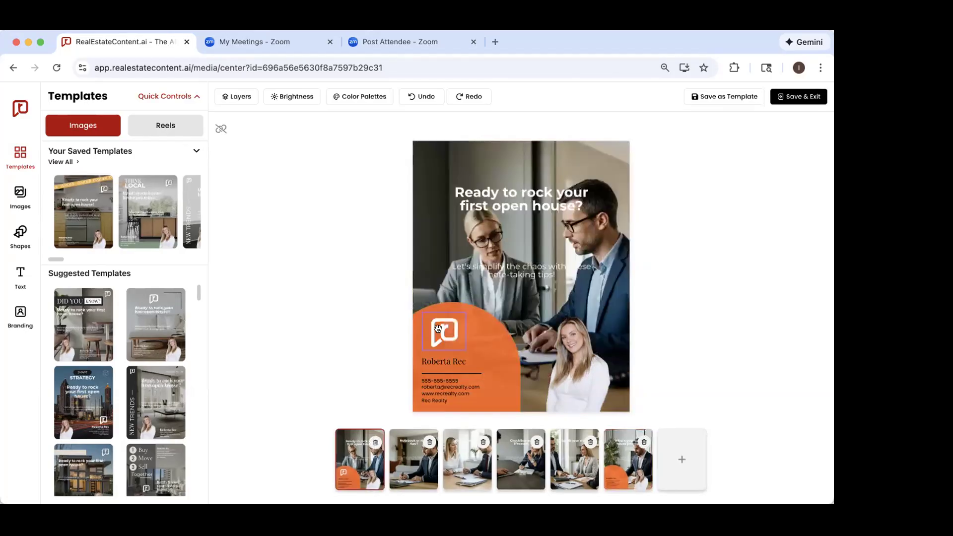
{"action": "double_click", "coordinate": [567, 191]}
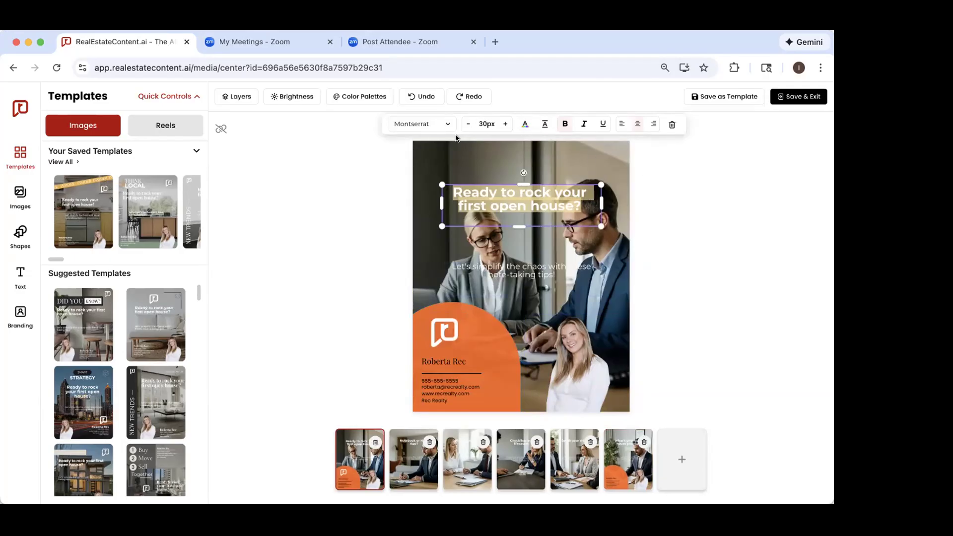
{"action": "left_click", "coordinate": [426, 124]}
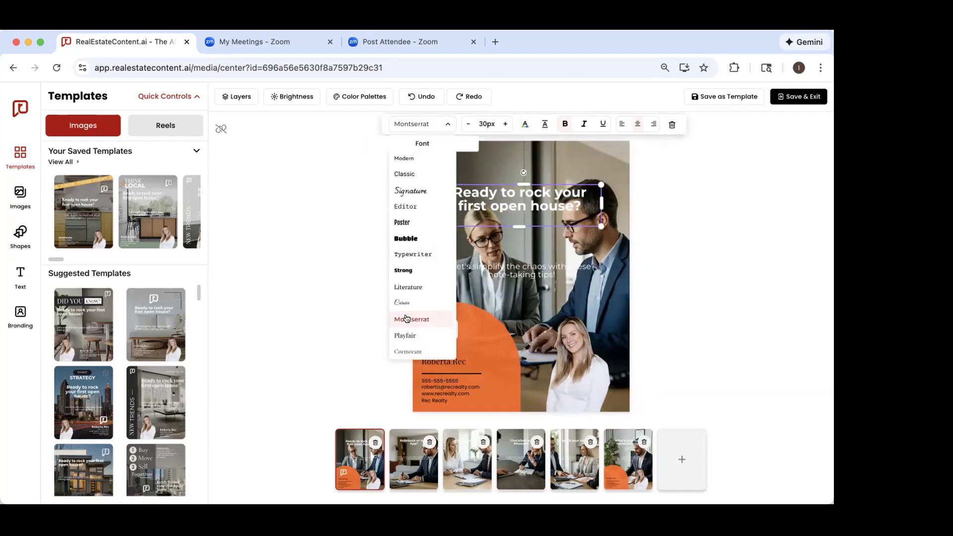
{"action": "left_click", "coordinate": [402, 223]}
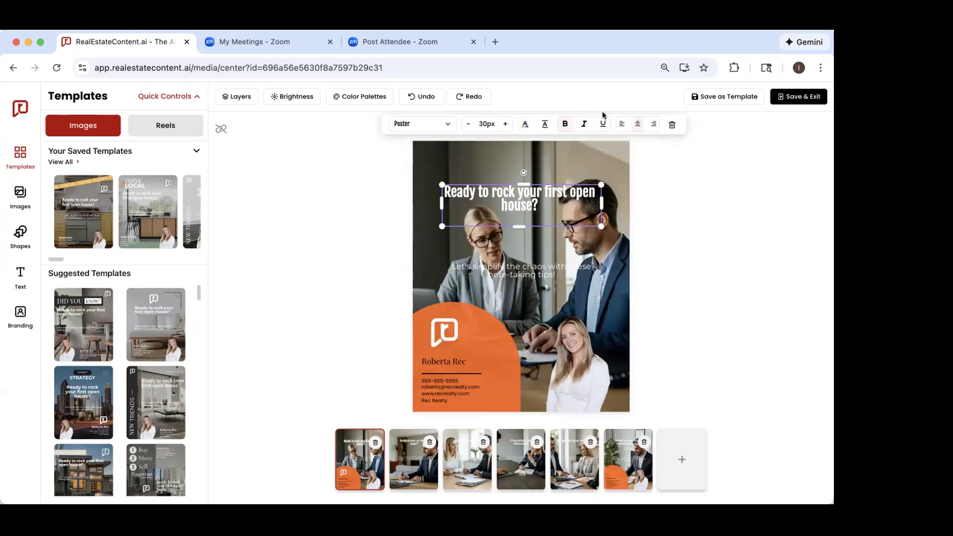
Step: Move the headline "Ready to rock your first open house?" slightly higher on the first slide
{"action": "right_click", "coordinate": [666, 181]}
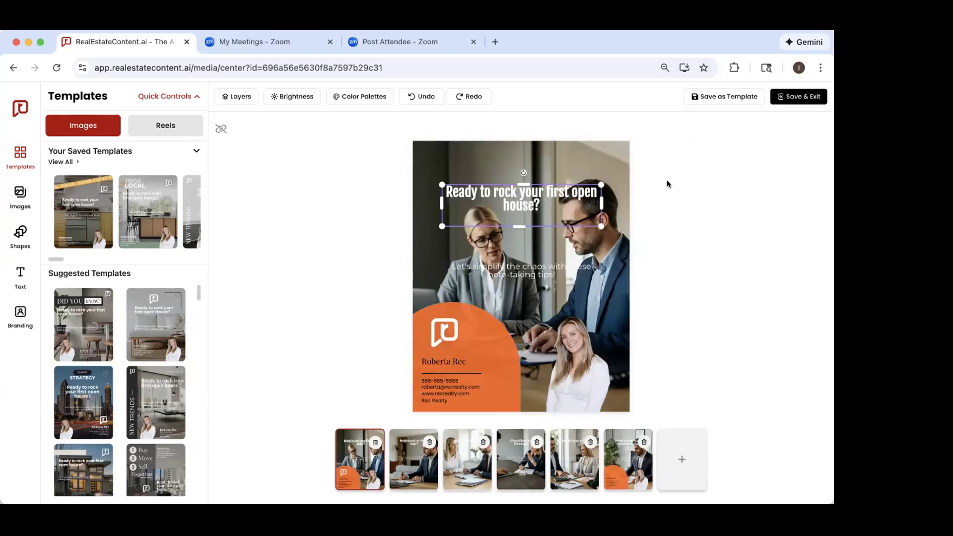
{"action": "left_click", "coordinate": [649, 142]}
{"action": "mouse_move", "coordinate": [528, 210]}
{"action": "left_mouse_down"}
{"action": "mouse_move", "coordinate": [476, 211]}
{"action": "mouse_move", "coordinate": [538, 211]}
{"action": "mouse_move", "coordinate": [525, 179]}
{"action": "mouse_move", "coordinate": [530, 198]}
{"action": "left_mouse_up"}
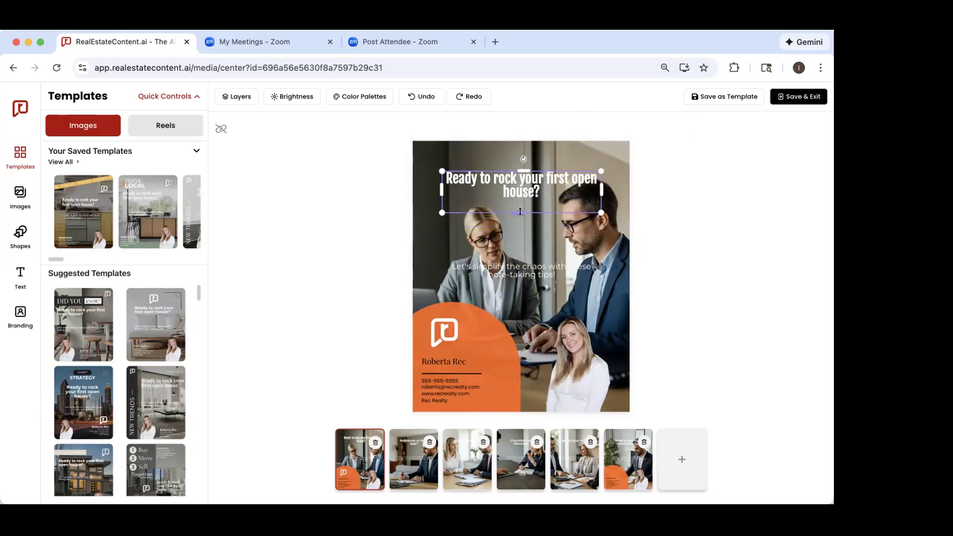
Step: Try adding filler text after the first slide's headline and erase it again
{"action": "left_click", "coordinate": [530, 195]}
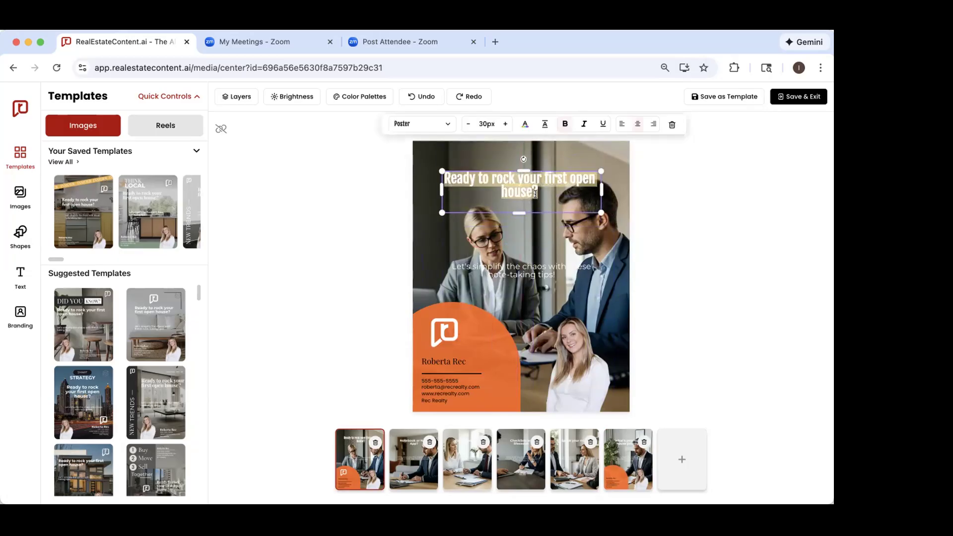
{"action": "type", "text": "gfhgfhgfghfg"}
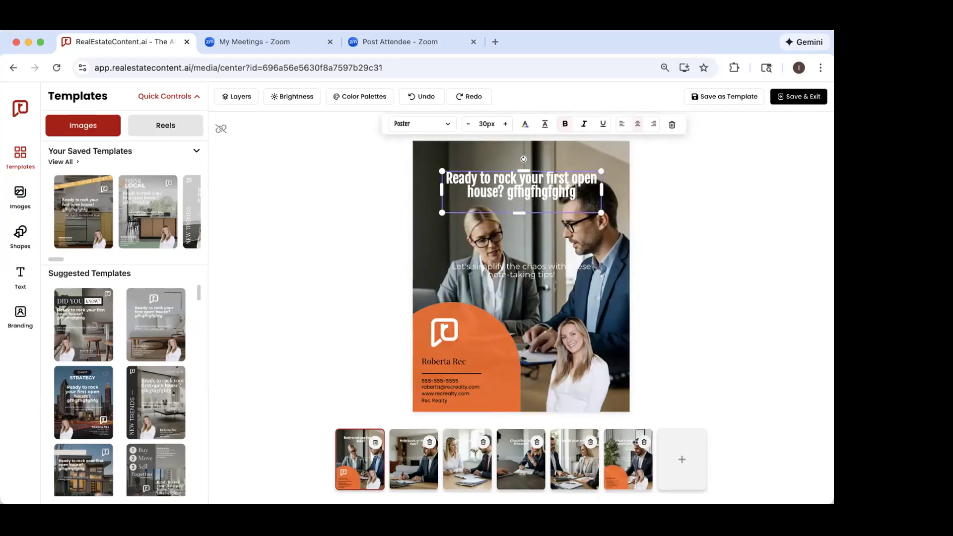
{"action": "key", "text": "BackSpace"}
{"action": "key", "text": "BackSpace"}
{"action": "key", "text": "BackSpace"}
{"action": "key", "text": "BackSpace"}
{"action": "key", "text": "BackSpace"}
{"action": "key", "text": "BackSpace"}
{"action": "key", "text": "BackSpace"}
{"action": "key", "text": "BackSpace"}
{"action": "key", "text": "BackSpace"}
{"action": "key", "text": "BackSpace"}
{"action": "key", "text": "BackSpace"}
{"action": "key", "text": "BackSpace"}
{"action": "key", "text": "BackSpace"}
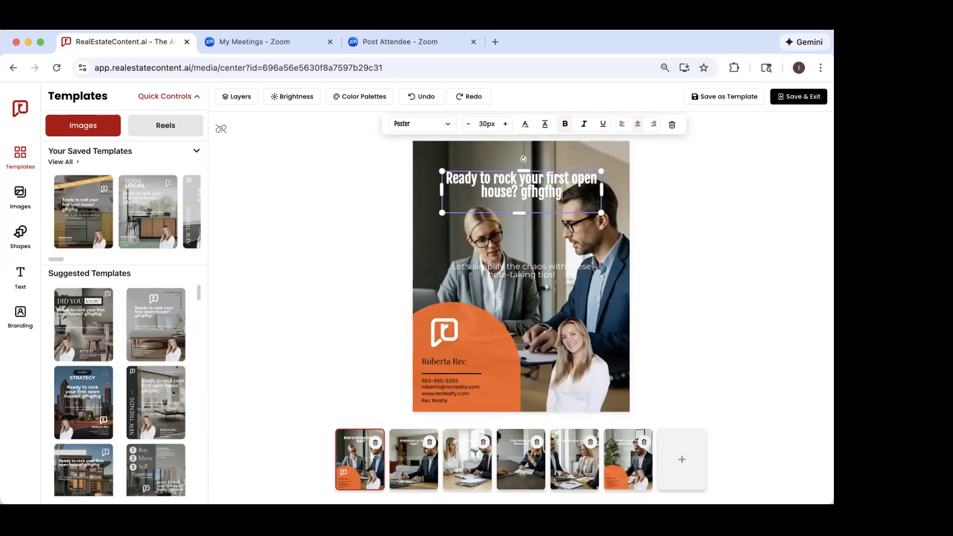
{"action": "key", "text": "BackSpace"}
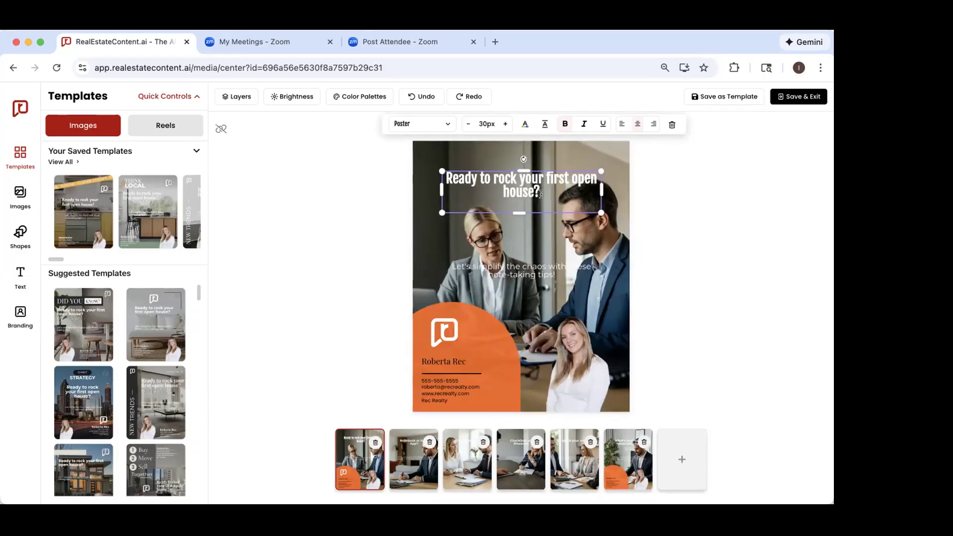
Step: Move the subtext "Let's simplify the chaos with these note-taking tips!" slightly higher on the first slide and deselect it
{"action": "left_click", "coordinate": [679, 220]}
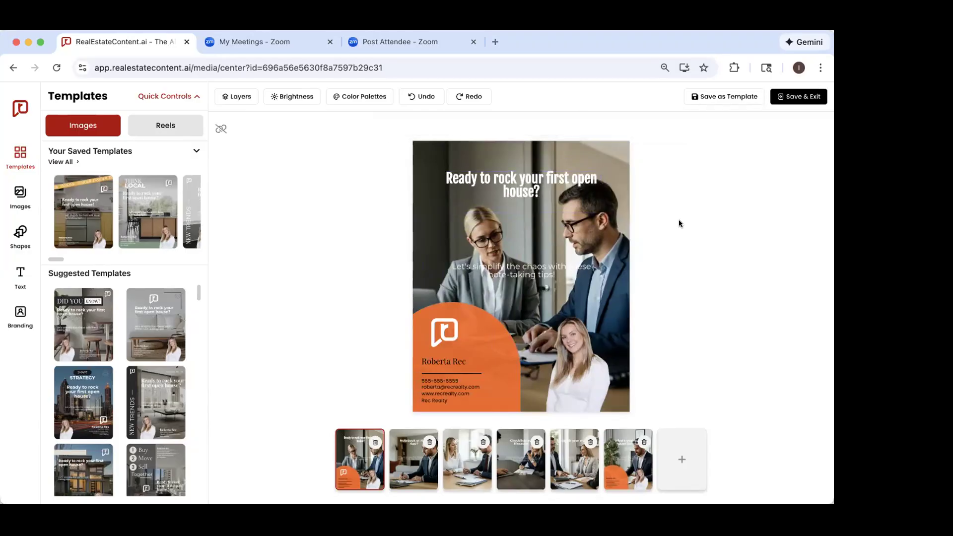
{"action": "left_click_drag", "start_coordinate": [541, 266], "coordinate": [540, 248]}
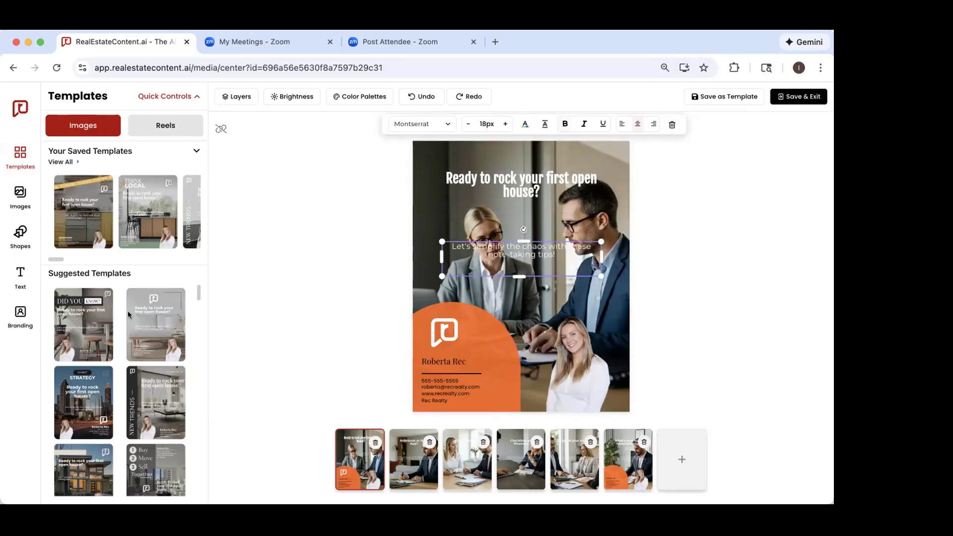
{"action": "left_click", "coordinate": [323, 238]}
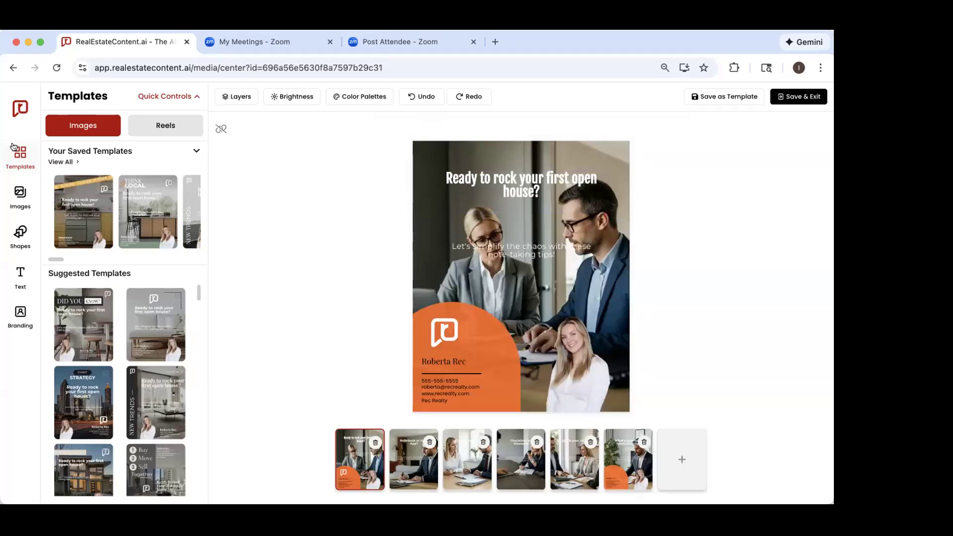
Step: Collapse the saved templates and look through the suggested image templates
{"action": "scroll", "coordinate": [133, 293], "scroll_direction": "down", "scroll_amount": 3}
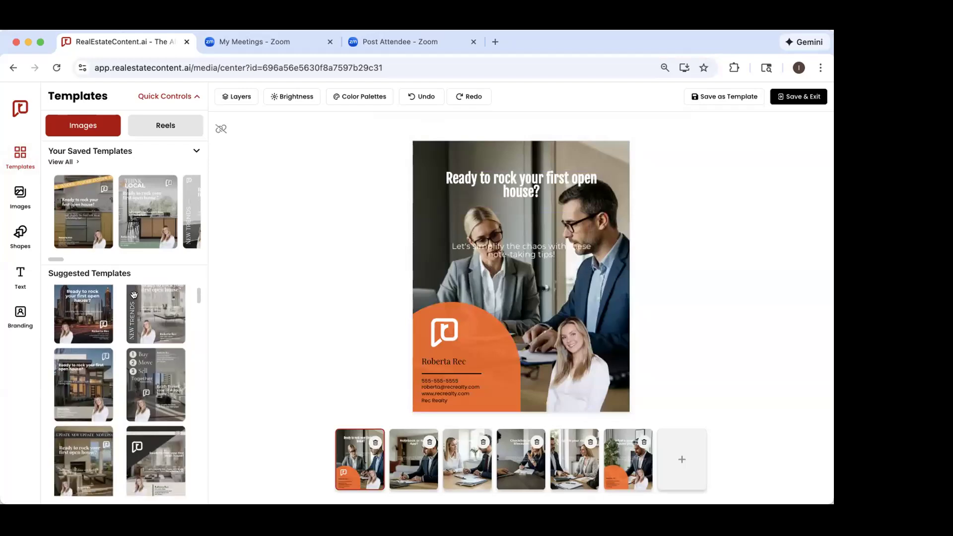
{"action": "left_click", "coordinate": [196, 151]}
{"action": "scroll", "coordinate": [148, 332], "scroll_direction": "down", "scroll_amount": 5}
{"action": "scroll", "coordinate": [152, 365], "scroll_direction": "down", "scroll_amount": 6}
{"action": "scroll", "coordinate": [153, 362], "scroll_direction": "down", "scroll_amount": 7}
{"action": "scroll", "coordinate": [152, 361], "scroll_direction": "down", "scroll_amount": 2}
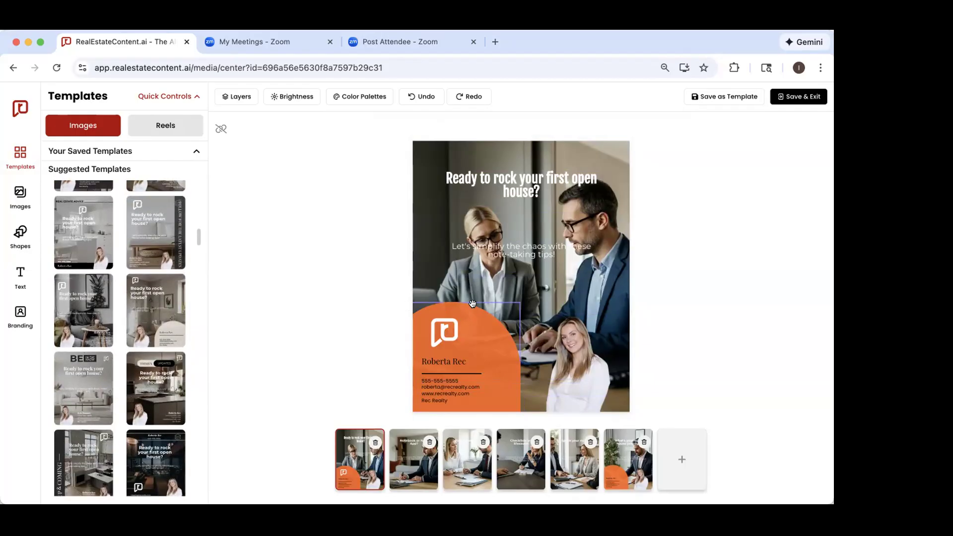
{"action": "scroll", "coordinate": [150, 346], "scroll_direction": "down", "scroll_amount": 2}
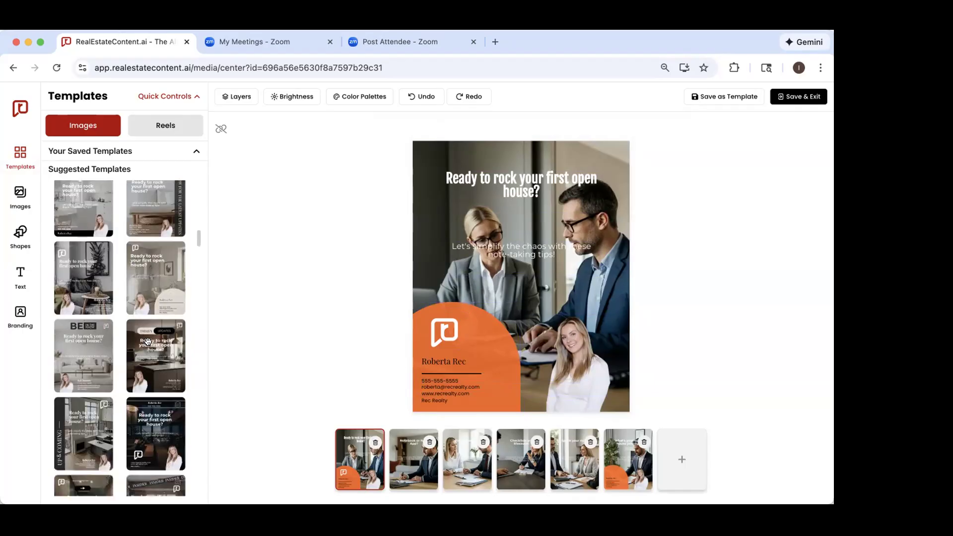
{"action": "scroll", "coordinate": [150, 346], "scroll_direction": "down", "scroll_amount": 10}
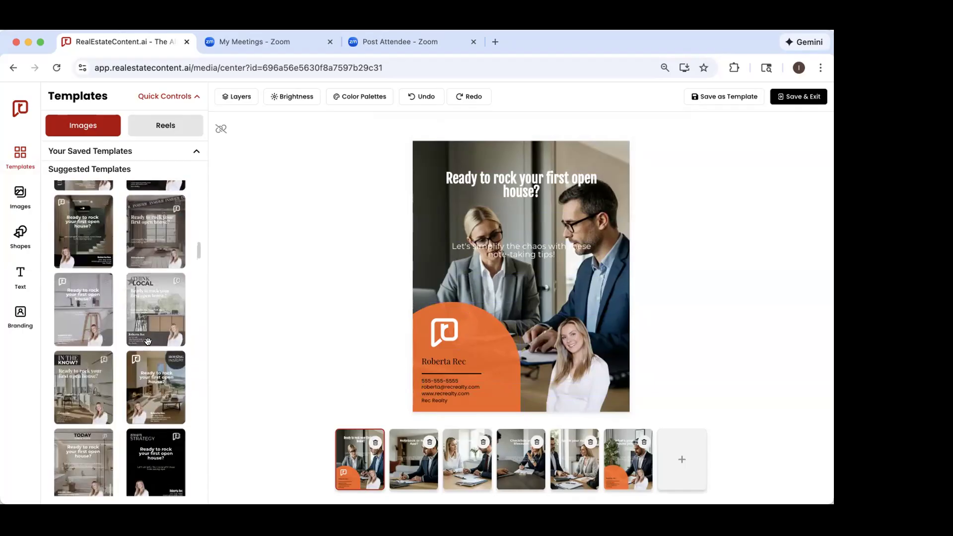
{"action": "scroll", "coordinate": [148, 341], "scroll_direction": "down", "scroll_amount": 9}
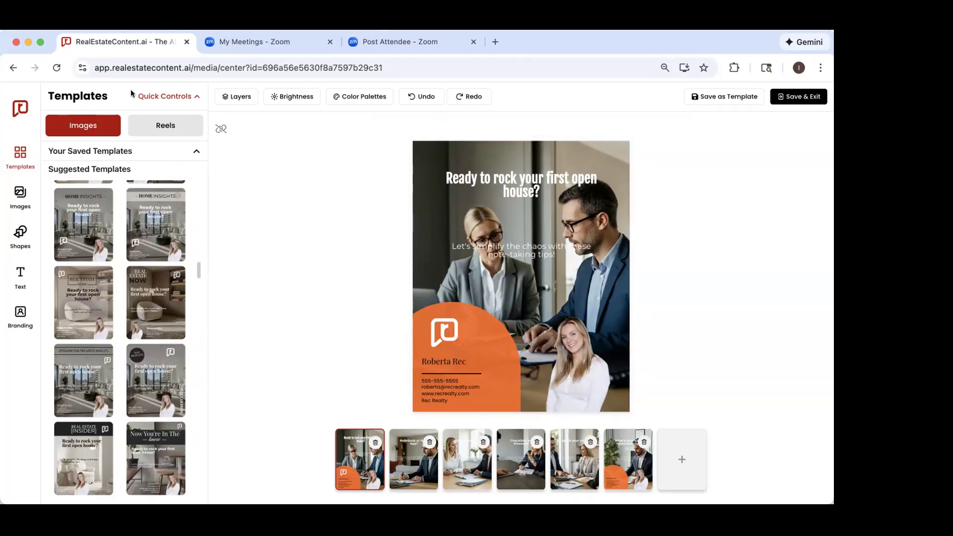
Step: Show the quick controls and apply the black, pink and purple quick color palette to the first slide
{"action": "left_click", "coordinate": [157, 97]}
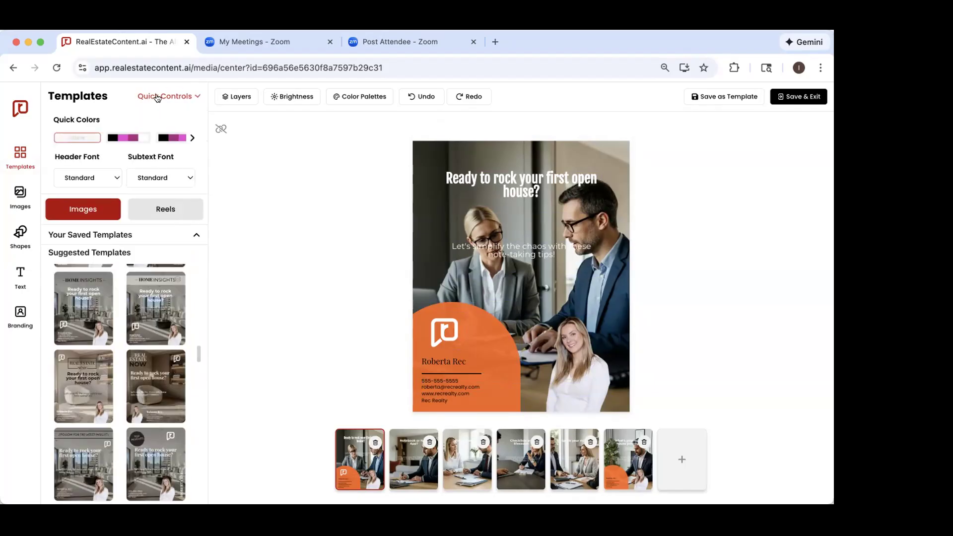
{"action": "scroll", "coordinate": [113, 143], "scroll_direction": "right", "scroll_amount": 2}
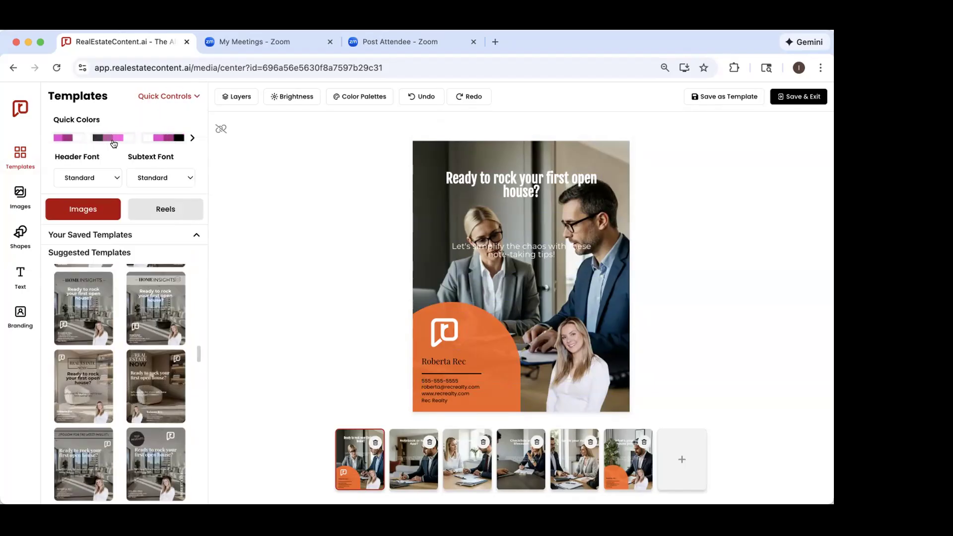
{"action": "scroll", "coordinate": [113, 143], "scroll_direction": "left", "scroll_amount": 3}
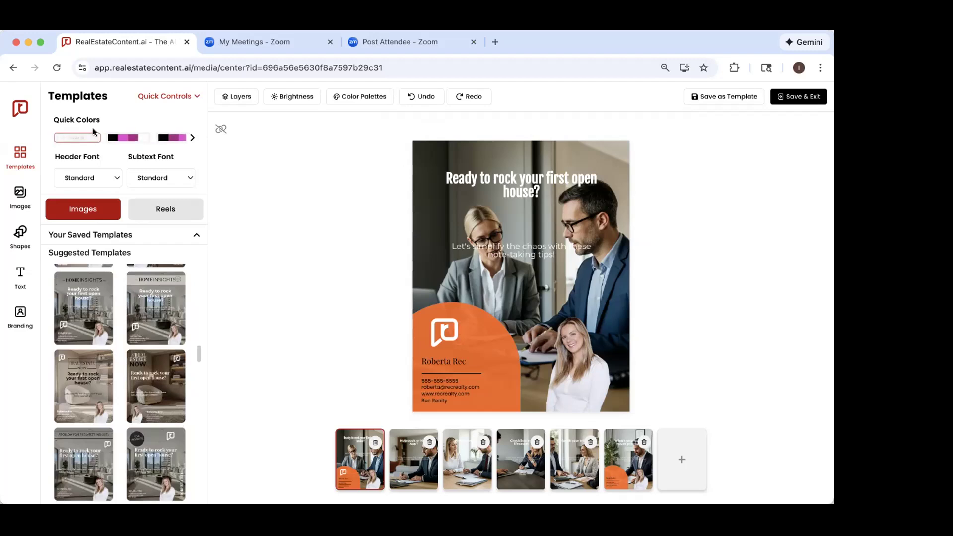
{"action": "left_click", "coordinate": [124, 137]}
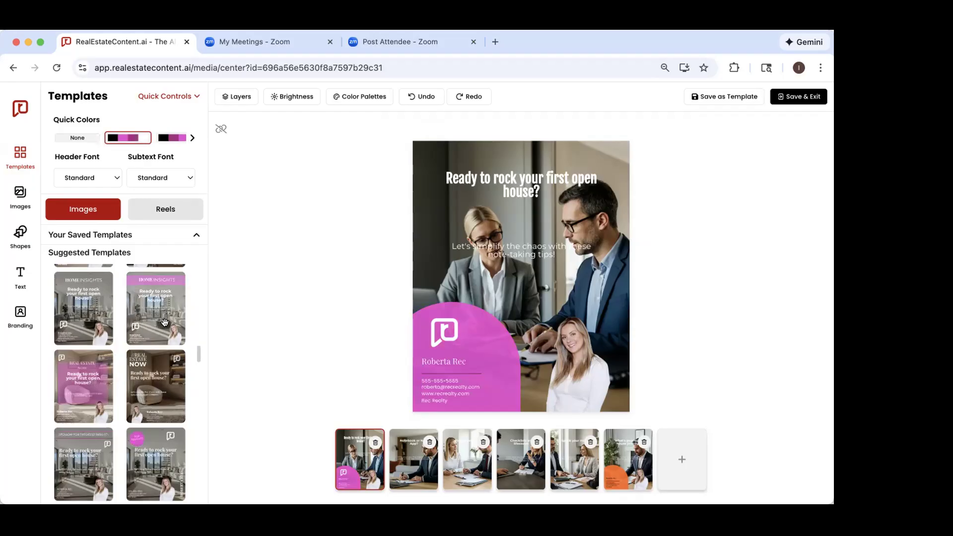
Step: Look through the suggested templates in the black, pink and purple palette
{"action": "scroll", "coordinate": [112, 360], "scroll_direction": "up", "scroll_amount": 10}
{"action": "scroll", "coordinate": [112, 360], "scroll_direction": "down", "scroll_amount": 4}
{"action": "scroll", "coordinate": [112, 360], "scroll_direction": "up", "scroll_amount": 4}
{"action": "scroll", "coordinate": [90, 330], "scroll_direction": "up", "scroll_amount": 5}
{"action": "scroll", "coordinate": [90, 353], "scroll_direction": "up", "scroll_amount": 5}
{"action": "scroll", "coordinate": [90, 353], "scroll_direction": "up", "scroll_amount": 2}
{"action": "scroll", "coordinate": [129, 378], "scroll_direction": "up", "scroll_amount": 3}
{"action": "scroll", "coordinate": [129, 379], "scroll_direction": "up", "scroll_amount": 2}
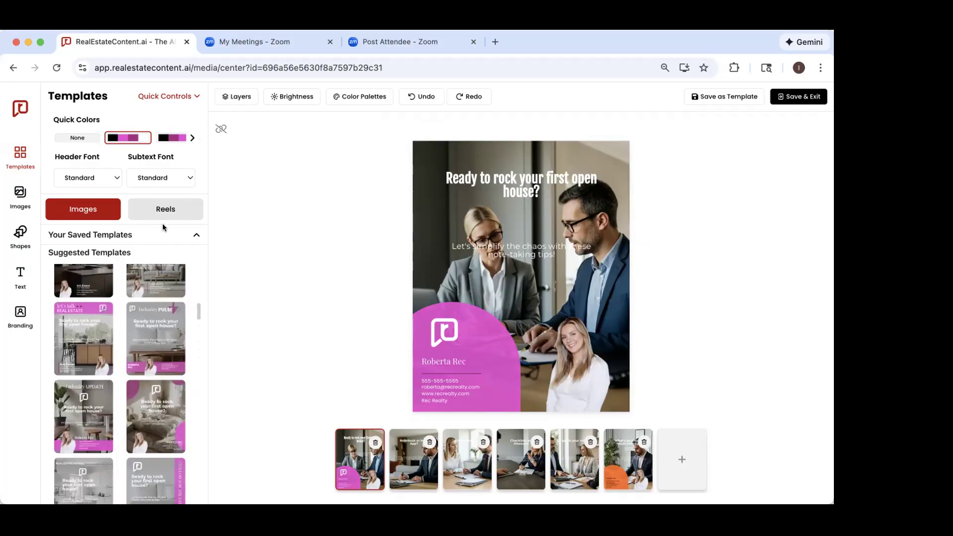
Step: Switch the quick colors to the black, purple and pink palette and apply the "catch the LATEST" template to the carousel
{"action": "left_click", "coordinate": [166, 138]}
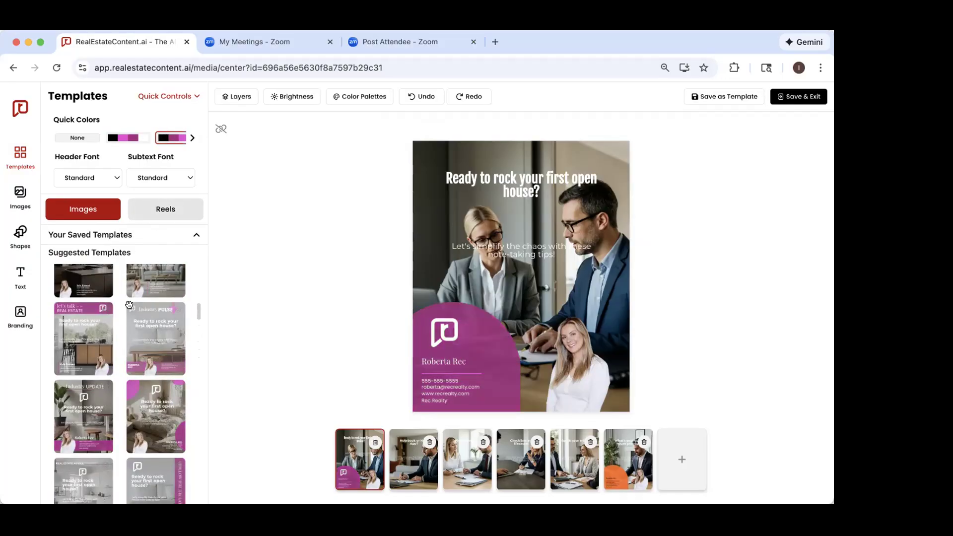
{"action": "scroll", "coordinate": [119, 339], "scroll_direction": "down", "scroll_amount": 2}
{"action": "scroll", "coordinate": [118, 337], "scroll_direction": "down", "scroll_amount": 5}
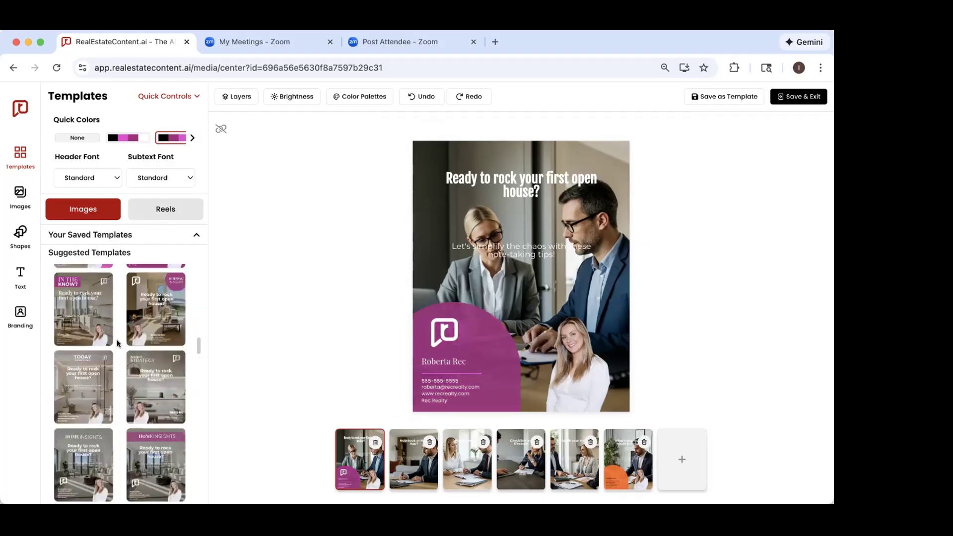
{"action": "scroll", "coordinate": [117, 339], "scroll_direction": "down", "scroll_amount": 5}
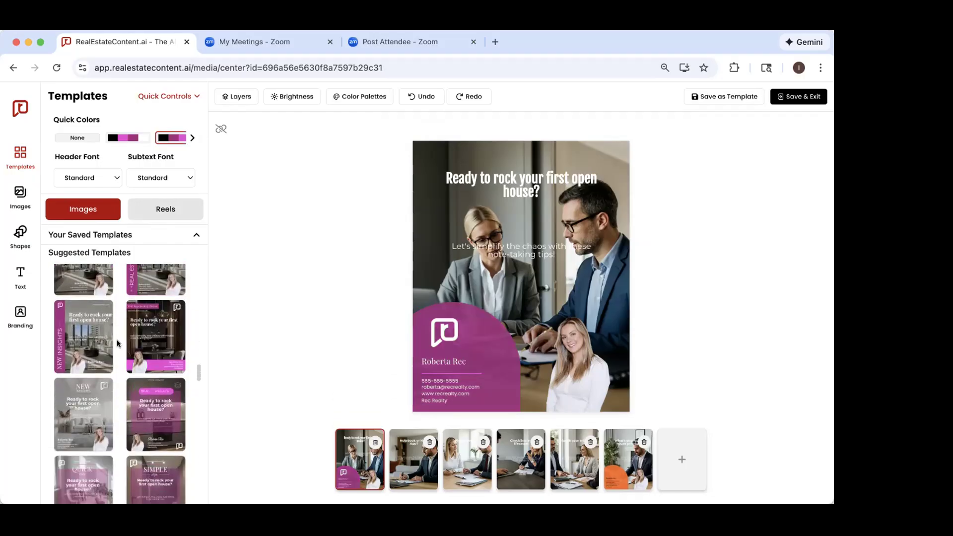
{"action": "scroll", "coordinate": [110, 399], "scroll_direction": "down", "scroll_amount": 5}
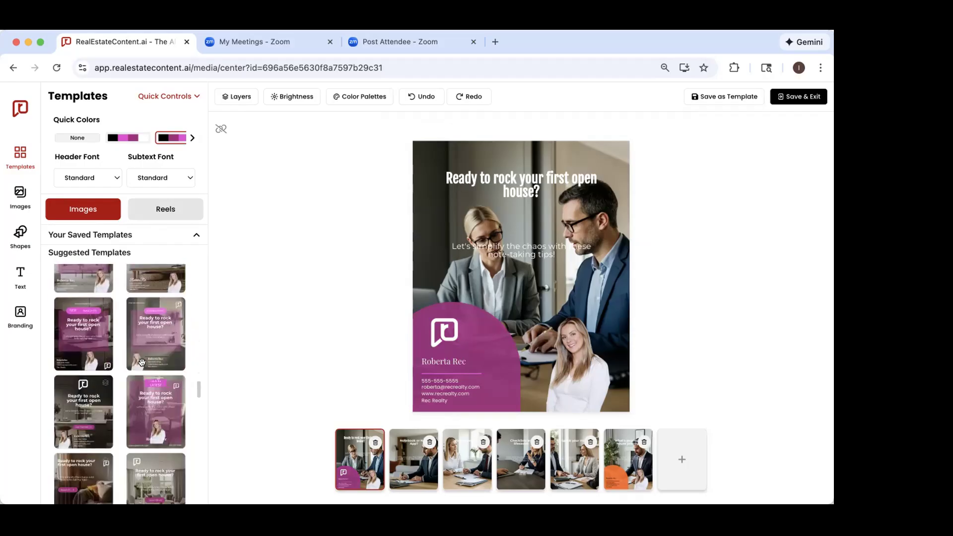
{"action": "left_click", "coordinate": [147, 379]}
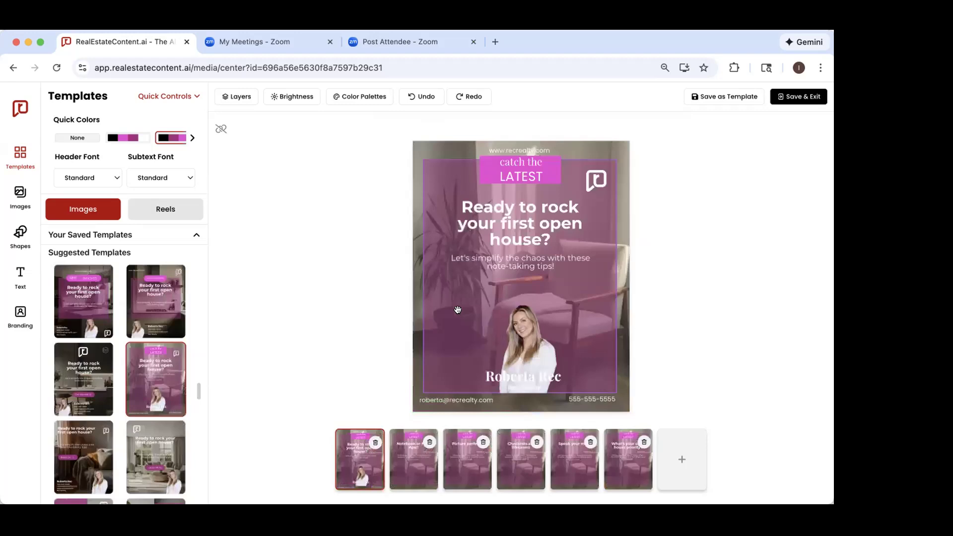
Step: View the further quick color palettes and the fonts offered for the header and the subtext
{"action": "left_click", "coordinate": [193, 137]}
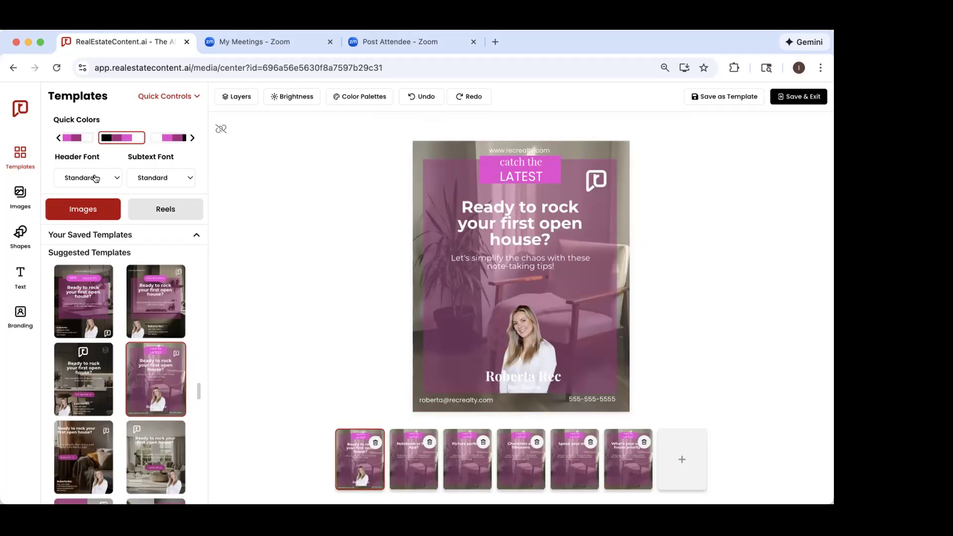
{"action": "left_click", "coordinate": [96, 179]}
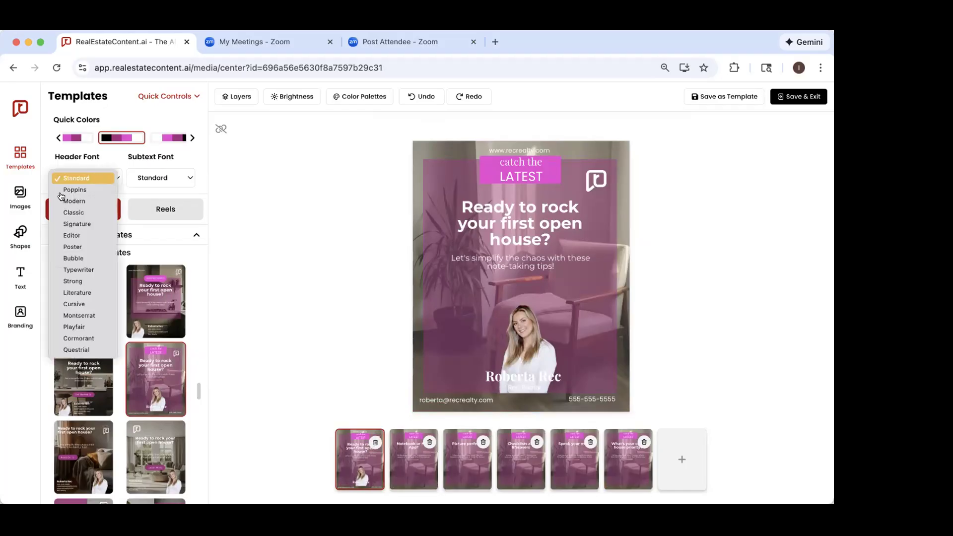
{"action": "left_click", "coordinate": [178, 174]}
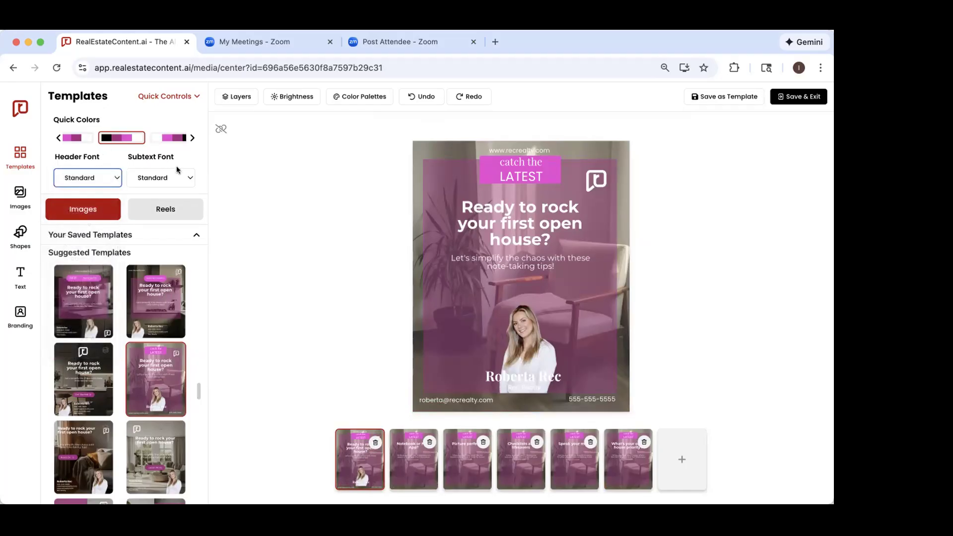
{"action": "left_click", "coordinate": [178, 175]}
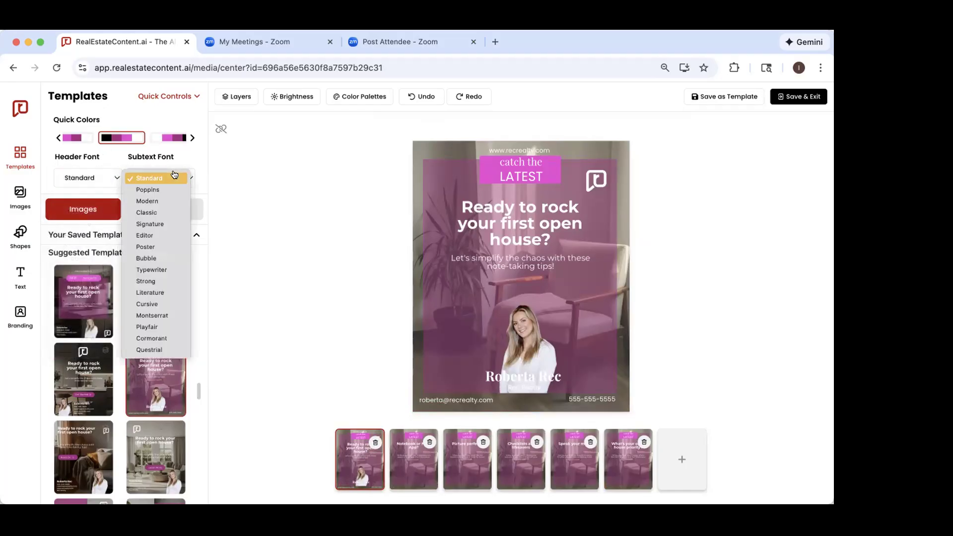
{"action": "left_click", "coordinate": [101, 179]}
{"action": "left_click", "coordinate": [101, 179]}
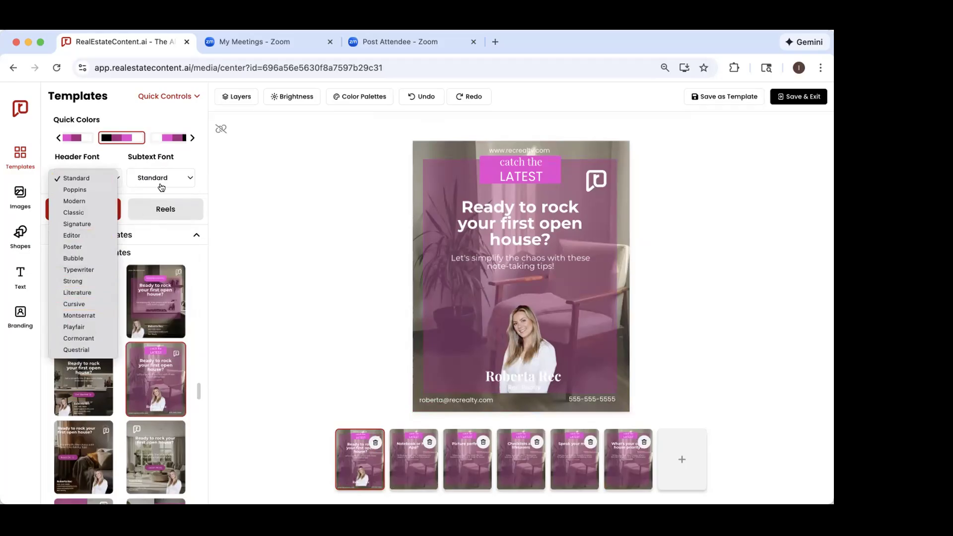
{"action": "left_click", "coordinate": [192, 158]}
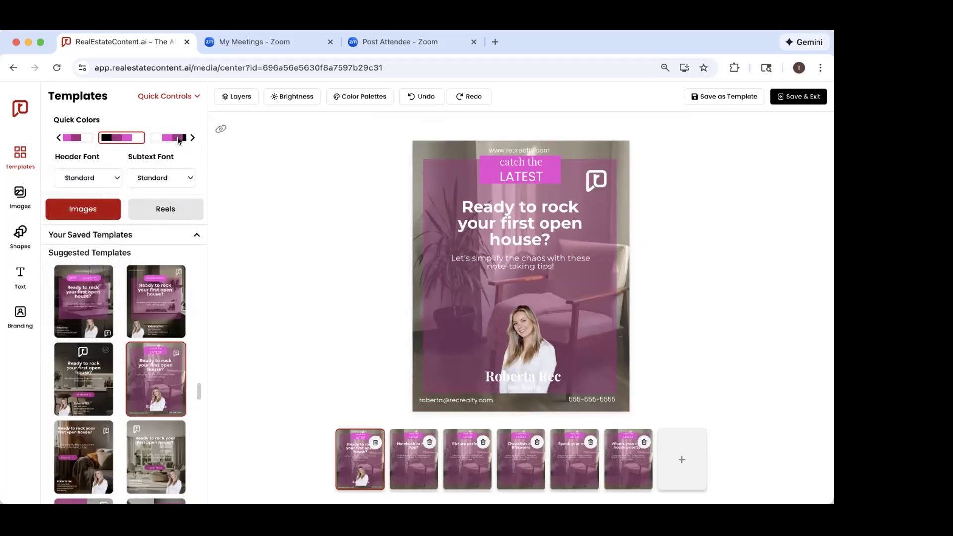
Step: Set both the header font and the subtext font to Poster and look over the restyled suggested templates
{"action": "left_click", "coordinate": [103, 179]}
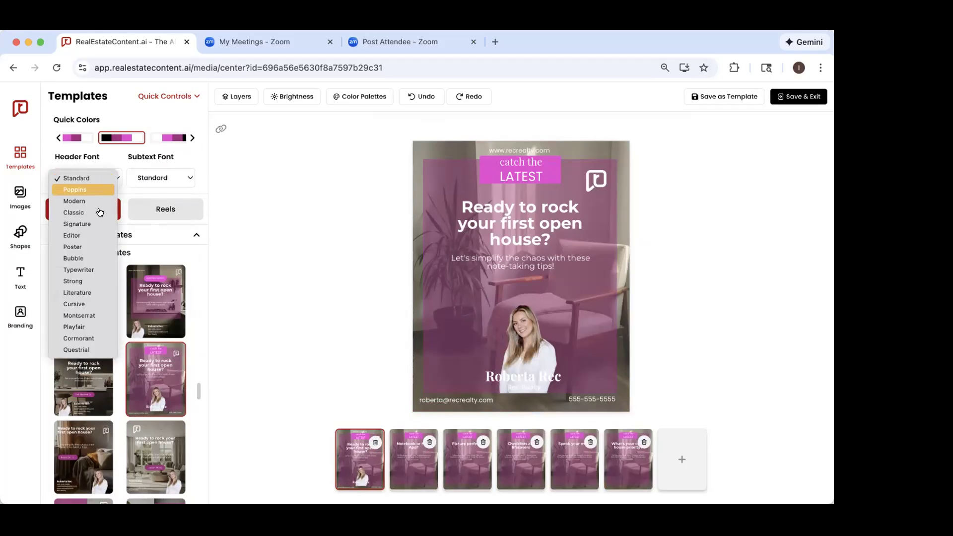
{"action": "left_click", "coordinate": [79, 246]}
{"action": "left_click", "coordinate": [162, 179]}
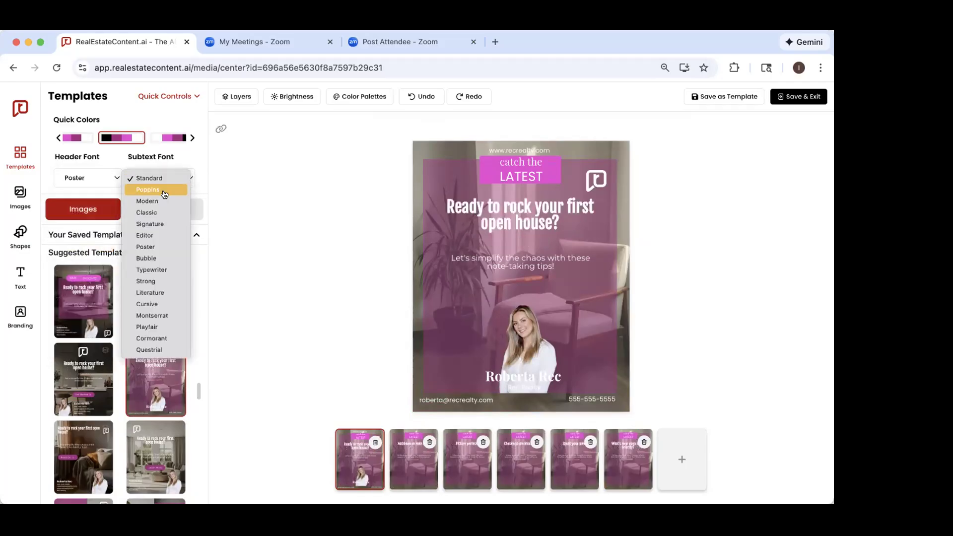
{"action": "left_click", "coordinate": [154, 249]}
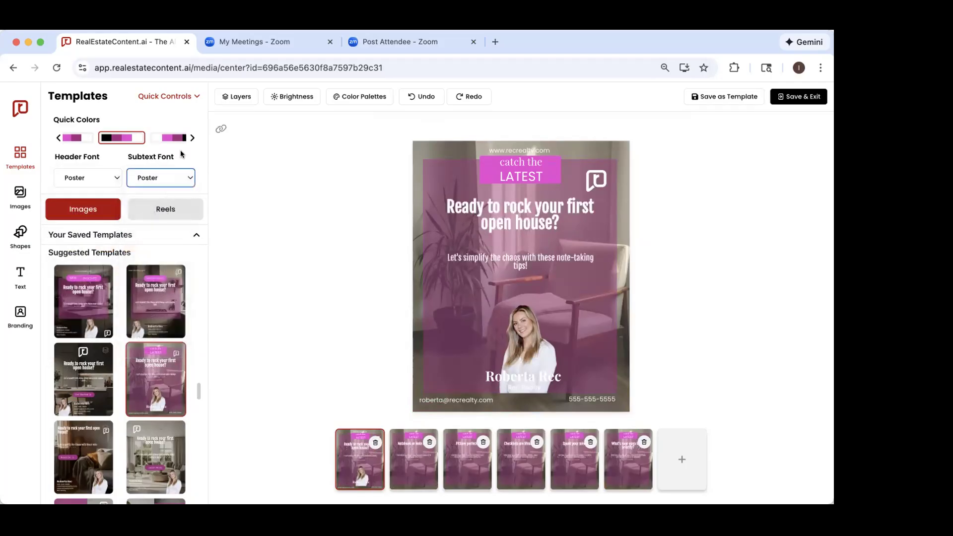
{"action": "scroll", "coordinate": [124, 387], "scroll_direction": "down", "scroll_amount": 3}
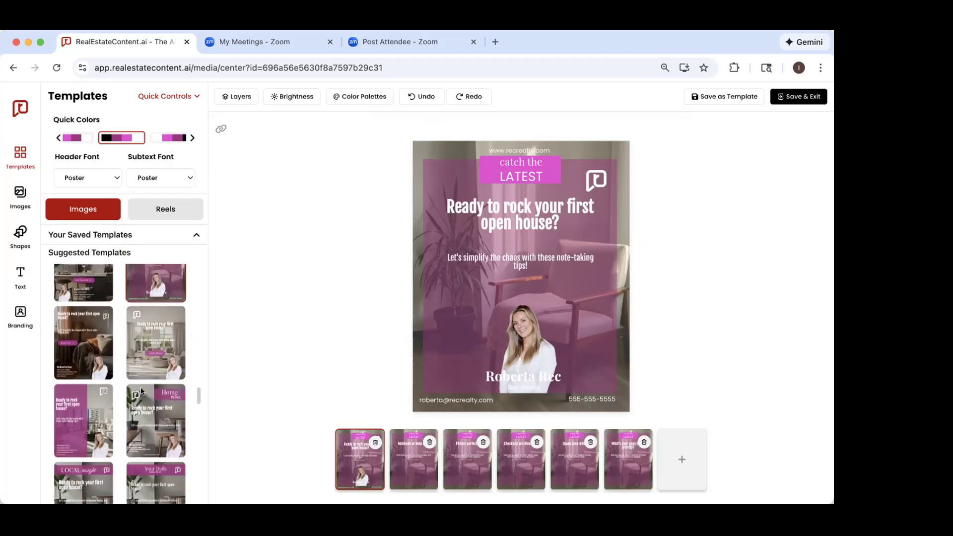
{"action": "scroll", "coordinate": [114, 418], "scroll_direction": "down", "scroll_amount": 2}
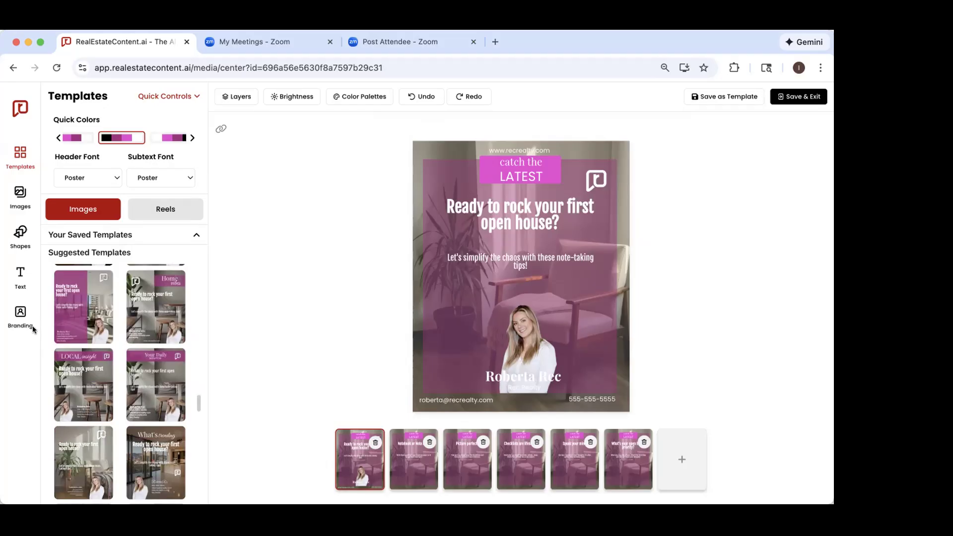
Step: Try the reel template with toy houses on coin stacks in place of the carousel
{"action": "scroll", "coordinate": [100, 347], "scroll_direction": "down", "scroll_amount": 3}
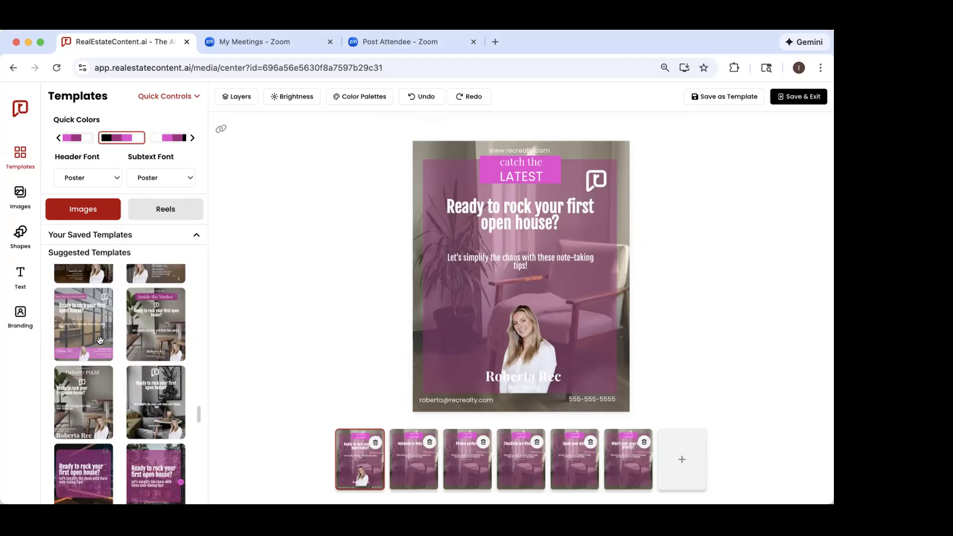
{"action": "left_click", "coordinate": [175, 214]}
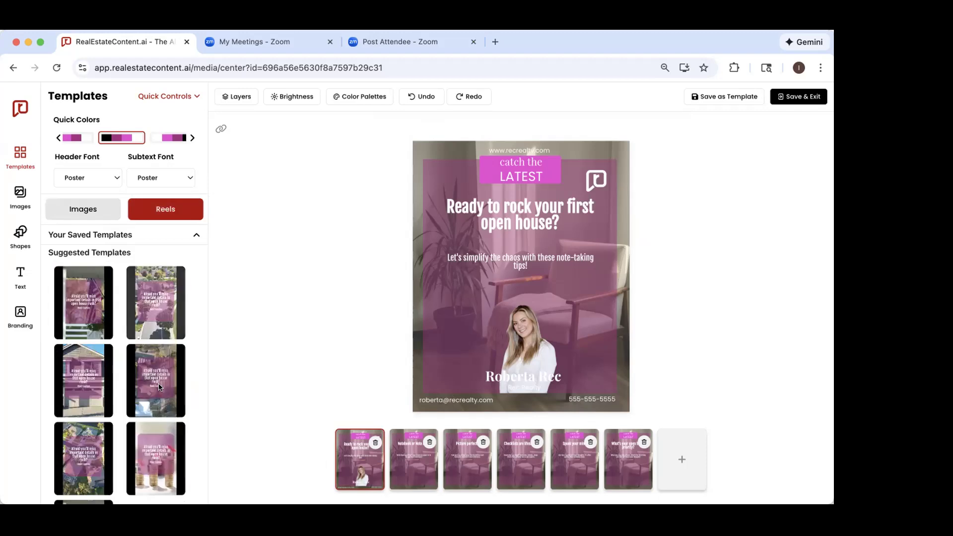
{"action": "left_click", "coordinate": [146, 446]}
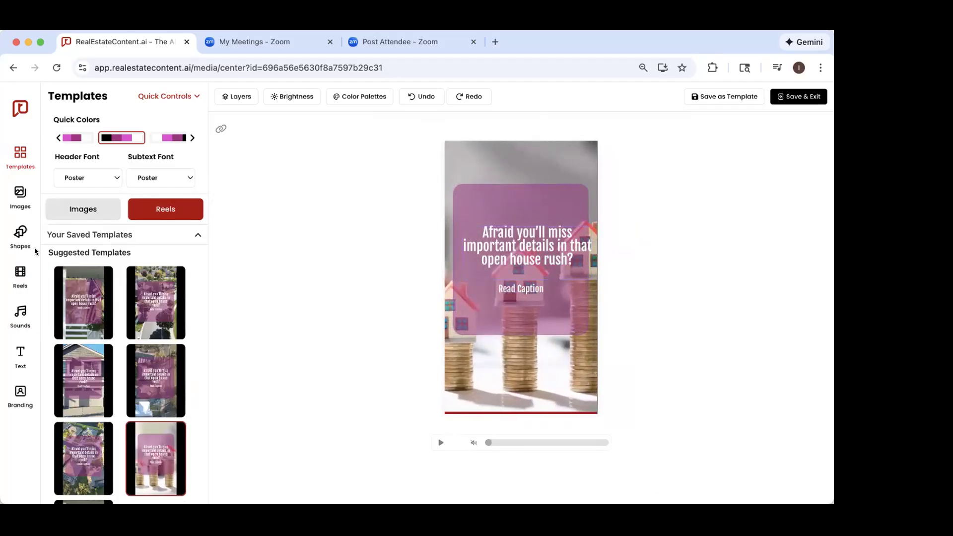
Step: Look through the stock reel clips and replace the reel's background with the bright living room clip
{"action": "left_click", "coordinate": [15, 274]}
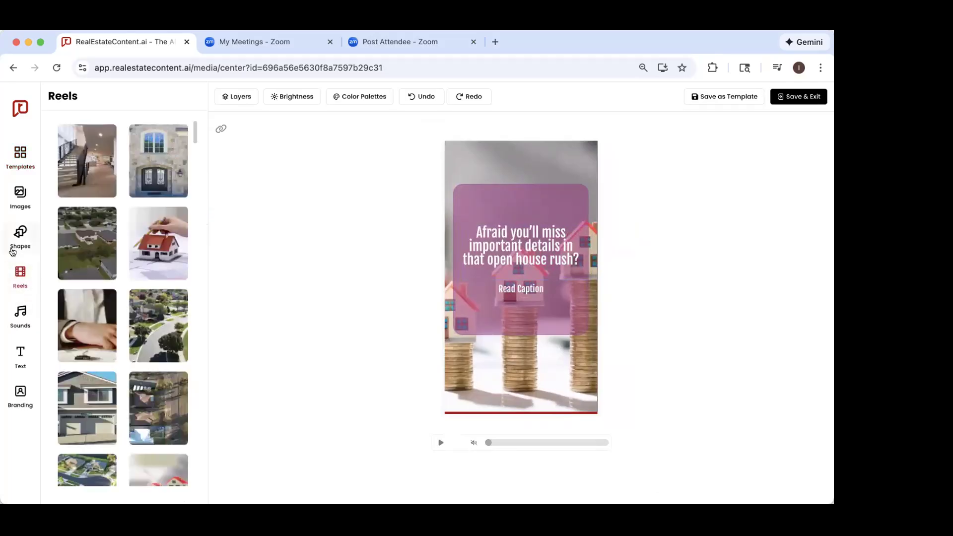
{"action": "scroll", "coordinate": [139, 220], "scroll_direction": "down", "scroll_amount": 15}
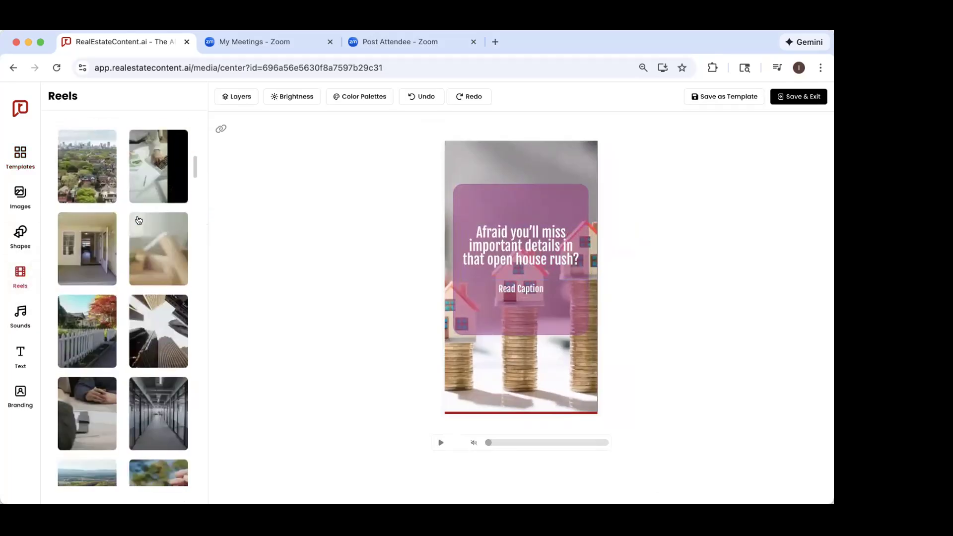
{"action": "scroll", "coordinate": [138, 220], "scroll_direction": "down", "scroll_amount": 15}
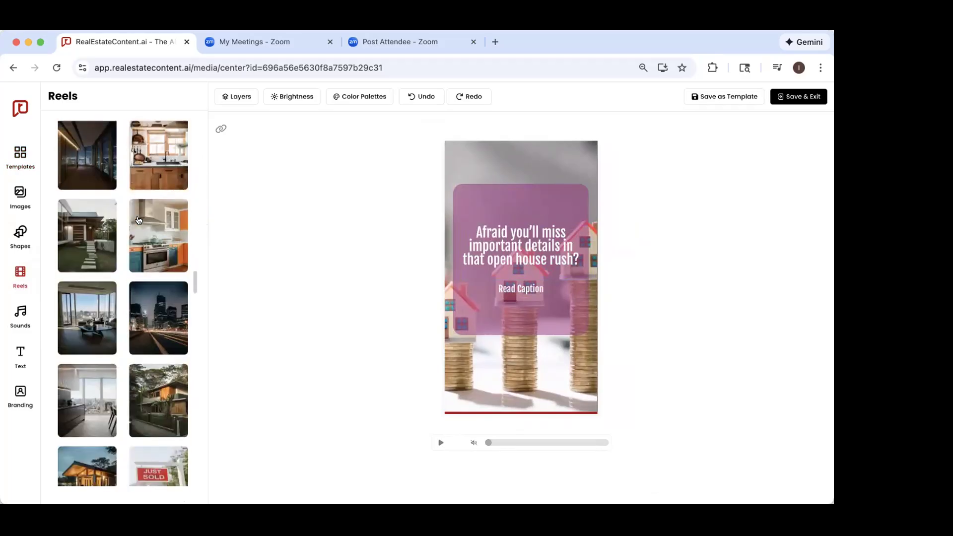
{"action": "scroll", "coordinate": [139, 220], "scroll_direction": "down", "scroll_amount": 15}
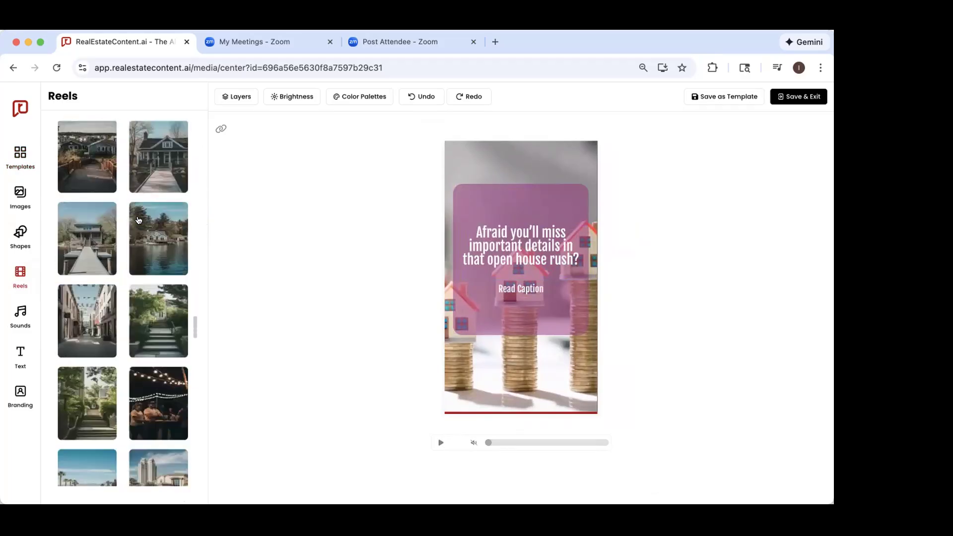
{"action": "scroll", "coordinate": [139, 221], "scroll_direction": "down", "scroll_amount": 5}
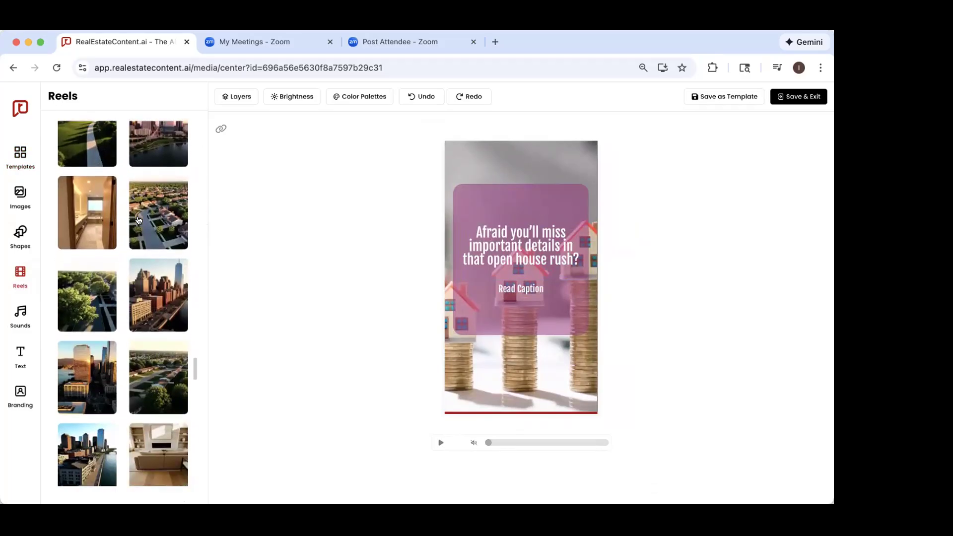
{"action": "scroll", "coordinate": [139, 220], "scroll_direction": "down", "scroll_amount": 3}
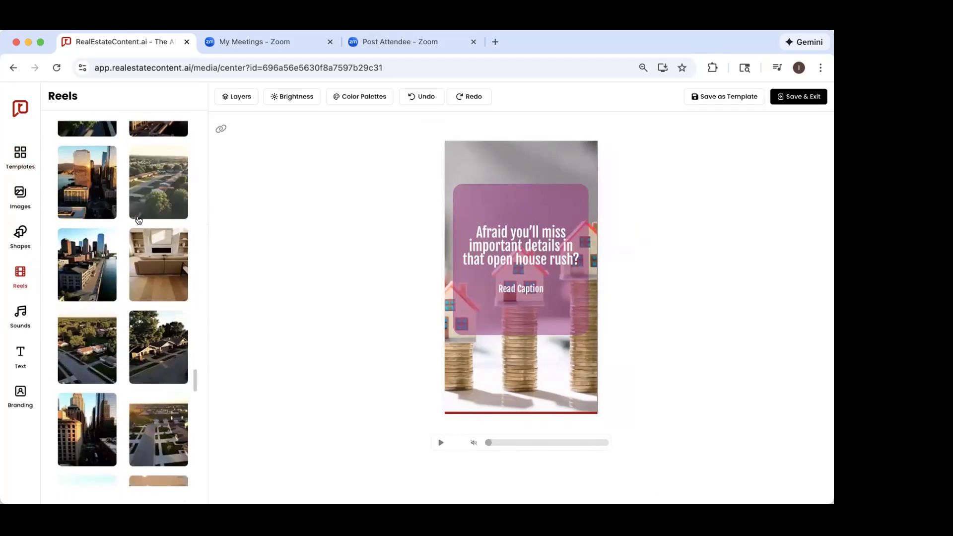
{"action": "scroll", "coordinate": [139, 221], "scroll_direction": "down", "scroll_amount": 8}
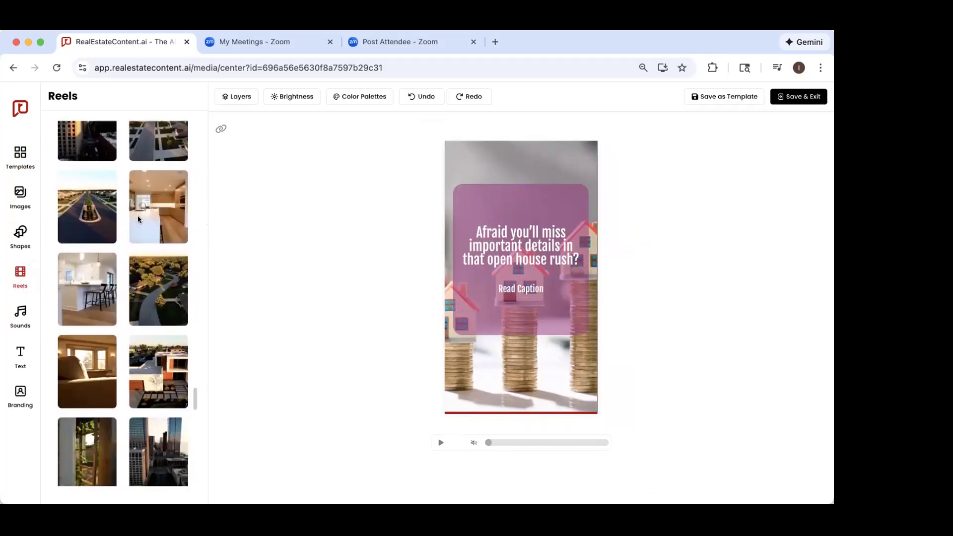
{"action": "scroll", "coordinate": [139, 220], "scroll_direction": "down", "scroll_amount": 10}
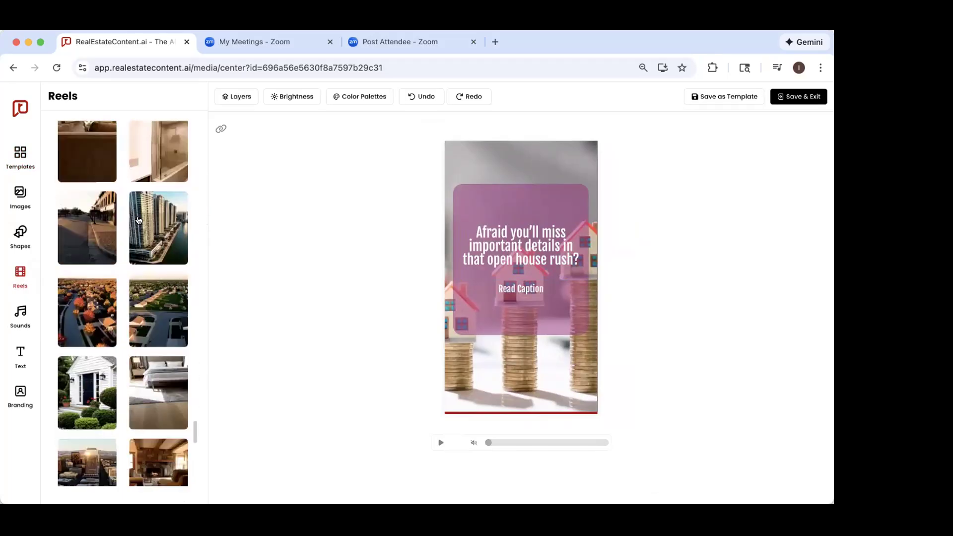
{"action": "scroll", "coordinate": [139, 220], "scroll_direction": "down", "scroll_amount": 4}
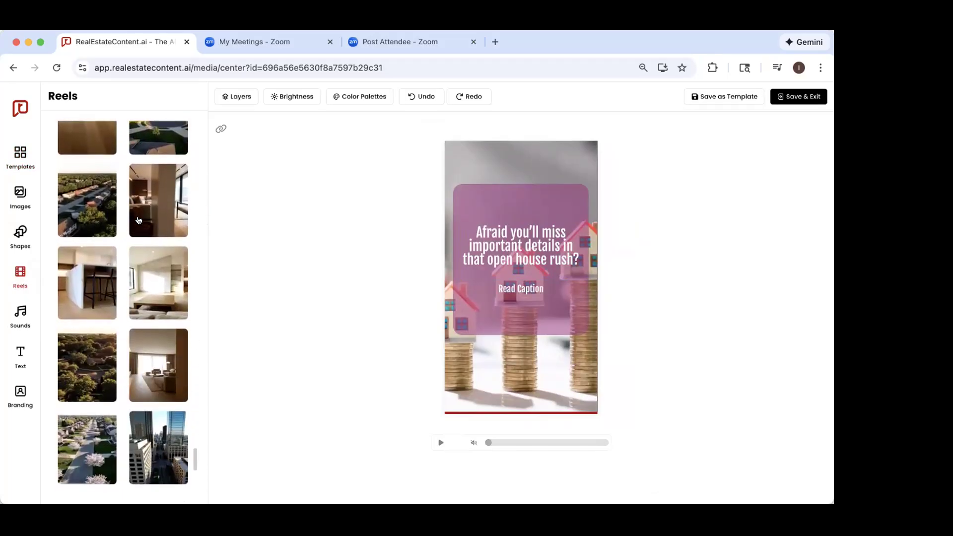
{"action": "left_click", "coordinate": [141, 295]}
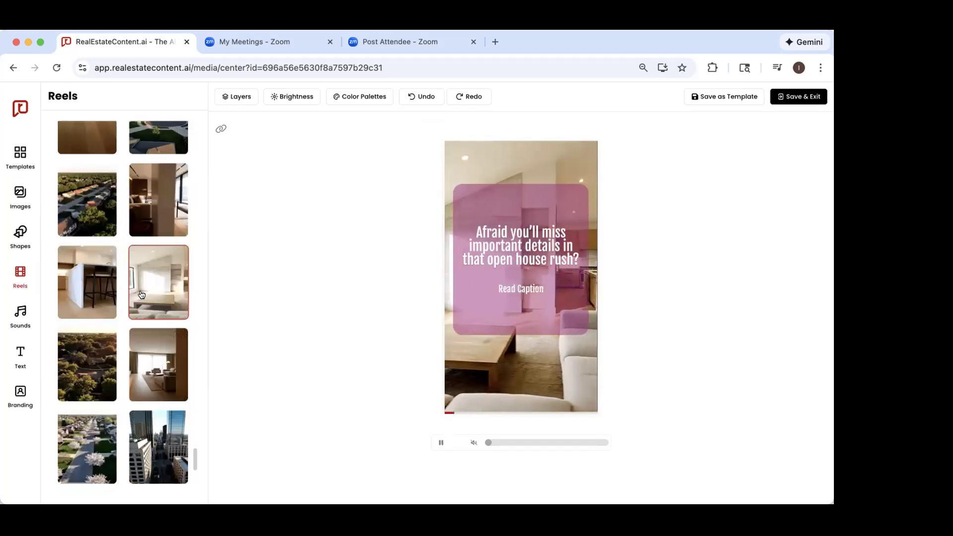
Step: Undo the reel's background clip and the reel template to return to the carousel
{"action": "scroll", "coordinate": [141, 295], "scroll_direction": "down", "scroll_amount": 5}
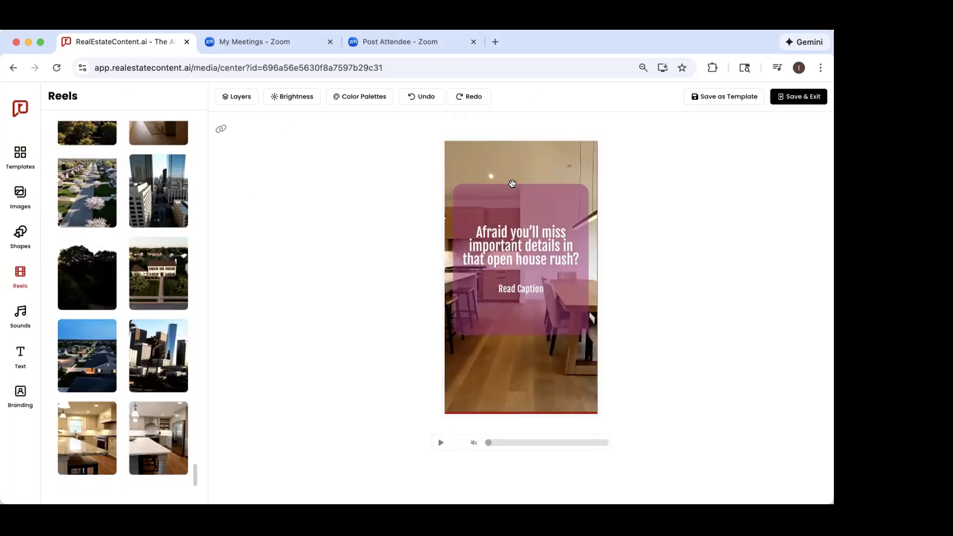
{"action": "left_click", "coordinate": [411, 96]}
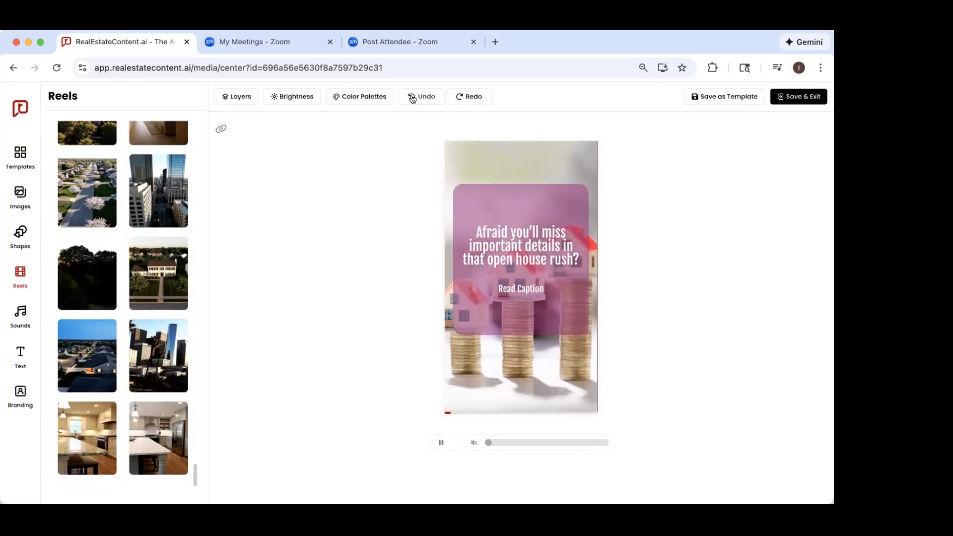
{"action": "left_click", "coordinate": [412, 97]}
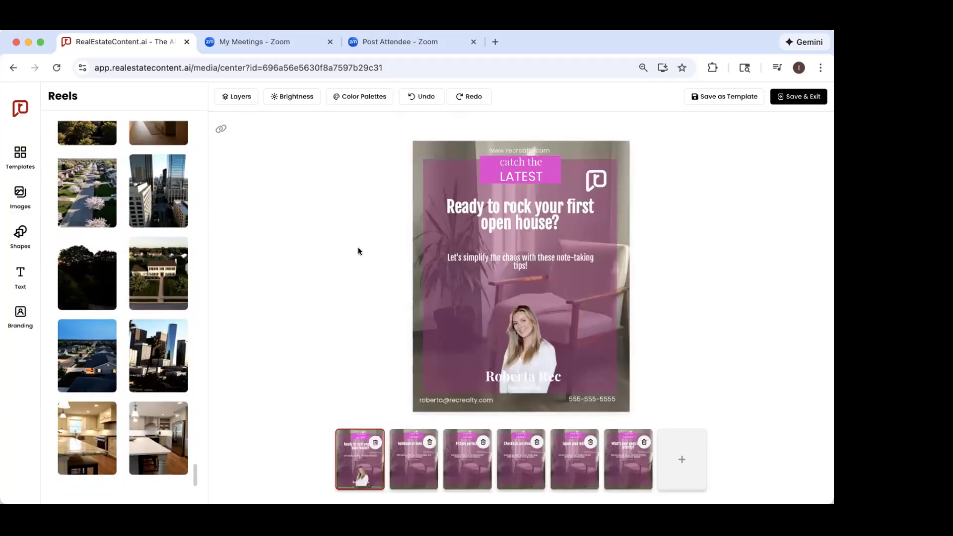
Step: Apply the suggested image template with the gray sofa background and centered logo to the carousel
{"action": "left_click", "coordinate": [20, 154]}
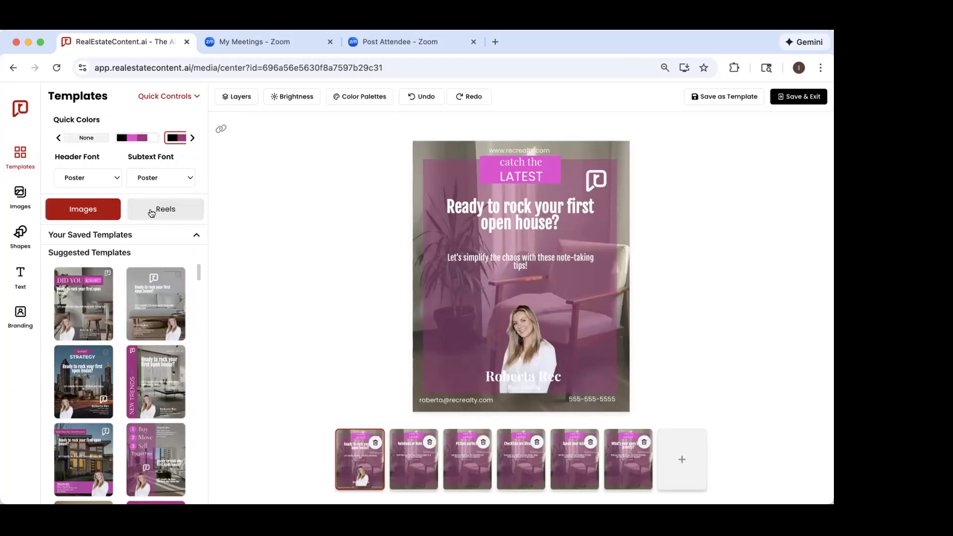
{"action": "left_click", "coordinate": [137, 313]}
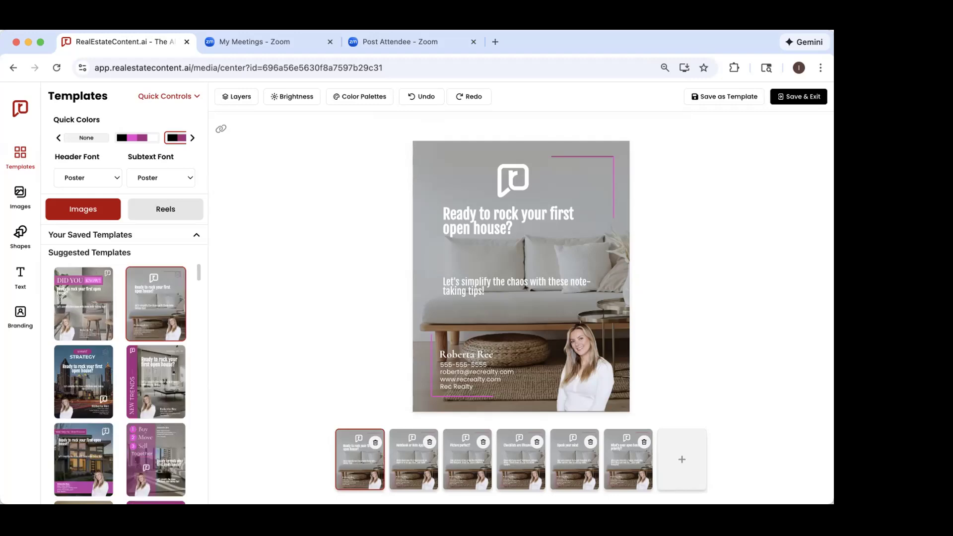
Step: Look through the stock images offered under Discover More and open their search and filter options
{"action": "left_click", "coordinate": [20, 194]}
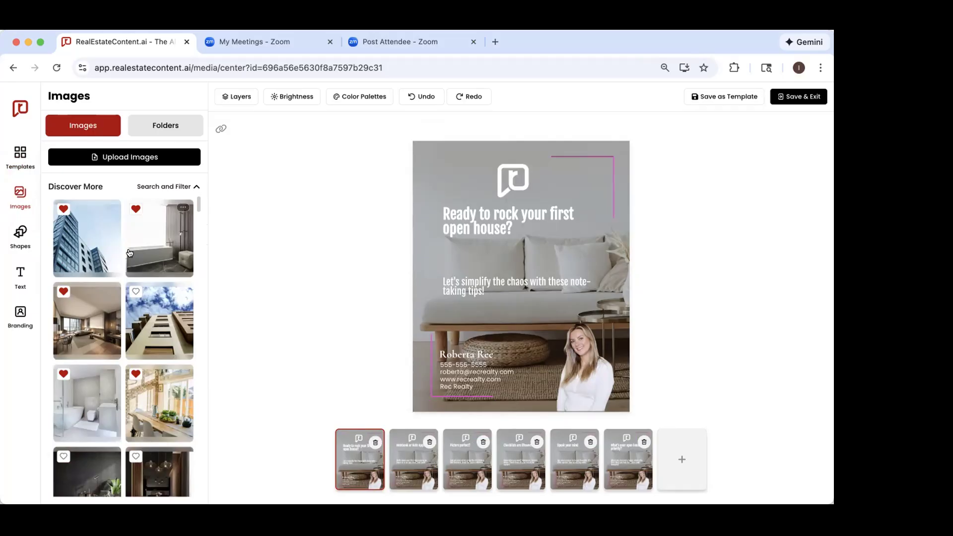
{"action": "scroll", "coordinate": [191, 368], "scroll_direction": "down", "scroll_amount": 12}
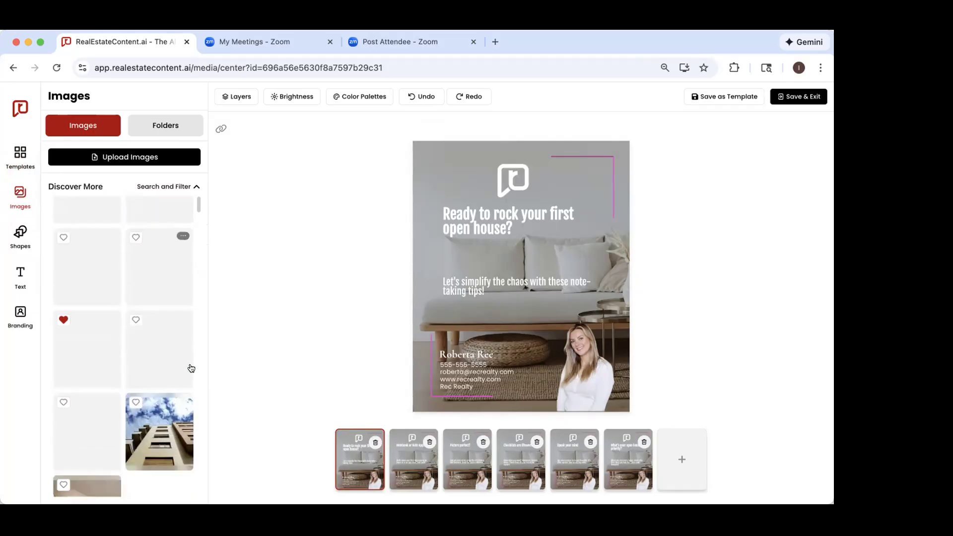
{"action": "scroll", "coordinate": [192, 368], "scroll_direction": "down", "scroll_amount": 2}
{"action": "scroll", "coordinate": [168, 356], "scroll_direction": "down", "scroll_amount": 6}
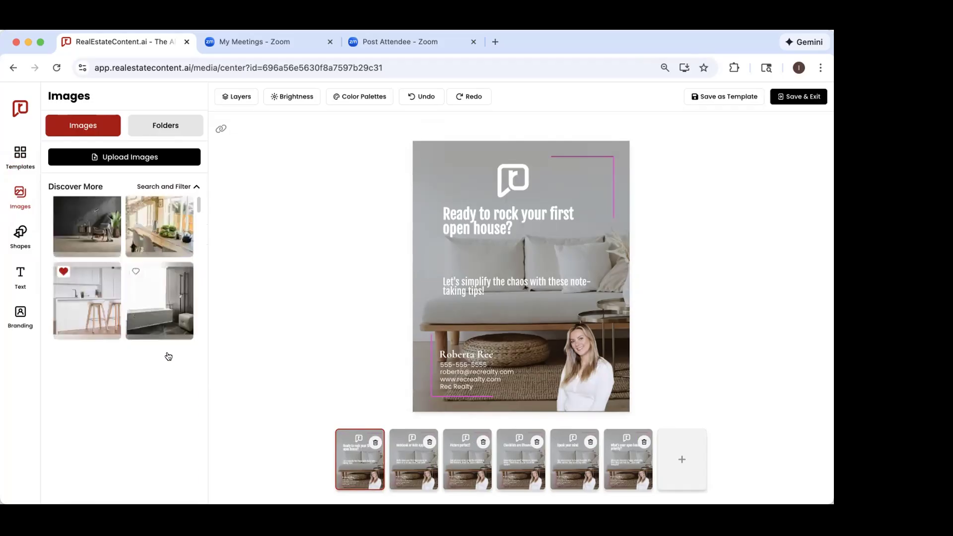
{"action": "scroll", "coordinate": [168, 356], "scroll_direction": "down", "scroll_amount": 3}
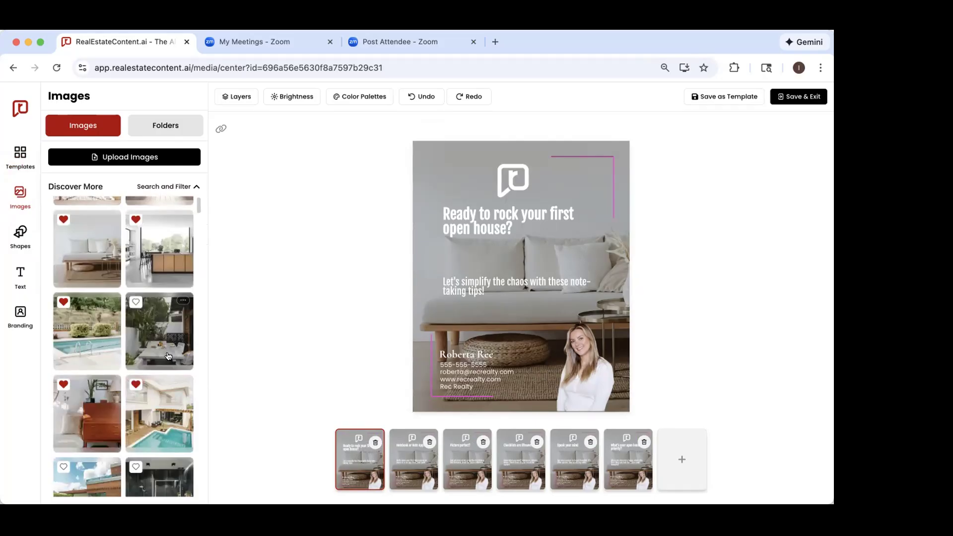
{"action": "scroll", "coordinate": [169, 356], "scroll_direction": "down", "scroll_amount": 5}
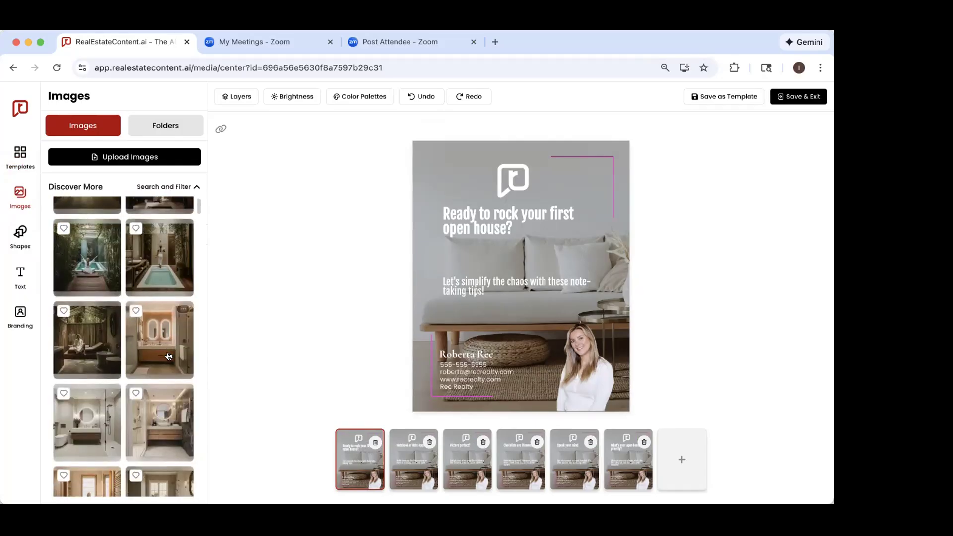
{"action": "scroll", "coordinate": [168, 356], "scroll_direction": "down", "scroll_amount": 2}
{"action": "left_click", "coordinate": [157, 187]}
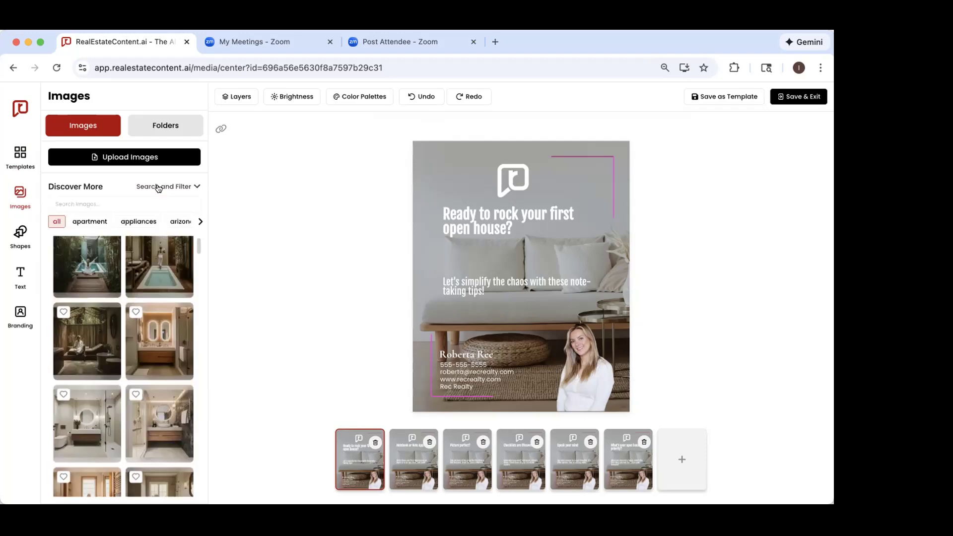
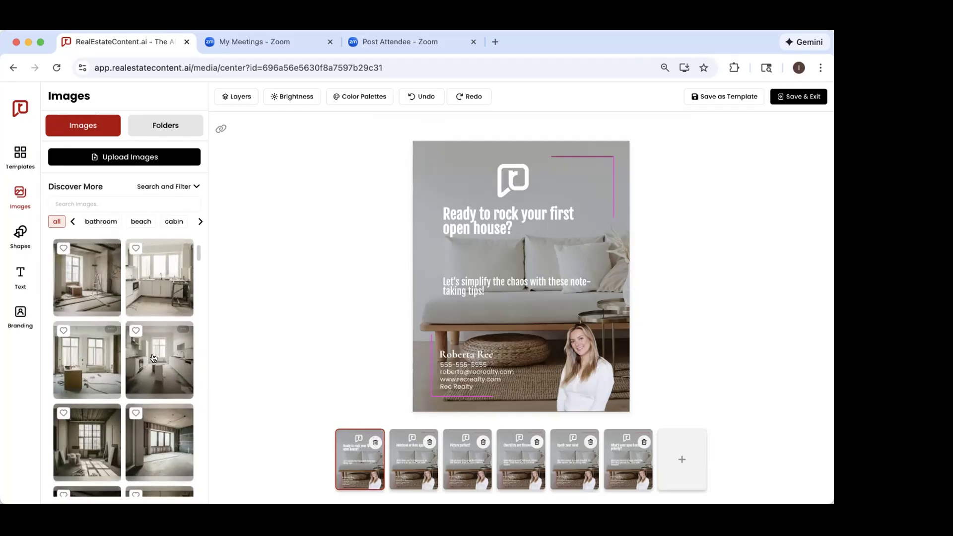
Step: Try adding the unfinished room photo with the wide window to the slides as a picture, and undo it
{"action": "scroll", "coordinate": [153, 359], "scroll_direction": "down", "scroll_amount": 2}
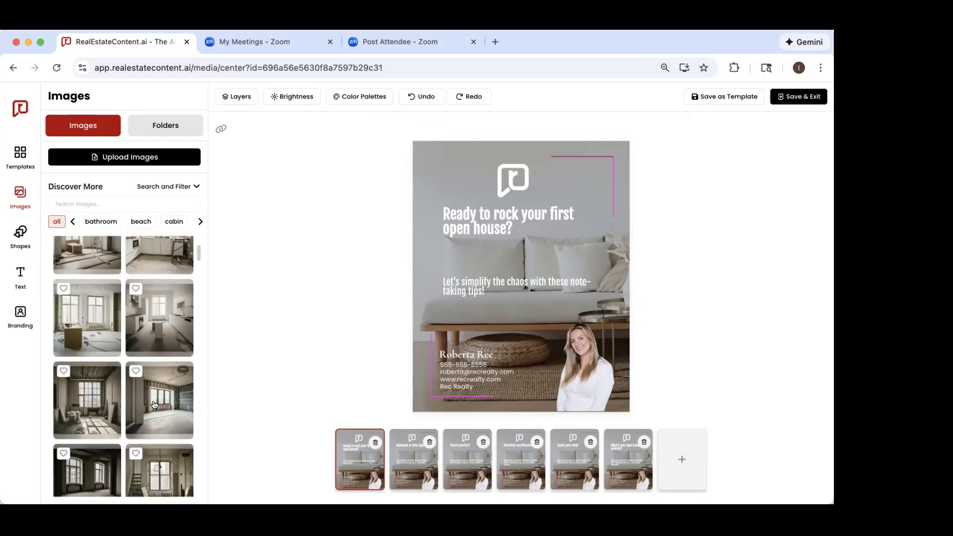
{"action": "scroll", "coordinate": [154, 405], "scroll_direction": "down", "scroll_amount": 4}
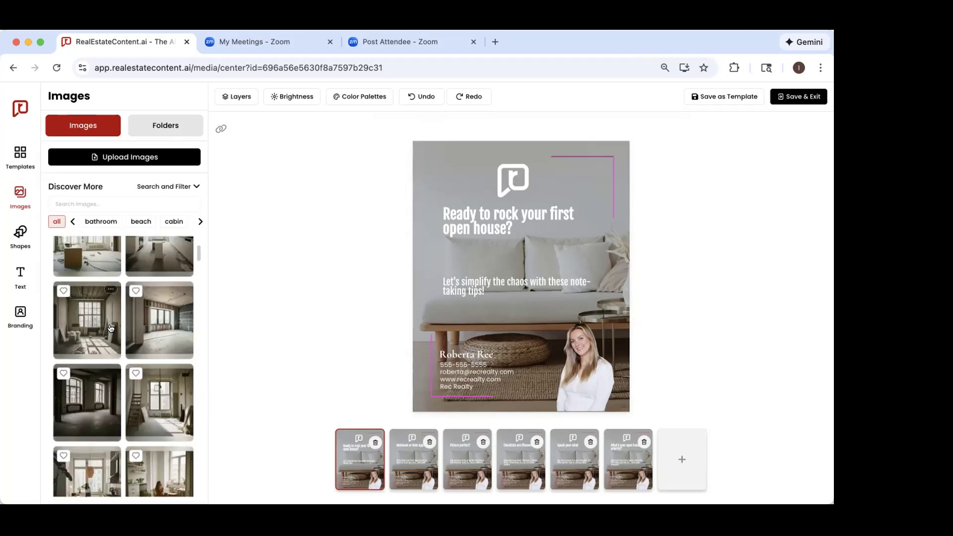
{"action": "scroll", "coordinate": [110, 328], "scroll_direction": "up", "scroll_amount": 2}
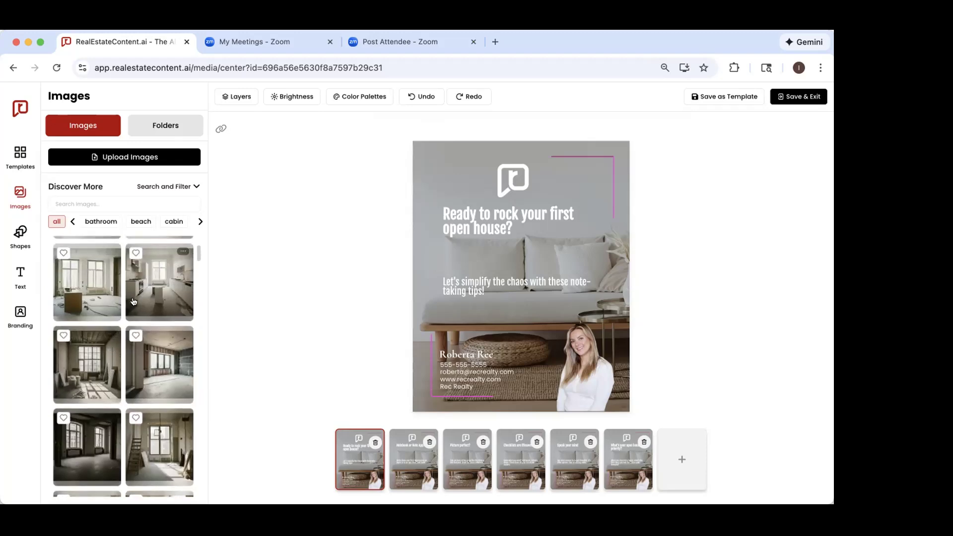
{"action": "scroll", "coordinate": [138, 322], "scroll_direction": "down", "scroll_amount": 3}
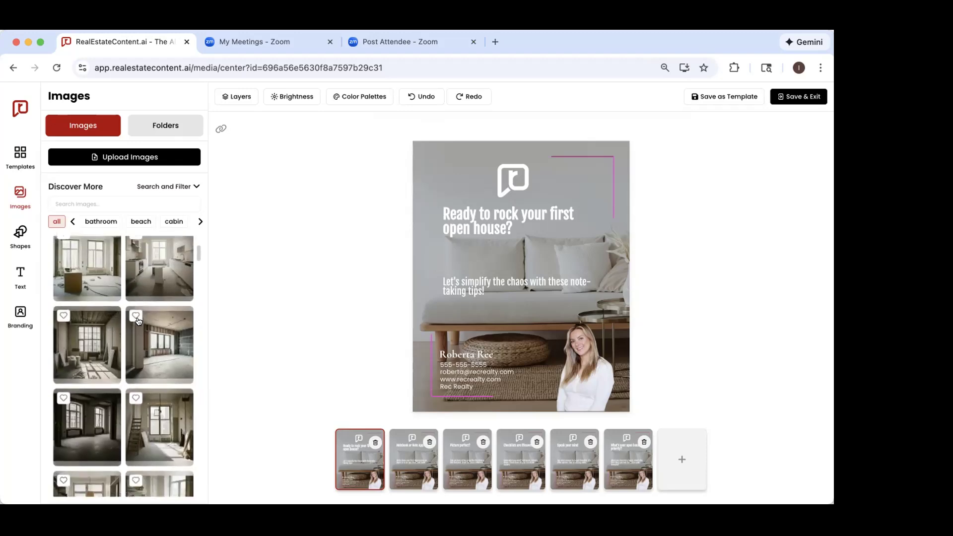
{"action": "scroll", "coordinate": [128, 356], "scroll_direction": "up", "scroll_amount": 3}
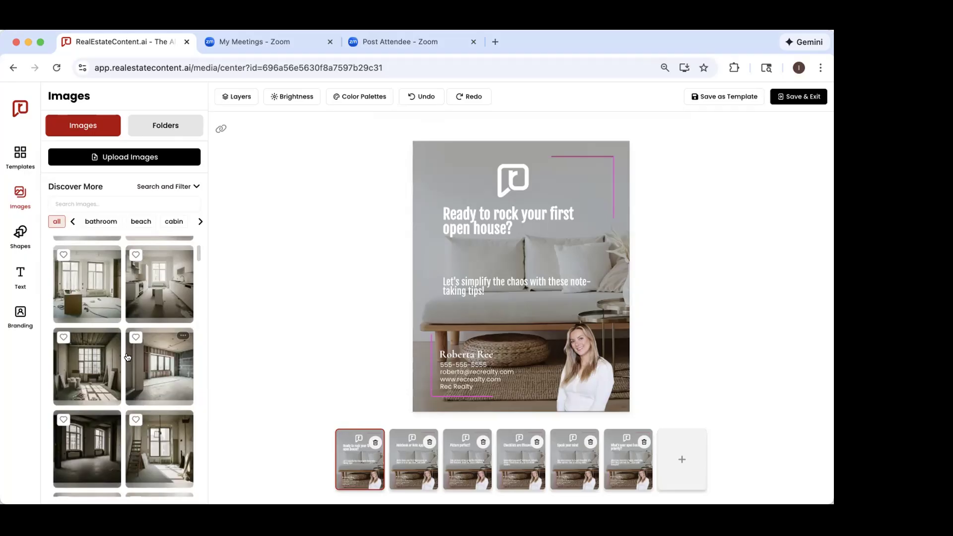
{"action": "left_click", "coordinate": [158, 375]}
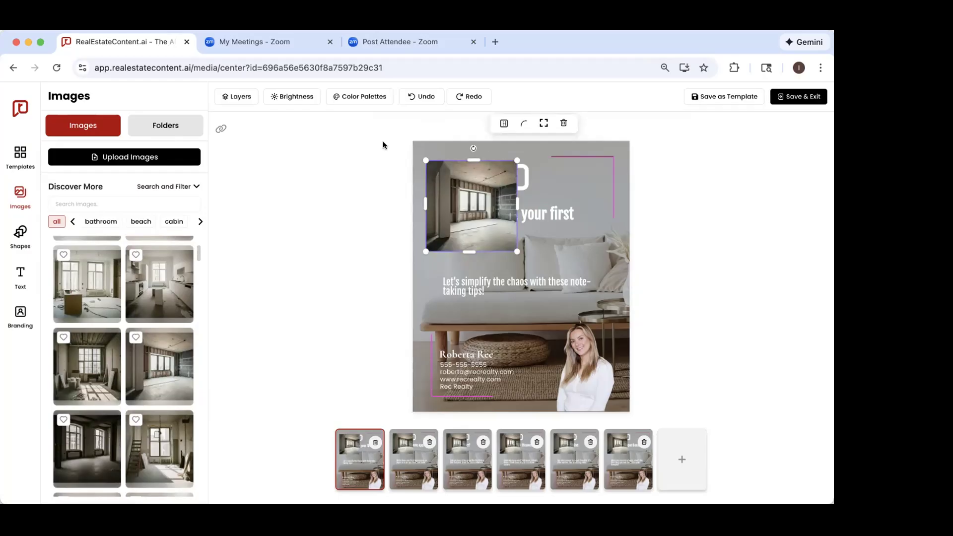
{"action": "left_click", "coordinate": [416, 98]}
{"action": "left_click", "coordinate": [417, 98]}
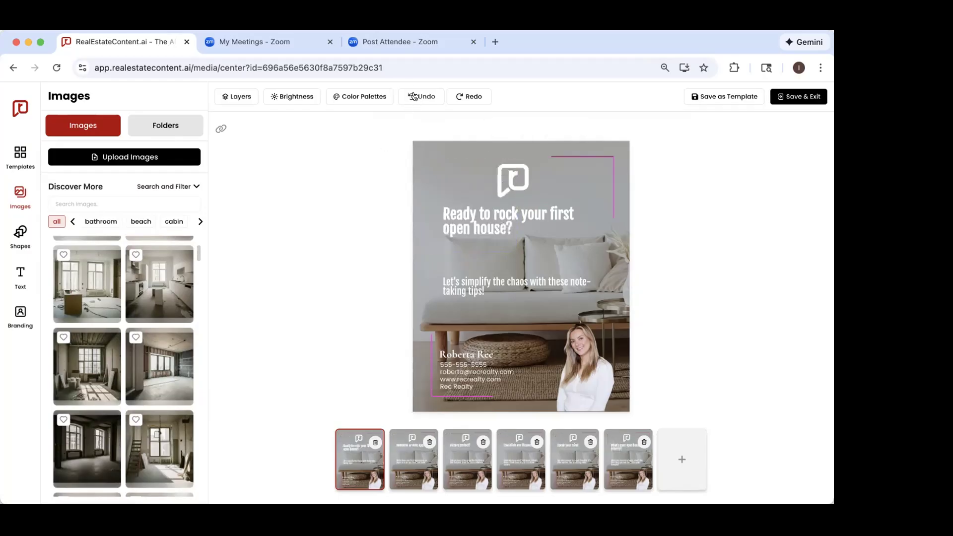
Step: Set the unfinished white kitchen photo as the background of all slides
{"action": "left_click", "coordinate": [180, 249]}
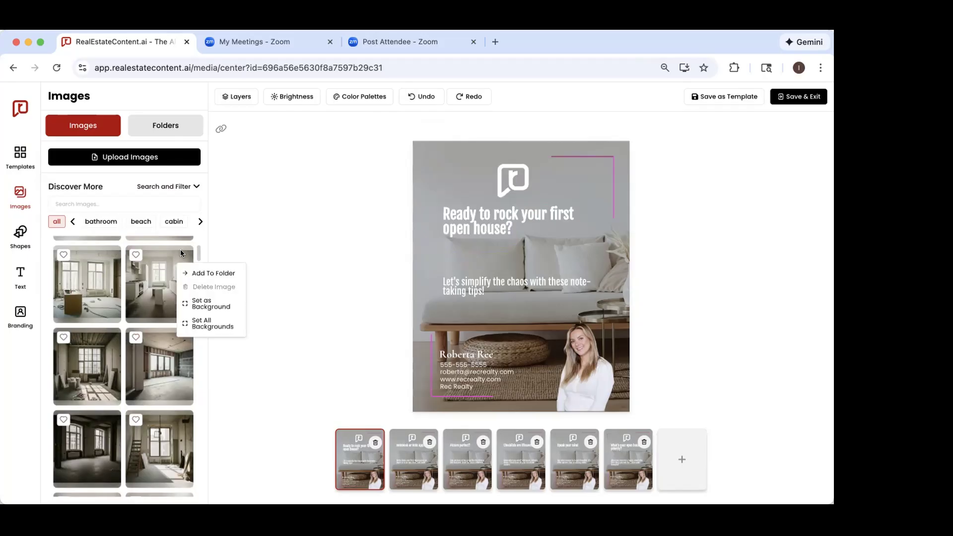
{"action": "left_click", "coordinate": [205, 325]}
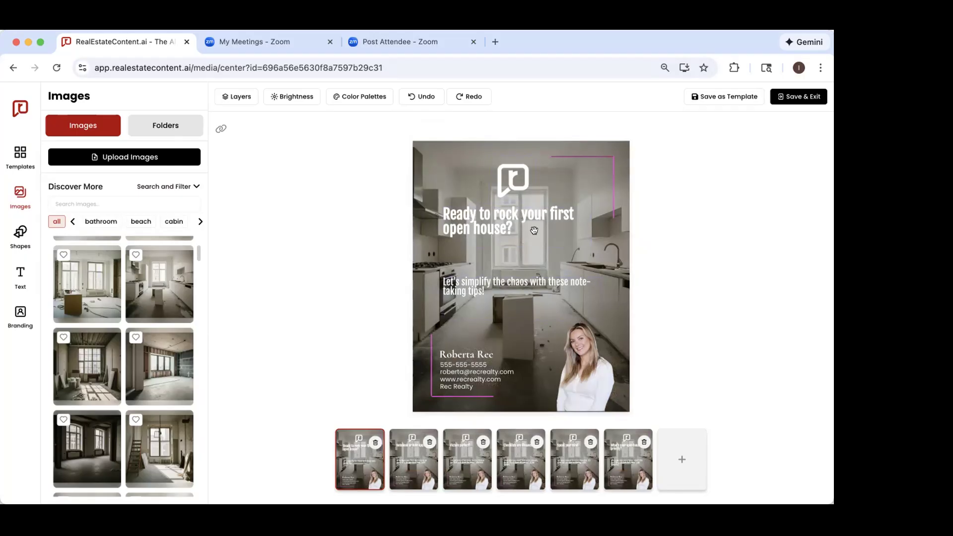
Step: Give the second slide the cluttered renovation room background and the third slide the dark empty room with arched windows
{"action": "left_click", "coordinate": [402, 464]}
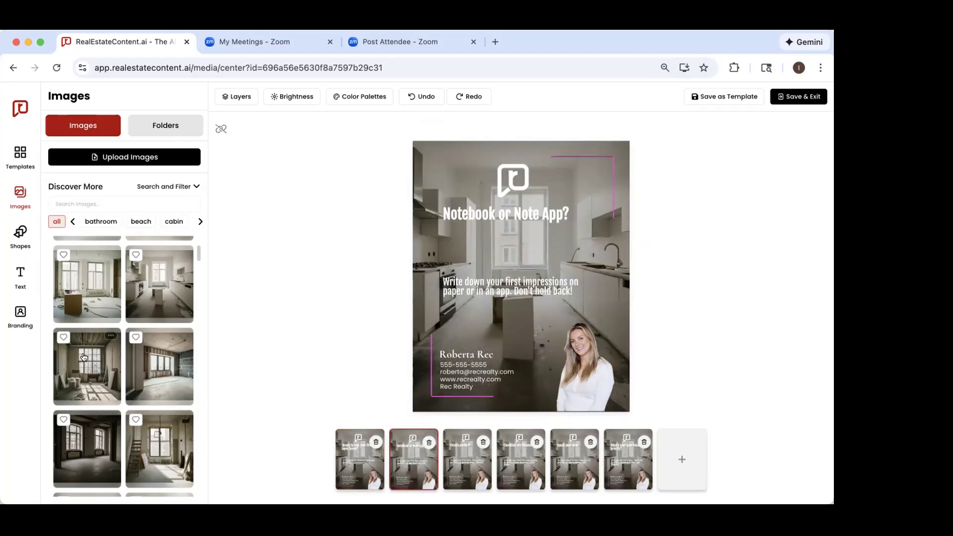
{"action": "left_click", "coordinate": [110, 338]}
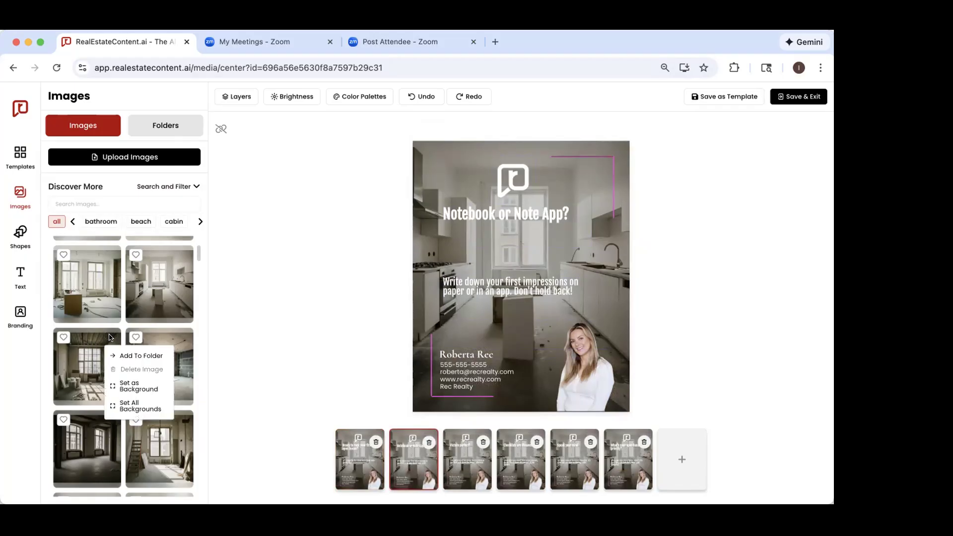
{"action": "left_click", "coordinate": [130, 386]}
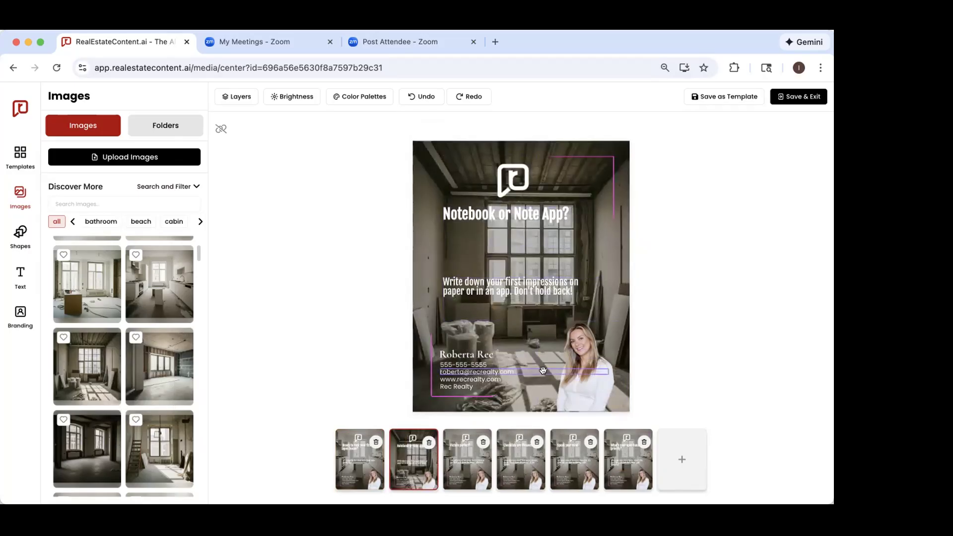
{"action": "left_click", "coordinate": [464, 456]}
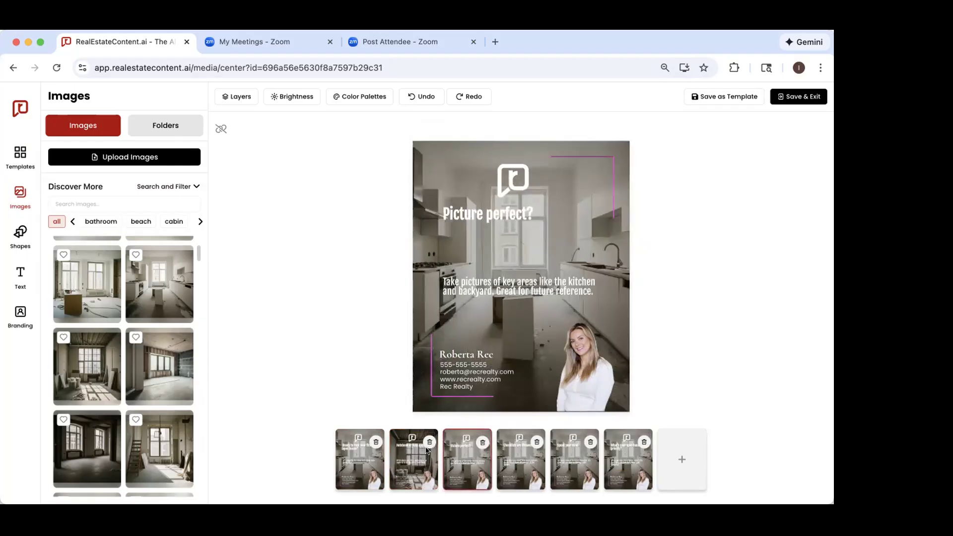
{"action": "right_click", "coordinate": [111, 418]}
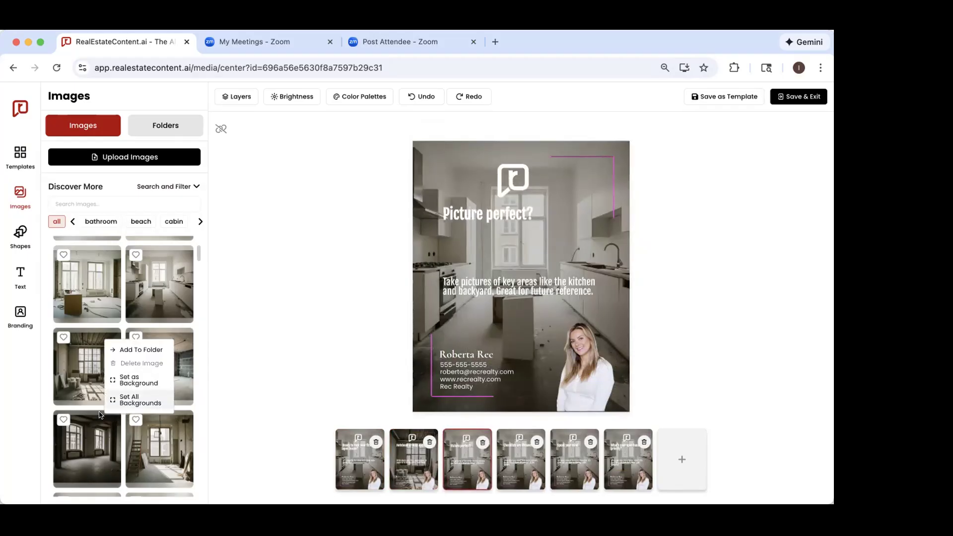
{"action": "left_click", "coordinate": [133, 380]}
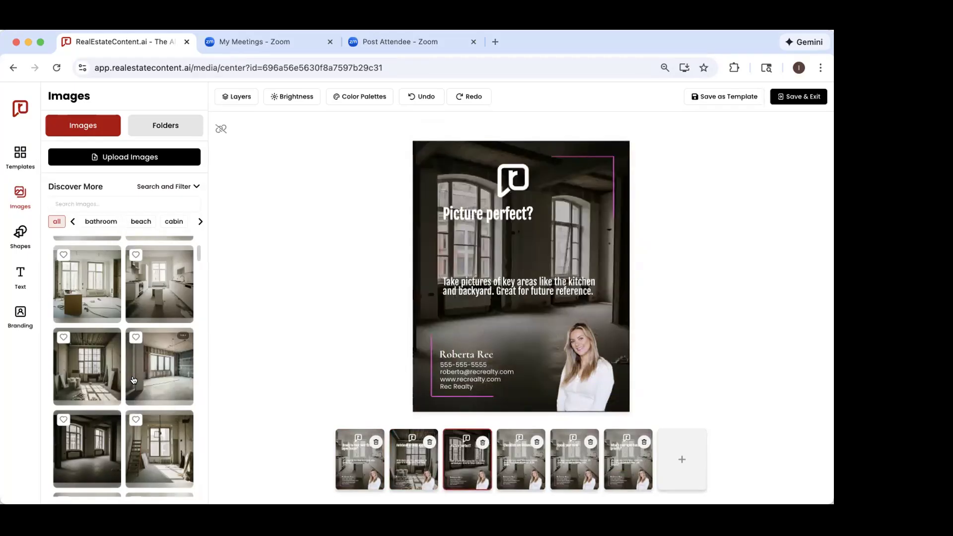
Step: Compare the backgrounds of the first three slides
{"action": "left_click", "coordinate": [353, 450]}
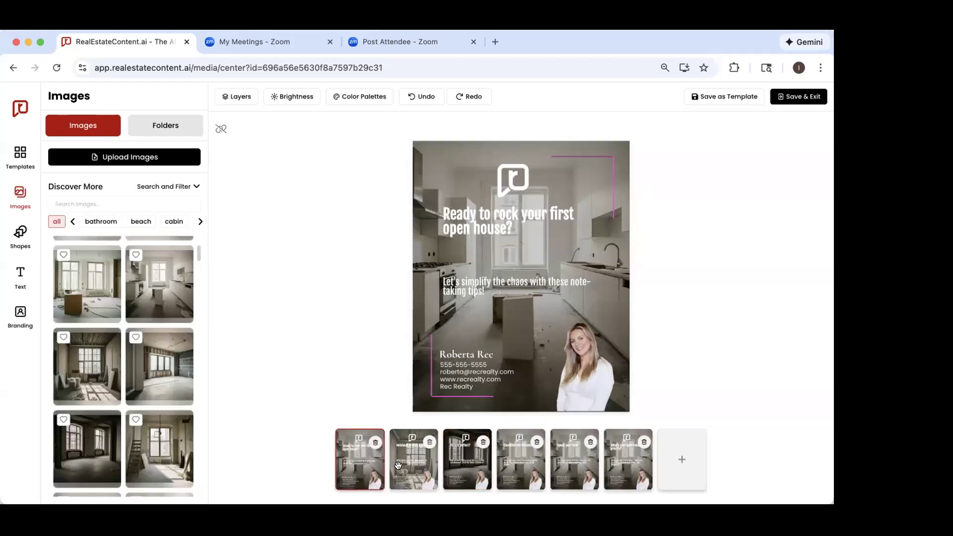
{"action": "left_click", "coordinate": [396, 464]}
{"action": "left_click", "coordinate": [448, 457]}
{"action": "left_click", "coordinate": [361, 469]}
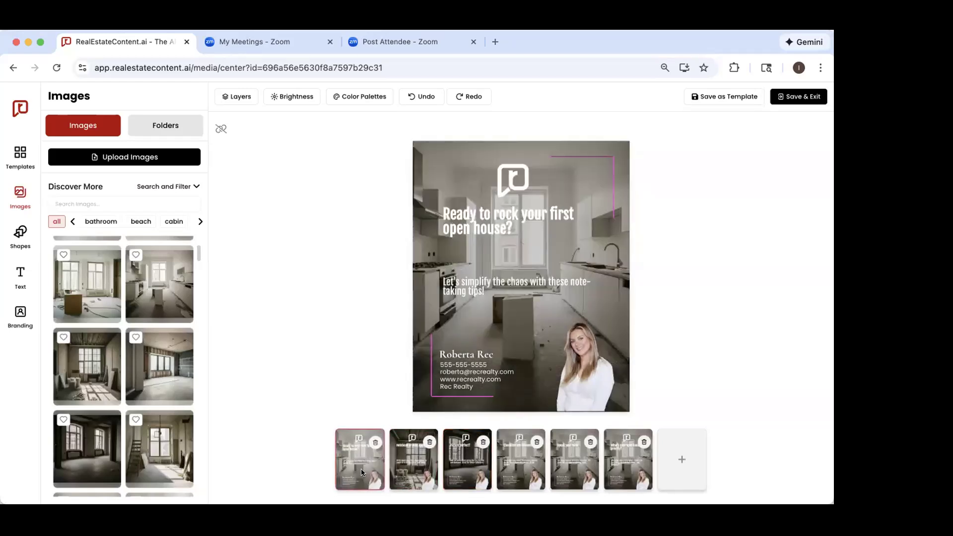
{"action": "left_click", "coordinate": [408, 451]}
{"action": "left_click", "coordinate": [455, 455]}
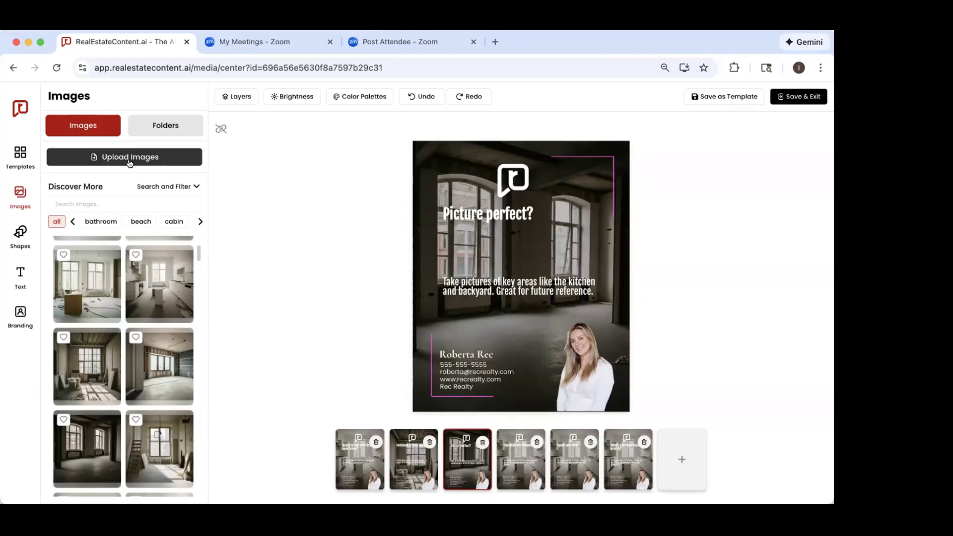
Step: Try adding the white kitchen photo as a movable picture on the "Picture perfect?" slide, and delete it
{"action": "left_click", "coordinate": [161, 287]}
{"action": "mouse_move", "coordinate": [466, 208]}
{"action": "left_mouse_down"}
{"action": "mouse_move", "coordinate": [486, 286]}
{"action": "mouse_move", "coordinate": [509, 248]}
{"action": "mouse_move", "coordinate": [475, 224]}
{"action": "left_mouse_up"}
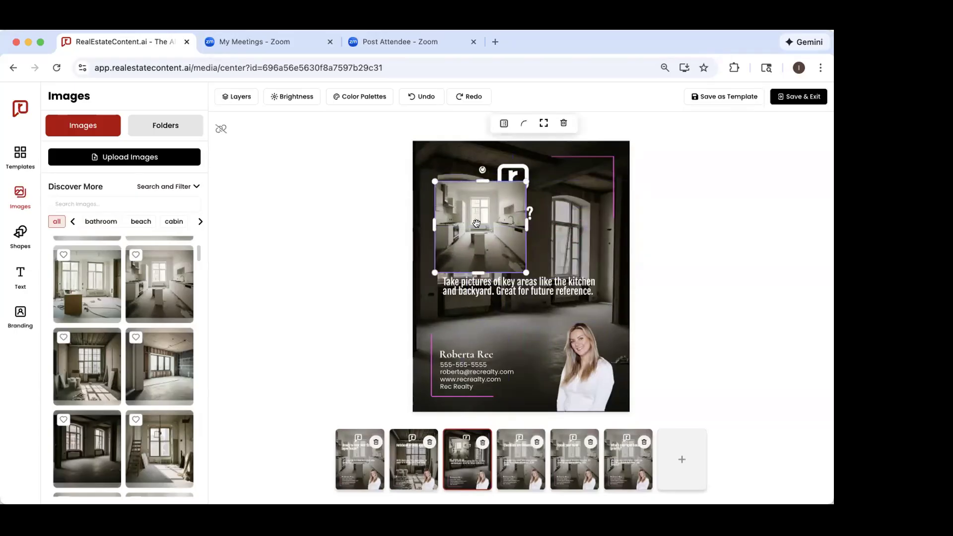
{"action": "left_click", "coordinate": [562, 123]}
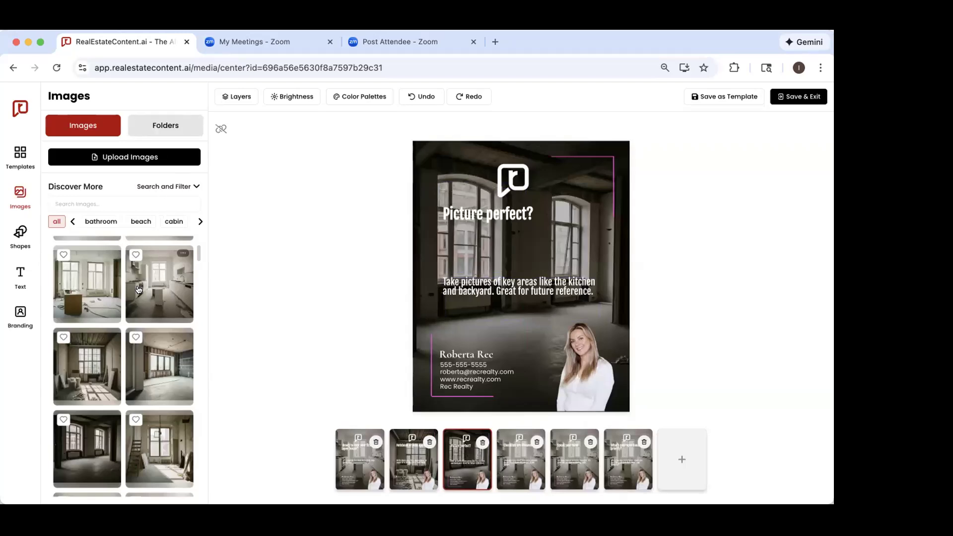
Step: View the image upload options, and look through the images in the My Uploads folder
{"action": "left_click", "coordinate": [134, 160]}
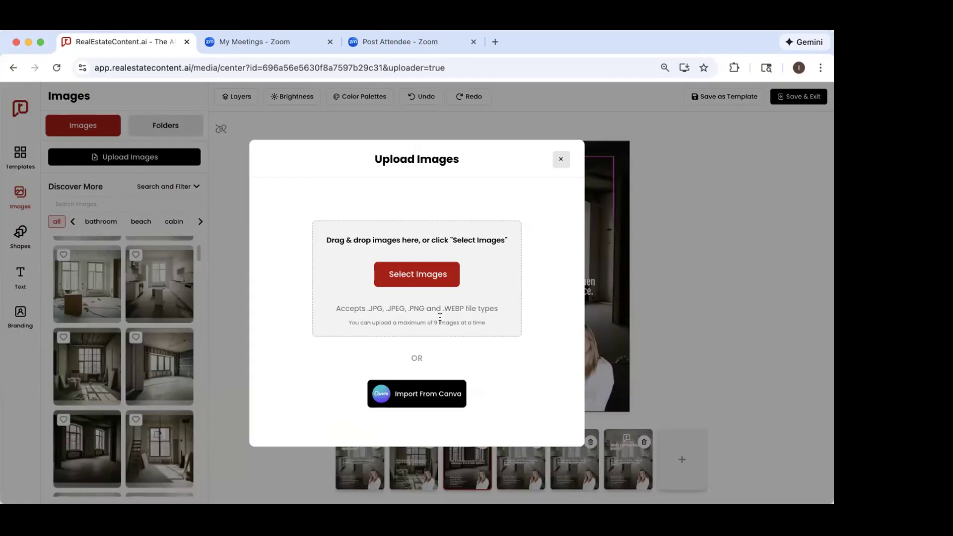
{"action": "left_click", "coordinate": [560, 158]}
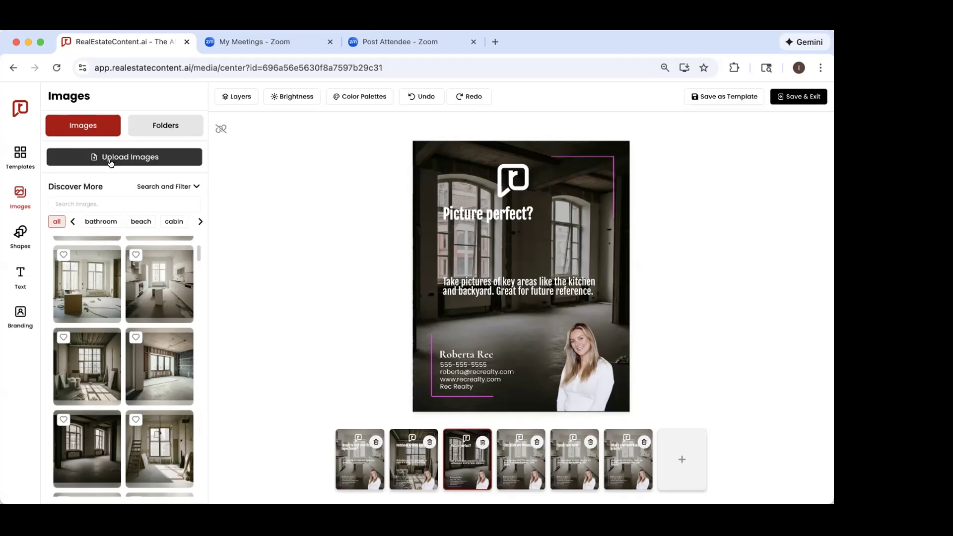
{"action": "left_click", "coordinate": [164, 127]}
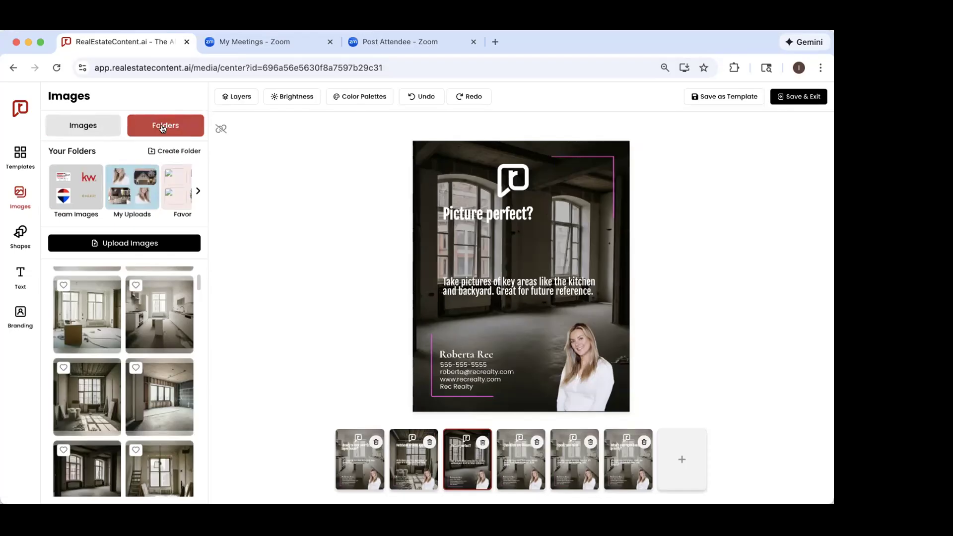
{"action": "left_click", "coordinate": [118, 182]}
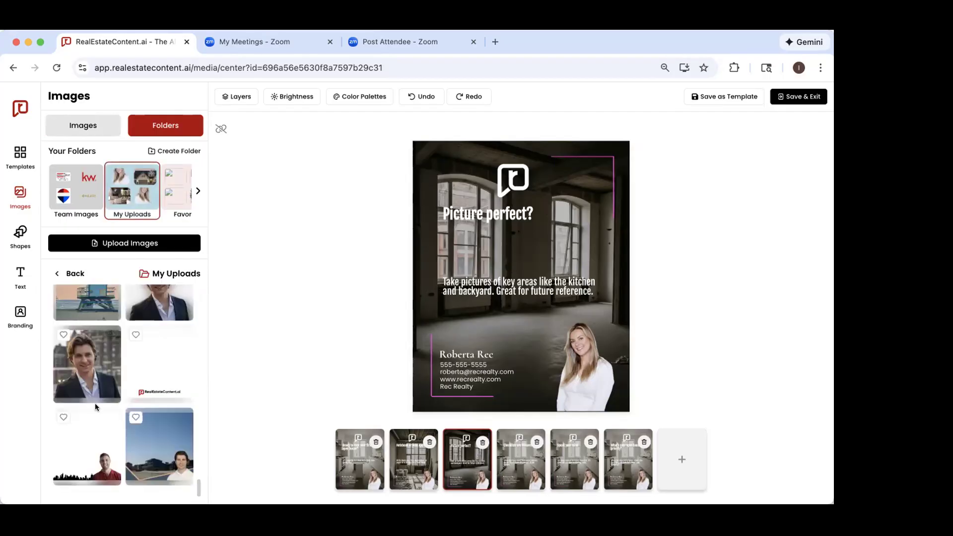
{"action": "scroll", "coordinate": [96, 407], "scroll_direction": "up", "scroll_amount": 3}
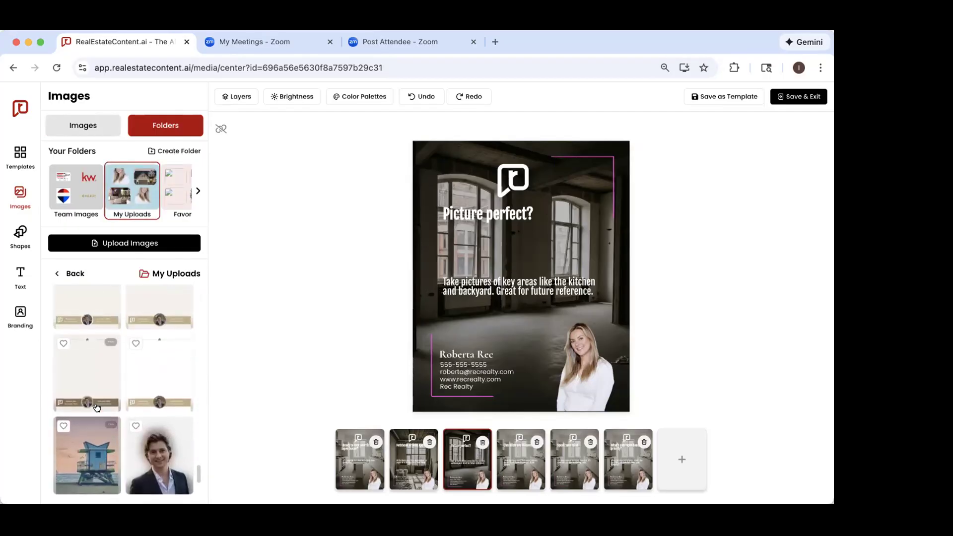
{"action": "scroll", "coordinate": [97, 408], "scroll_direction": "up", "scroll_amount": 10}
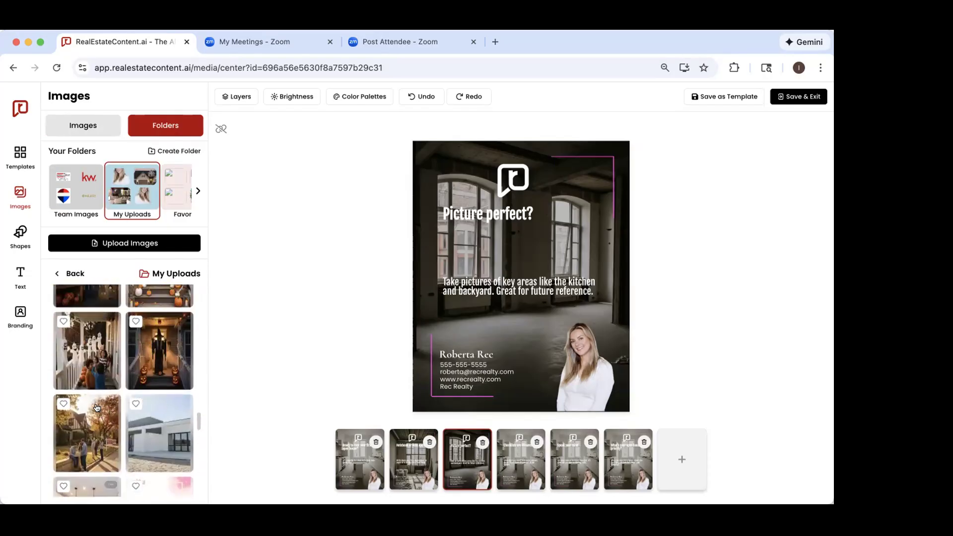
{"action": "scroll", "coordinate": [97, 407], "scroll_direction": "up", "scroll_amount": 10}
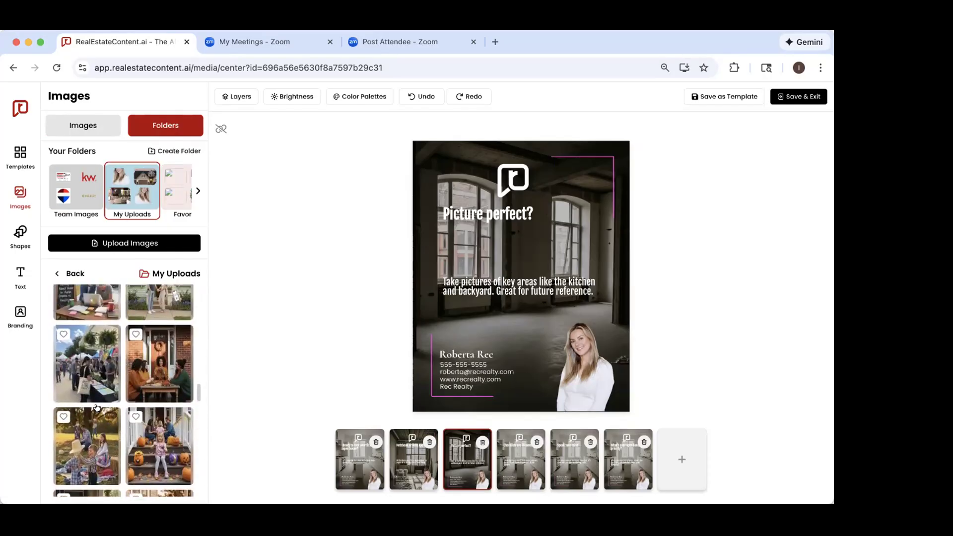
{"action": "scroll", "coordinate": [96, 401], "scroll_direction": "up", "scroll_amount": 10}
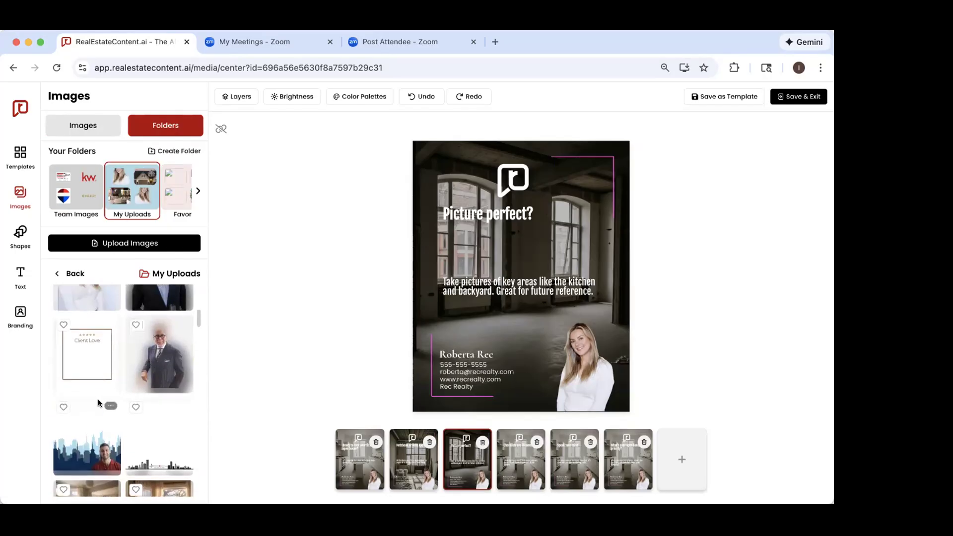
{"action": "scroll", "coordinate": [98, 402], "scroll_direction": "up", "scroll_amount": 2}
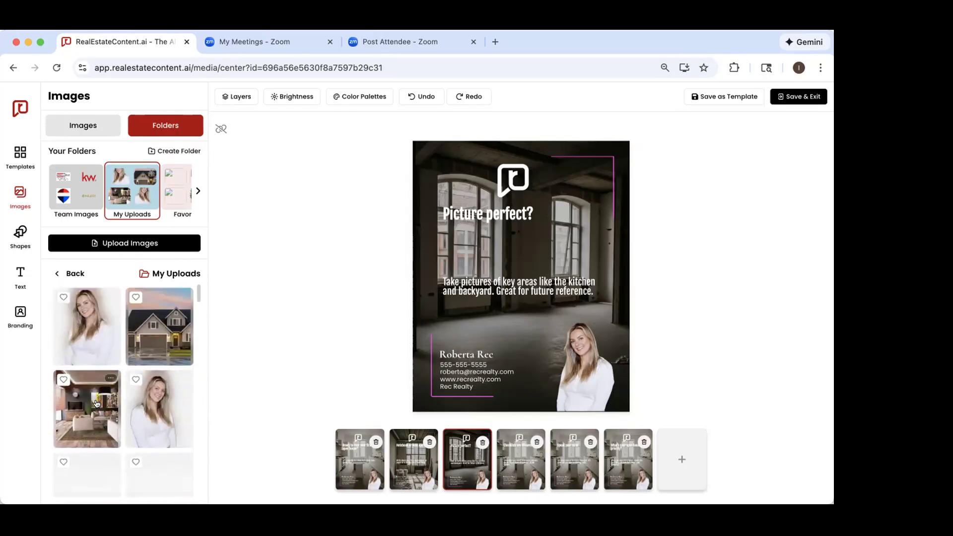
{"action": "scroll", "coordinate": [96, 403], "scroll_direction": "down", "scroll_amount": 5}
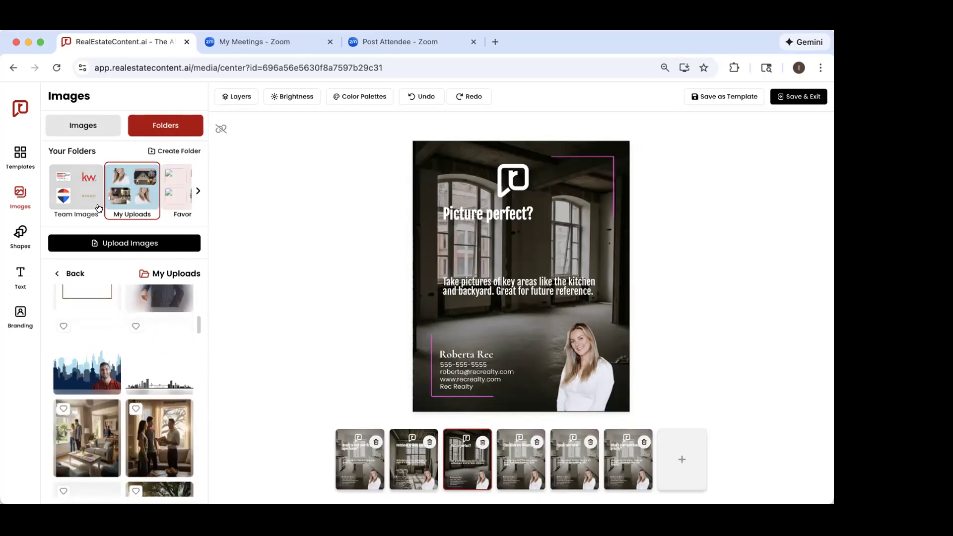
{"action": "left_click", "coordinate": [56, 274]}
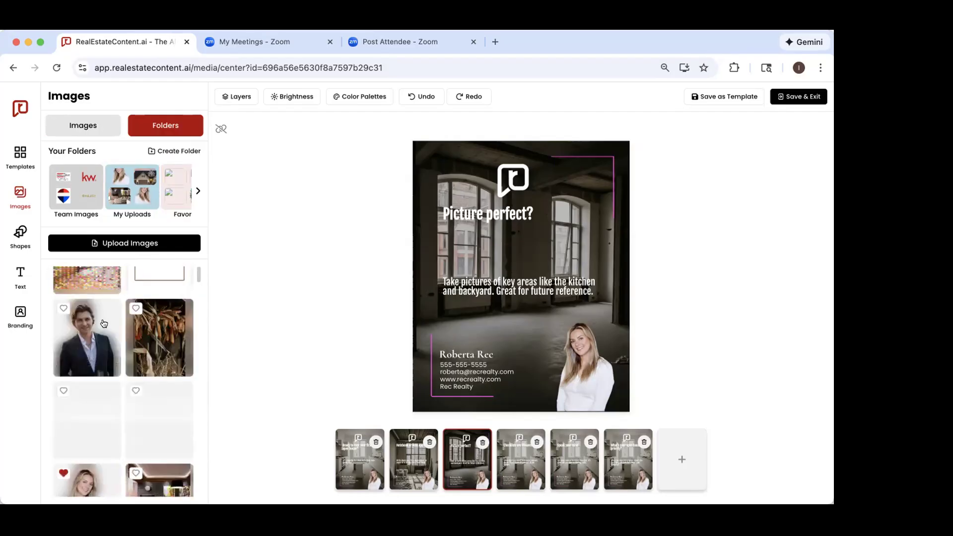
Step: Mark the stock photo of the dark modern interior beside the "Sold" sign image as a favorite and locate the Favorites folder
{"action": "scroll", "coordinate": [113, 347], "scroll_direction": "down", "scroll_amount": 3}
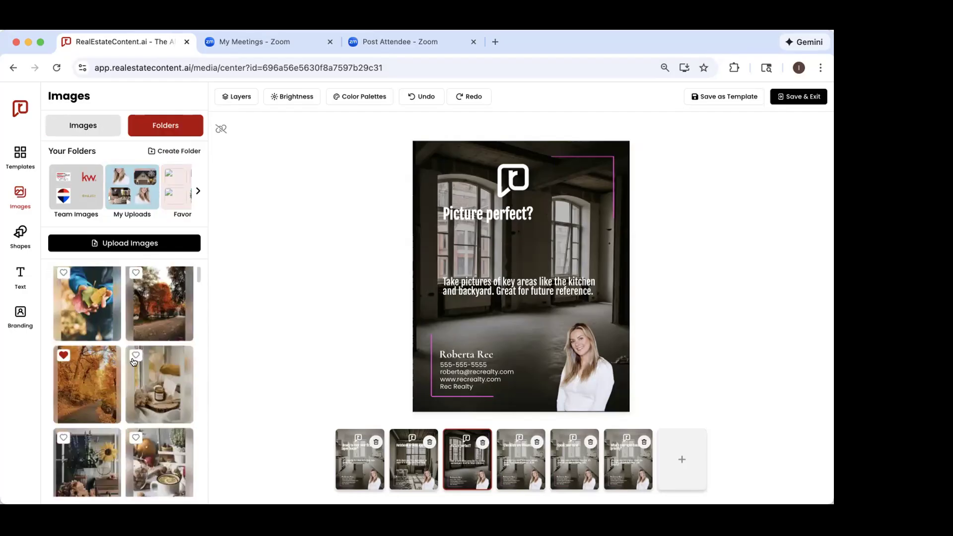
{"action": "mouse_move", "coordinate": [171, 268]}
{"action": "scroll", "coordinate": [122, 392], "scroll_direction": "down", "scroll_amount": 5}
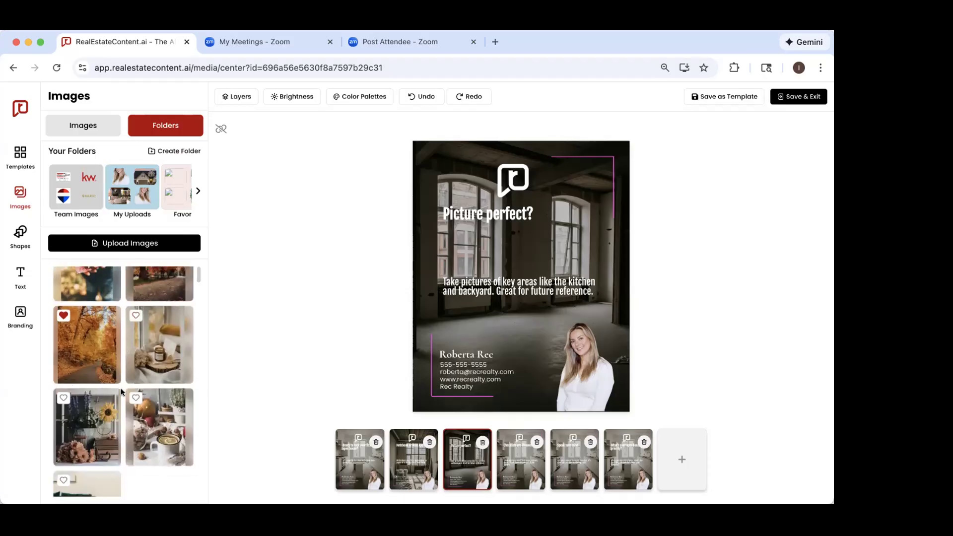
{"action": "scroll", "coordinate": [121, 392], "scroll_direction": "down", "scroll_amount": 1}
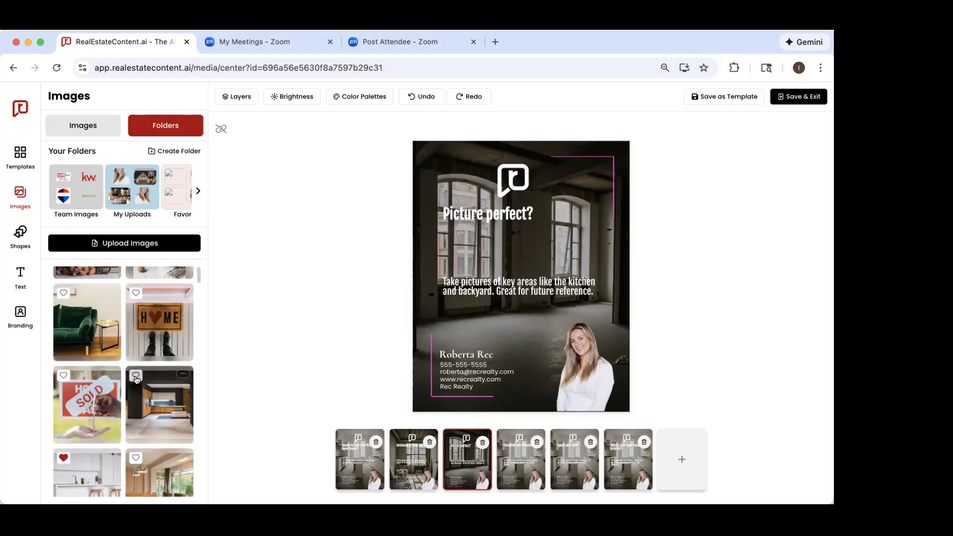
{"action": "left_click", "coordinate": [136, 376]}
{"action": "scroll", "coordinate": [161, 188], "scroll_direction": "right", "scroll_amount": 2}
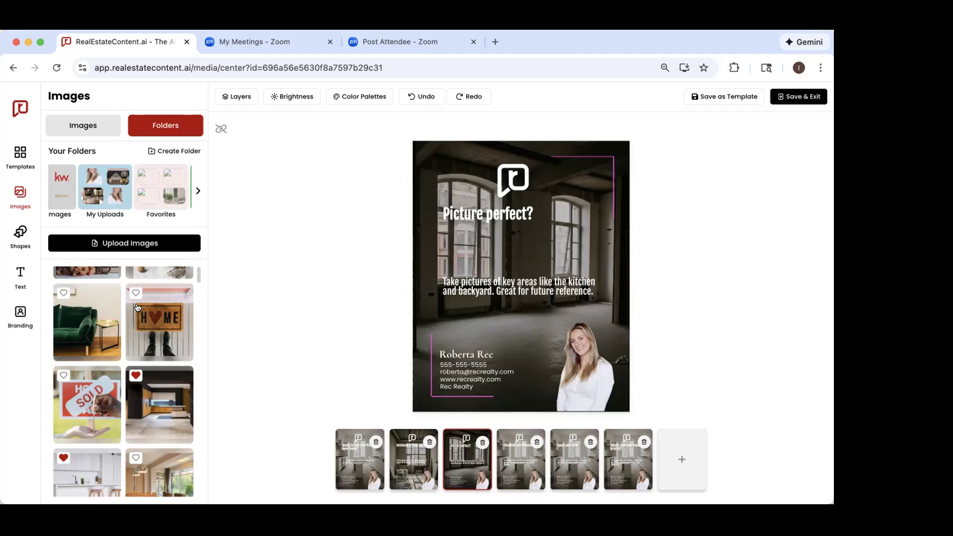
Step: Look through the images in the Favorites folder and the remaining image folders through Kitchens
{"action": "left_click", "coordinate": [166, 193]}
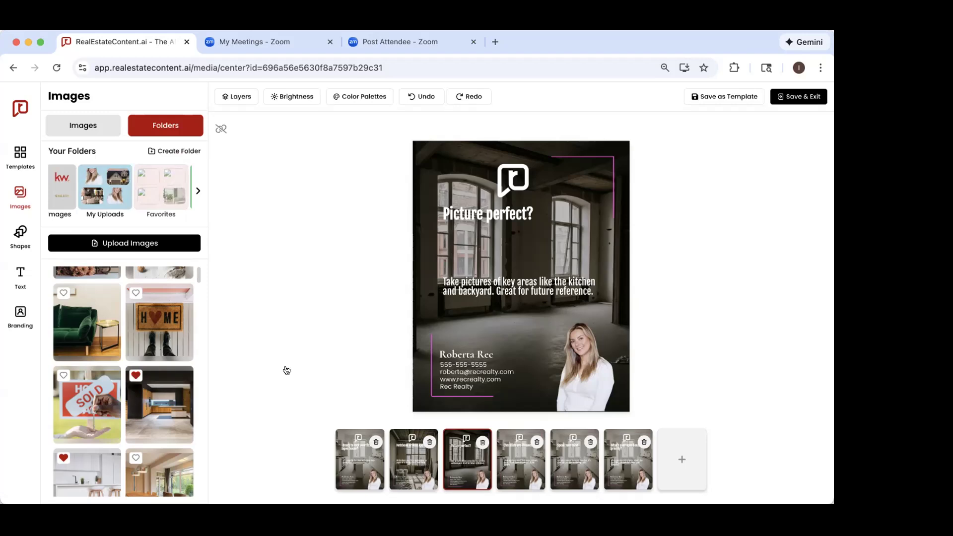
{"action": "scroll", "coordinate": [154, 367], "scroll_direction": "down", "scroll_amount": 5}
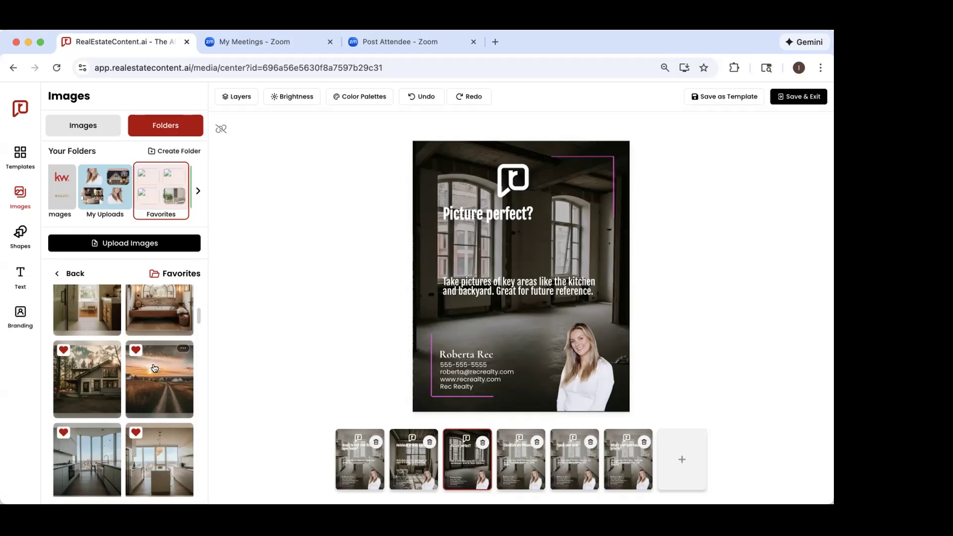
{"action": "scroll", "coordinate": [155, 368], "scroll_direction": "down", "scroll_amount": 3}
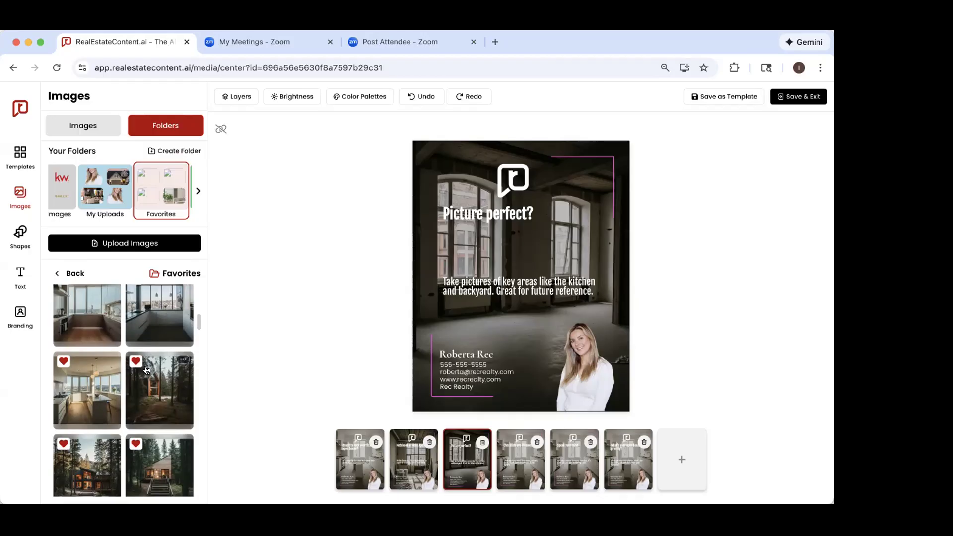
{"action": "scroll", "coordinate": [147, 370], "scroll_direction": "down", "scroll_amount": 5}
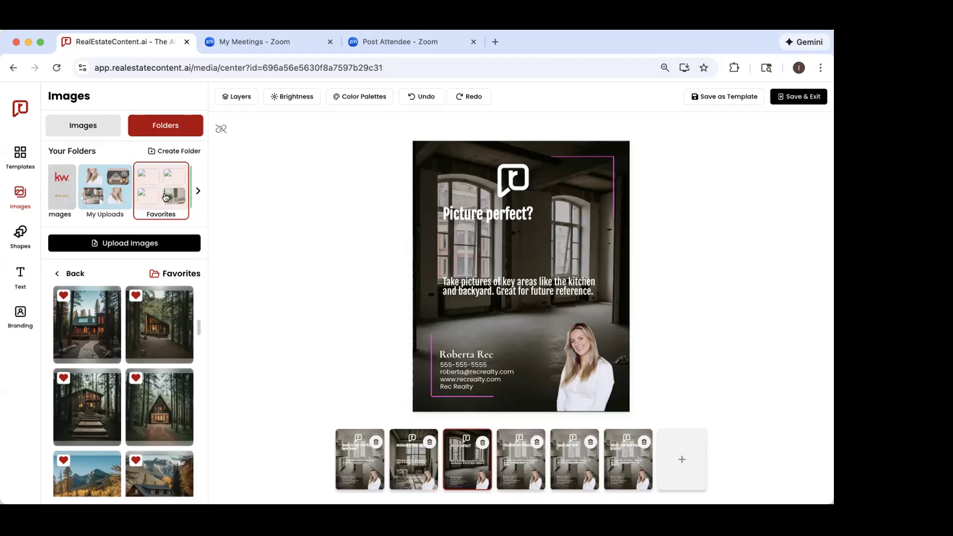
{"action": "left_click", "coordinate": [198, 191]}
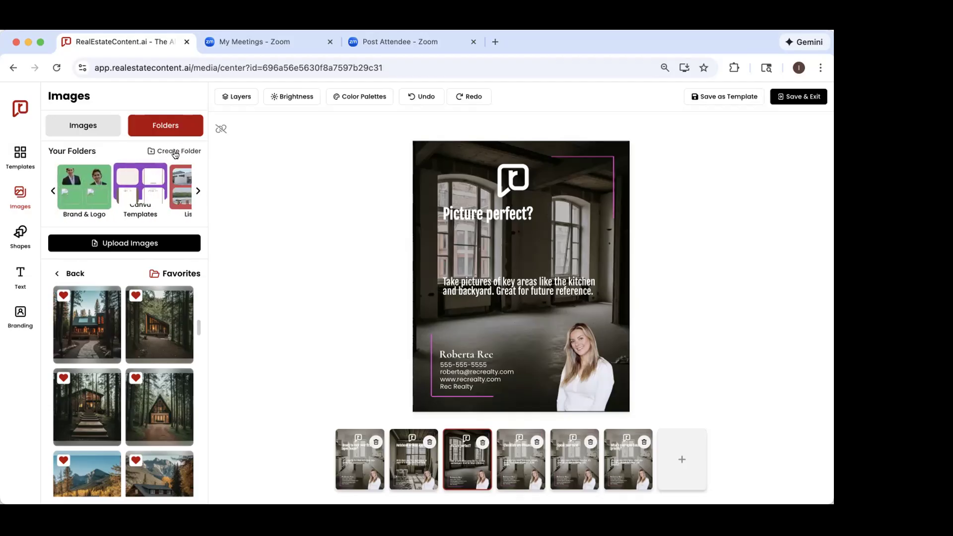
{"action": "left_click", "coordinate": [196, 191]}
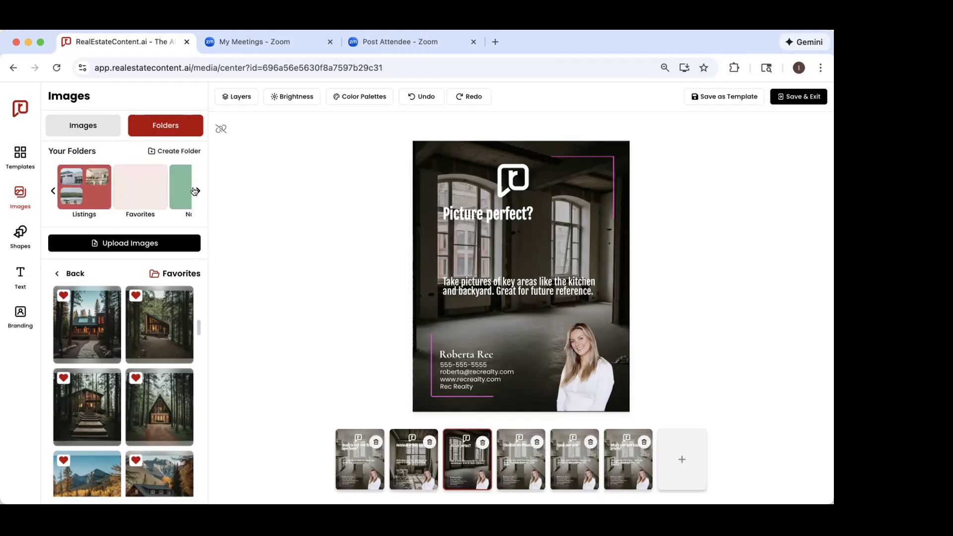
{"action": "left_click", "coordinate": [198, 190]}
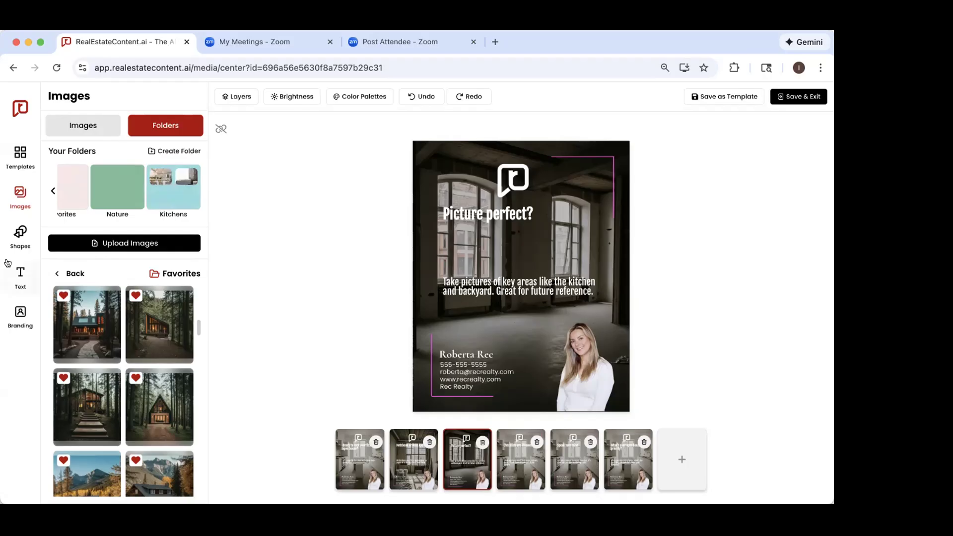
Step: Try adding an enlarged, rotated gray square over the upper-right corner of the "Picture perfect?" slide, and delete it
{"action": "left_click", "coordinate": [15, 237]}
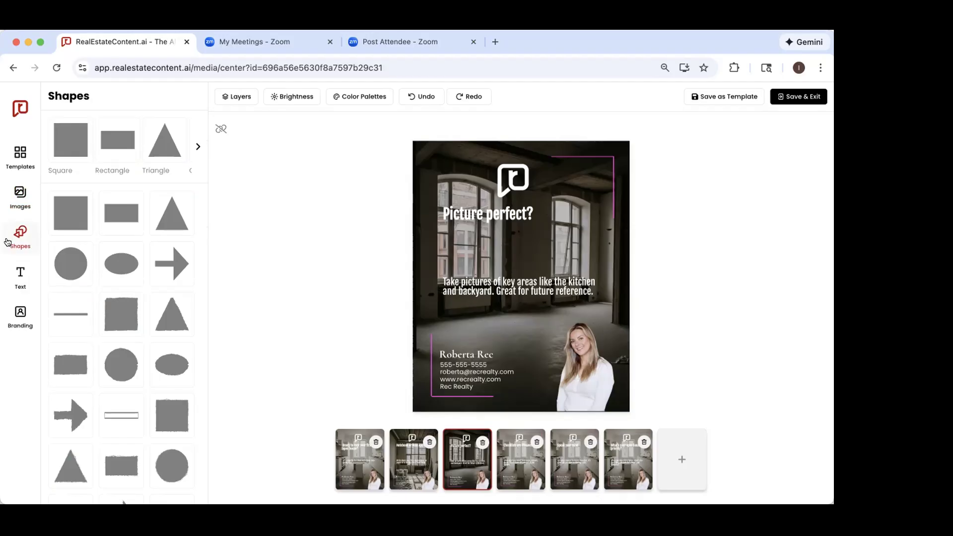
{"action": "left_click", "coordinate": [198, 147]}
{"action": "left_click", "coordinate": [199, 147]}
{"action": "left_click", "coordinate": [199, 146]}
{"action": "left_click", "coordinate": [199, 146]}
{"action": "left_click", "coordinate": [199, 146]}
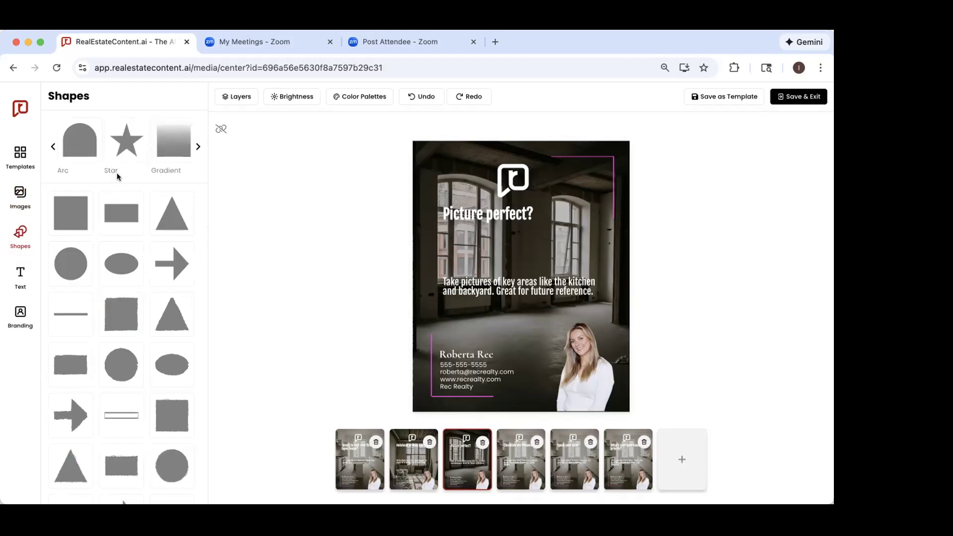
{"action": "left_click", "coordinate": [61, 227]}
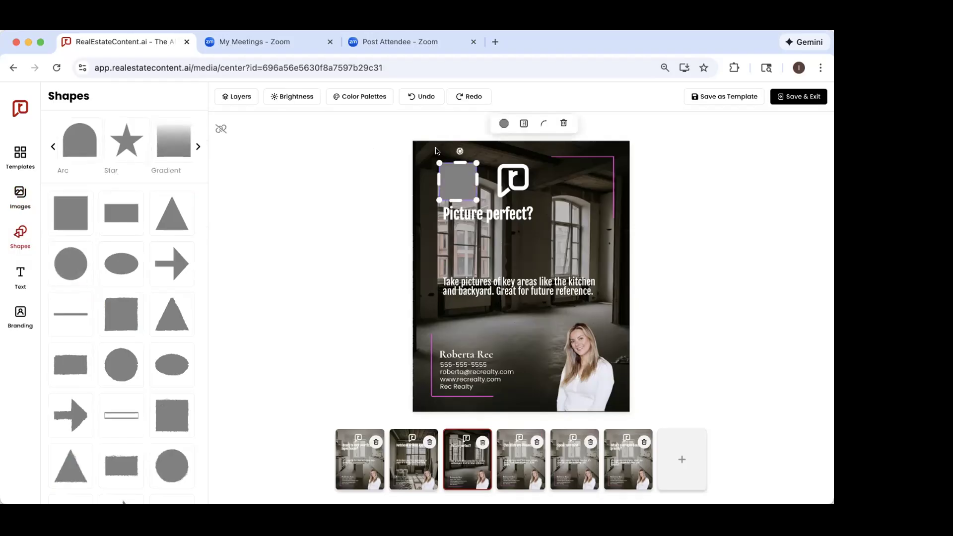
{"action": "left_click_drag", "start_coordinate": [465, 179], "coordinate": [577, 238]}
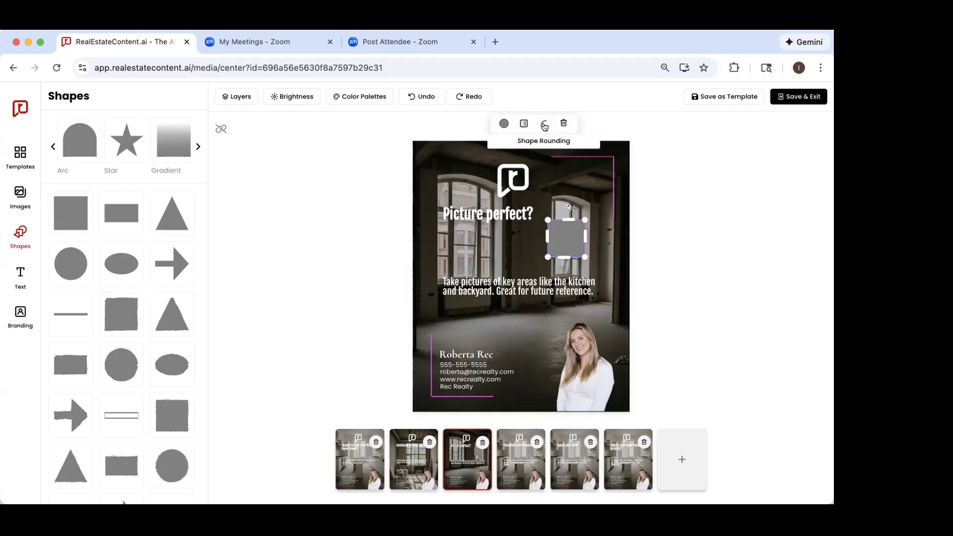
{"action": "left_click_drag", "start_coordinate": [568, 207], "coordinate": [614, 215]}
{"action": "left_click_drag", "start_coordinate": [566, 237], "coordinate": [625, 185]}
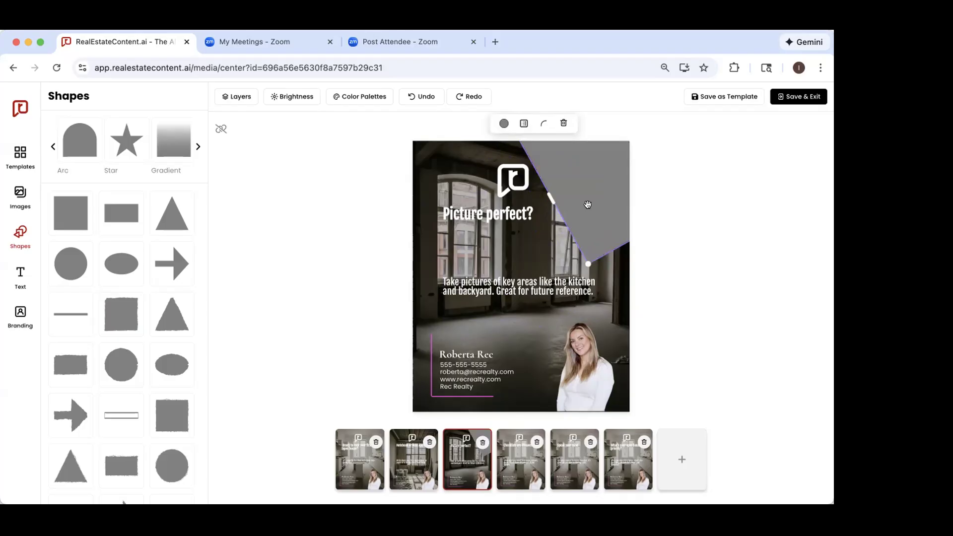
{"action": "left_click", "coordinate": [562, 124]}
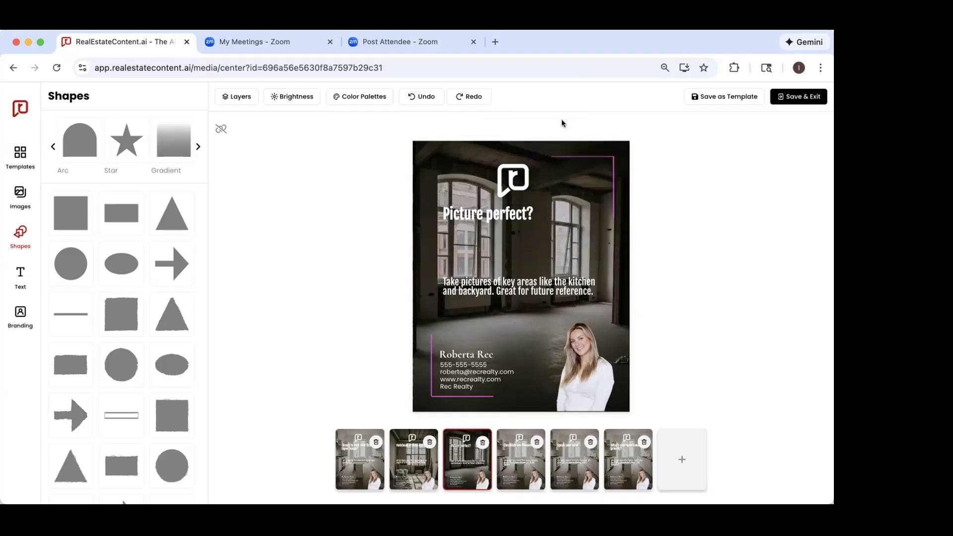
Step: Review the full list of layers on the "Picture perfect?" slide, including its text, line, headshot and background image entries
{"action": "left_click", "coordinate": [231, 101]}
{"action": "scroll", "coordinate": [140, 247], "scroll_direction": "down", "scroll_amount": 5}
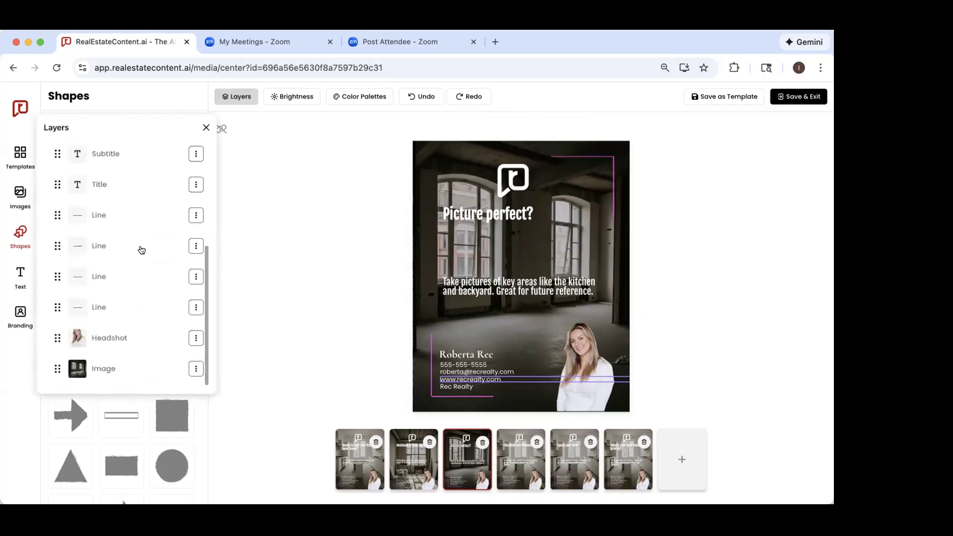
{"action": "scroll", "coordinate": [141, 250], "scroll_direction": "up", "scroll_amount": 3}
{"action": "scroll", "coordinate": [141, 249], "scroll_direction": "down", "scroll_amount": 3}
{"action": "scroll", "coordinate": [141, 248], "scroll_direction": "up", "scroll_amount": 3}
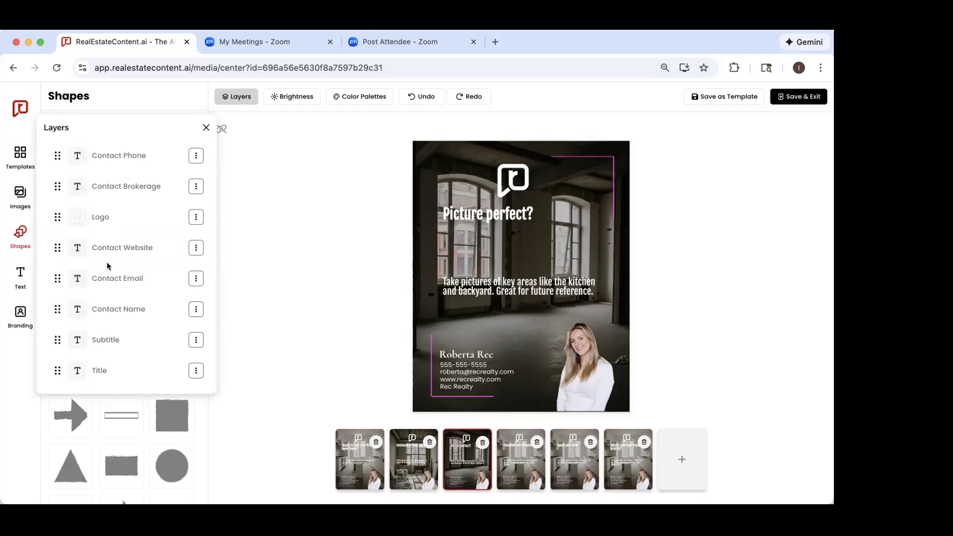
{"action": "scroll", "coordinate": [107, 262], "scroll_direction": "down", "scroll_amount": 4}
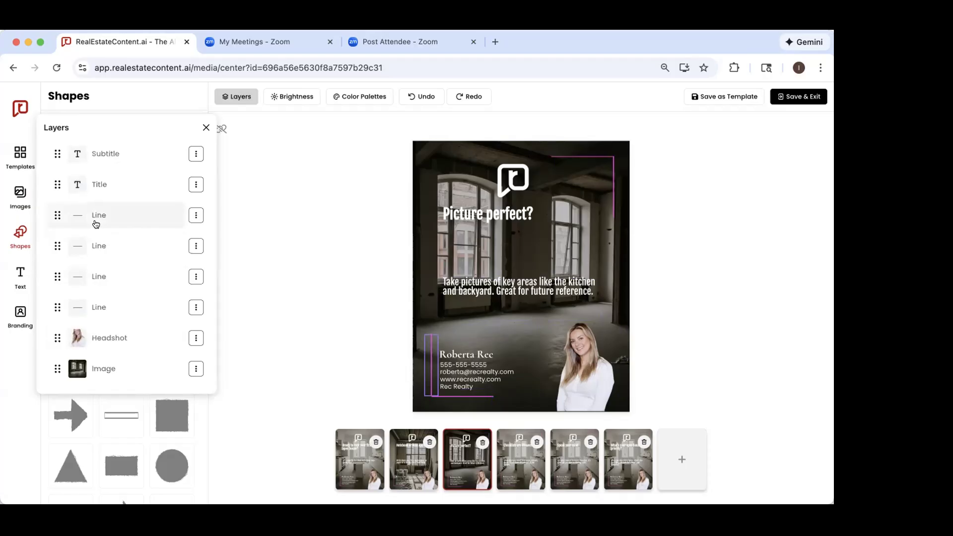
{"action": "left_click", "coordinate": [206, 127]}
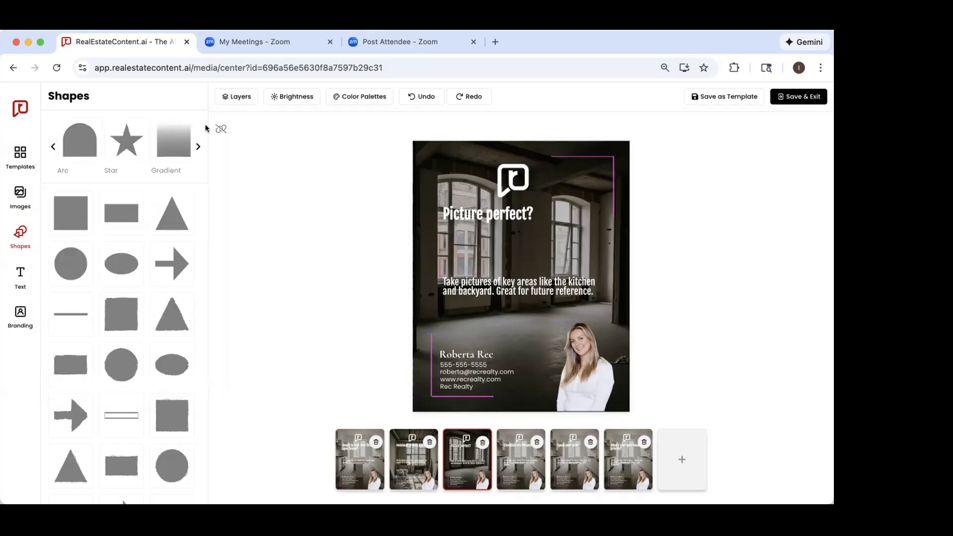
Step: Add a "Sample Text" box to the "Picture perfect?" slide and place it between the title and the subtitle
{"action": "left_click", "coordinate": [20, 285]}
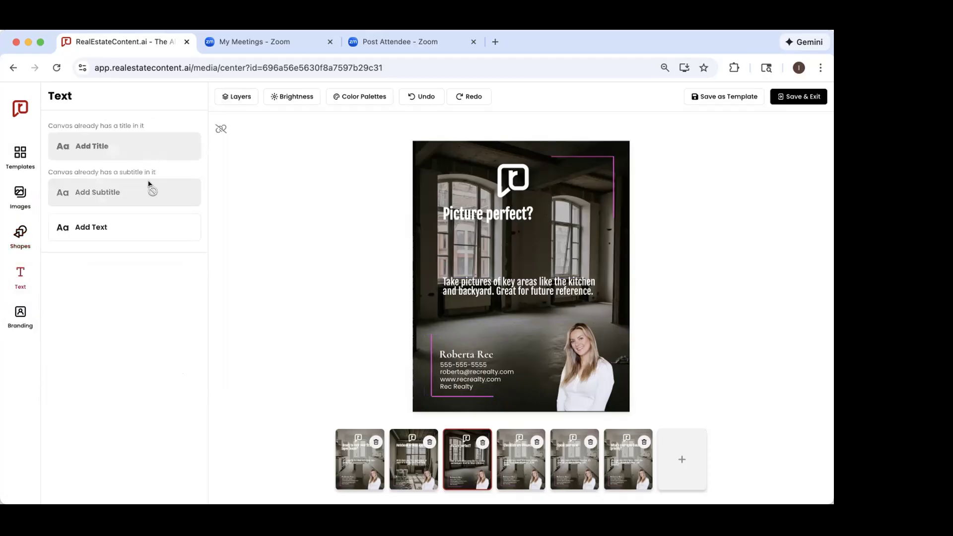
{"action": "left_click", "coordinate": [87, 235]}
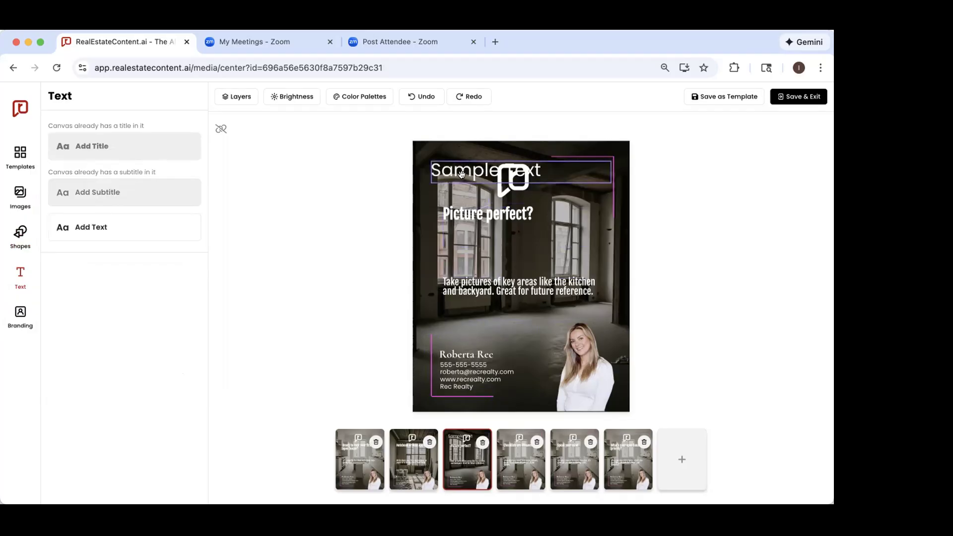
{"action": "left_click_drag", "start_coordinate": [461, 173], "coordinate": [457, 258]}
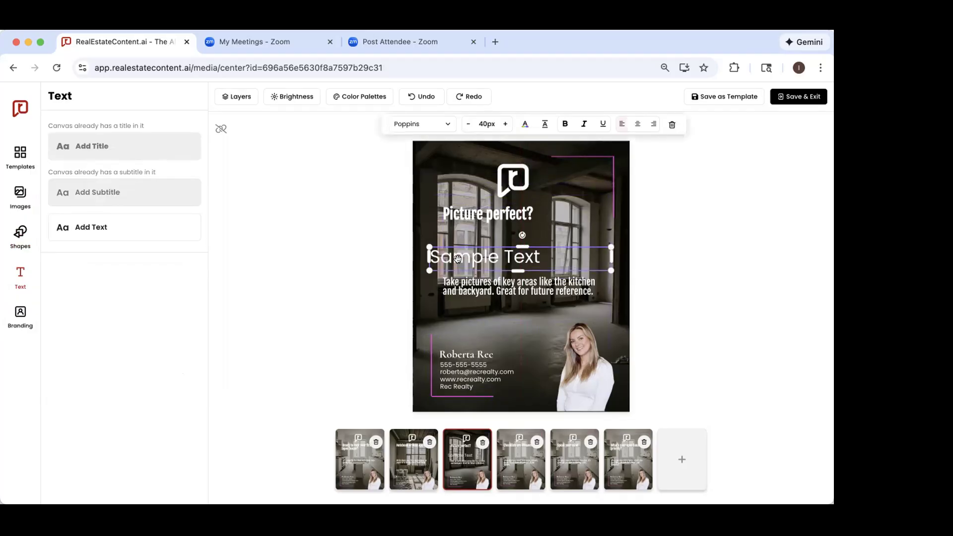
Step: Review the post's branding settings, from the brand colors and contact information to the headshots and logos
{"action": "left_click", "coordinate": [20, 313]}
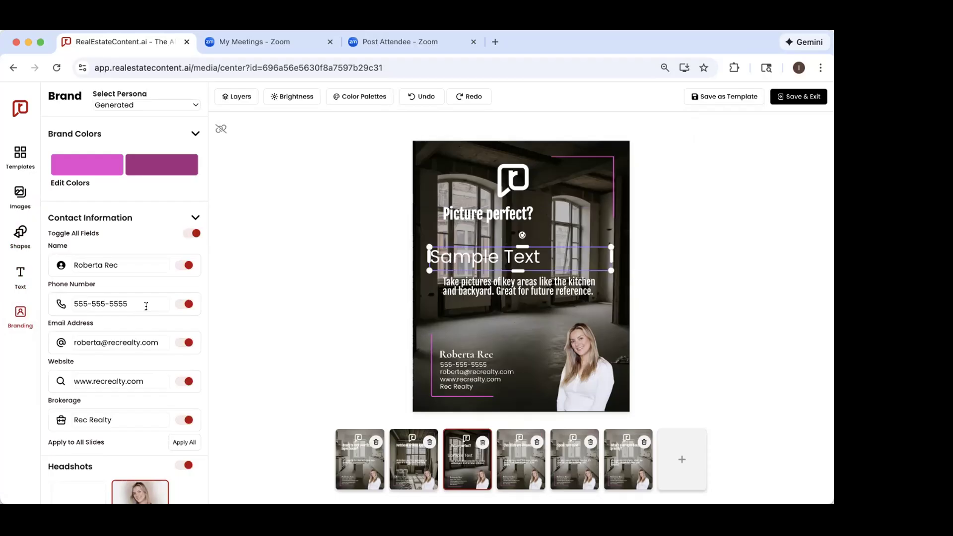
{"action": "scroll", "coordinate": [146, 306], "scroll_direction": "down", "scroll_amount": 5}
{"action": "scroll", "coordinate": [145, 308], "scroll_direction": "up", "scroll_amount": 5}
{"action": "scroll", "coordinate": [148, 298], "scroll_direction": "down", "scroll_amount": 1}
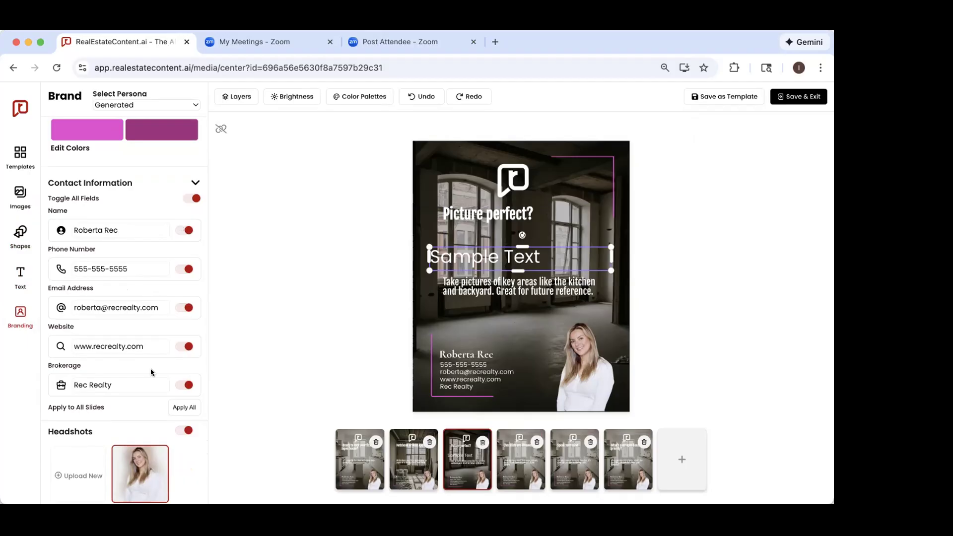
{"action": "scroll", "coordinate": [154, 380], "scroll_direction": "down", "scroll_amount": 3}
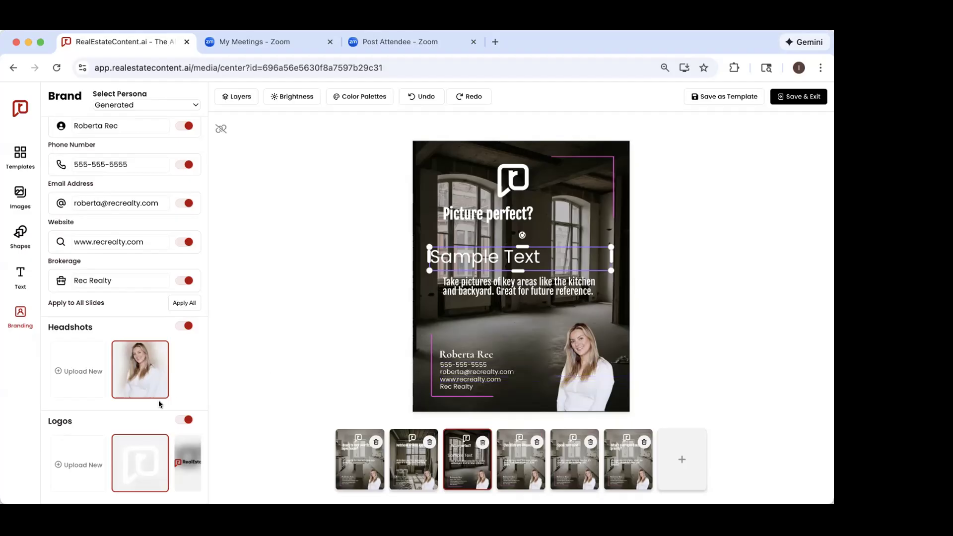
{"action": "mouse_move", "coordinate": [155, 454]}
{"action": "scroll", "coordinate": [159, 459], "scroll_direction": "right", "scroll_amount": 2}
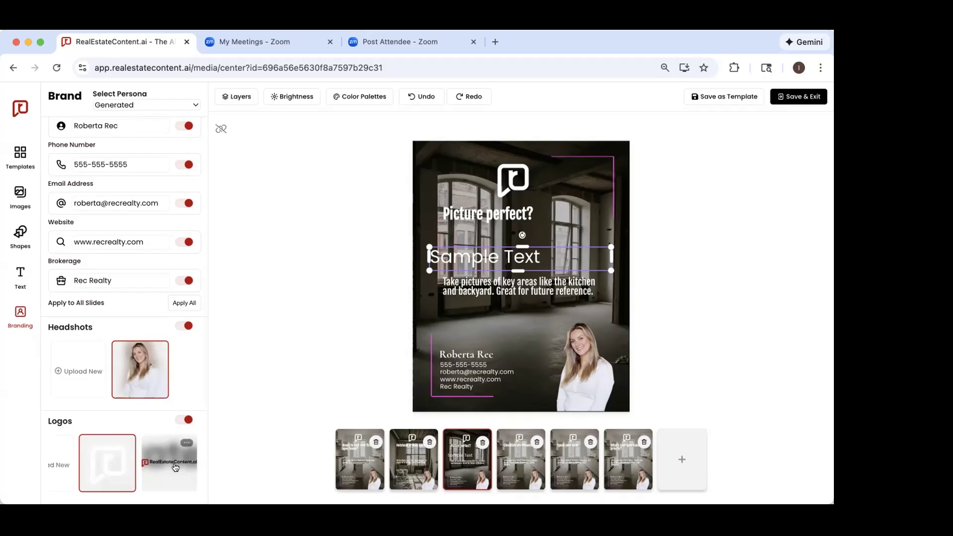
Step: Compare the branding and contact details on the first slide with those on the last slide
{"action": "left_click", "coordinate": [351, 477]}
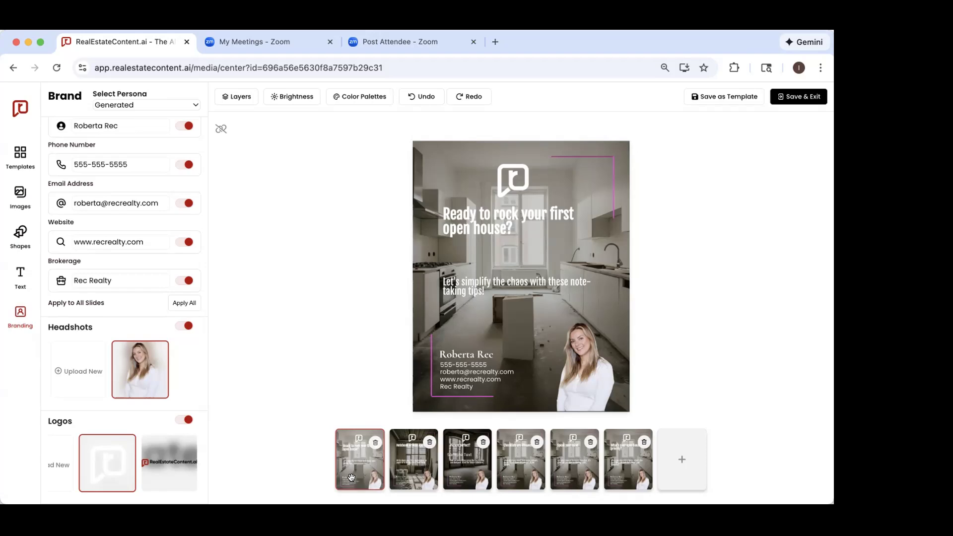
{"action": "scroll", "coordinate": [174, 321], "scroll_direction": "up", "scroll_amount": 3}
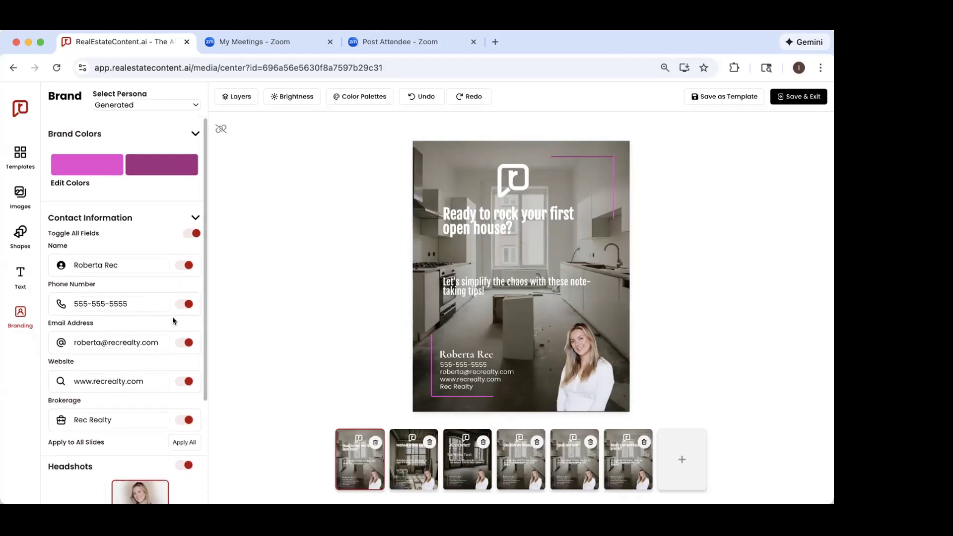
{"action": "scroll", "coordinate": [186, 237], "scroll_direction": "down", "scroll_amount": 1}
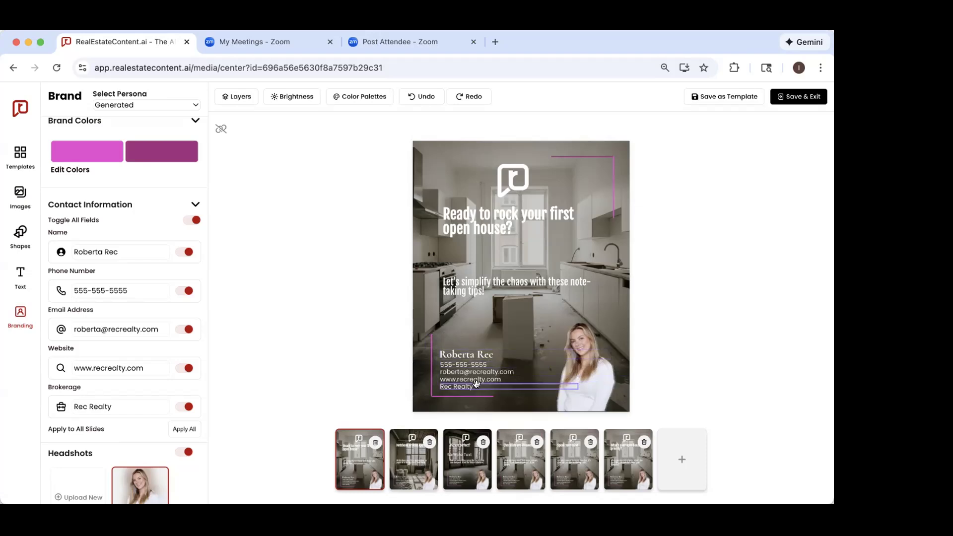
{"action": "left_click", "coordinate": [612, 472]}
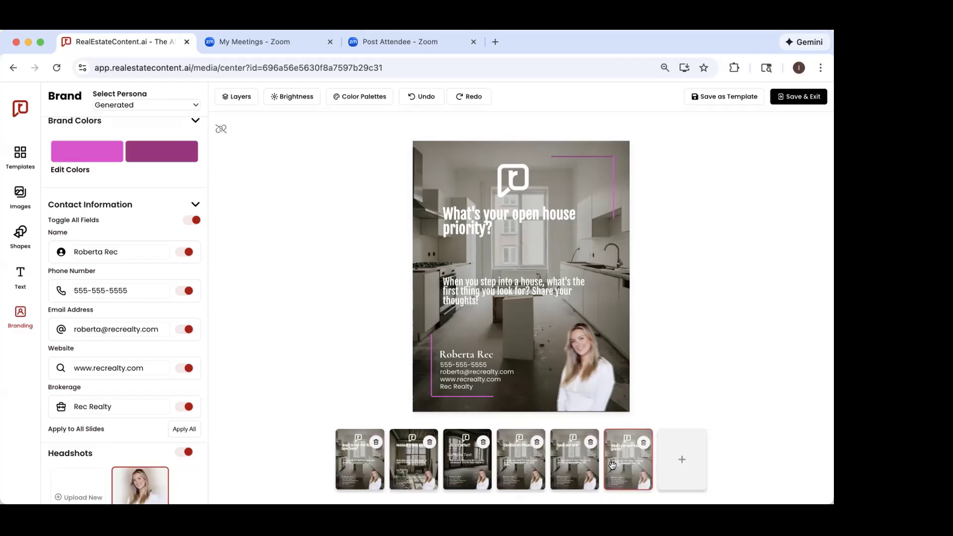
Step: View the custom brand color settings and close them without making changes
{"action": "scroll", "coordinate": [99, 263], "scroll_direction": "up", "scroll_amount": 1}
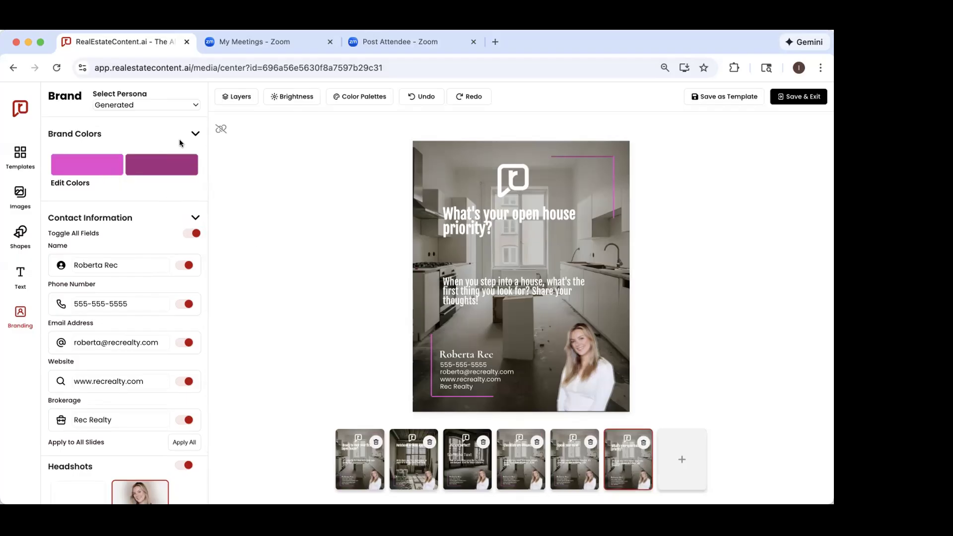
{"action": "left_click", "coordinate": [194, 132]}
{"action": "left_click", "coordinate": [195, 133]}
{"action": "left_click", "coordinate": [70, 183]}
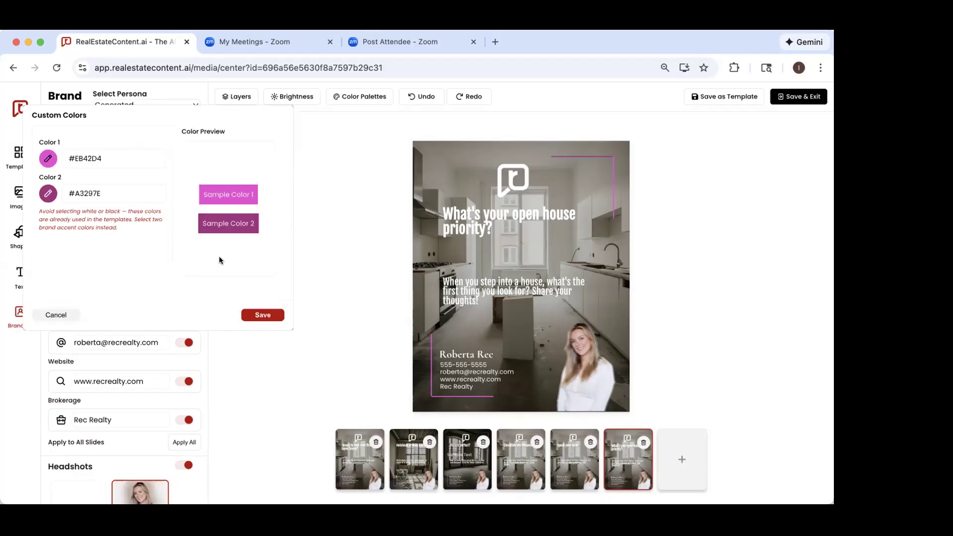
{"action": "left_click", "coordinate": [57, 315]}
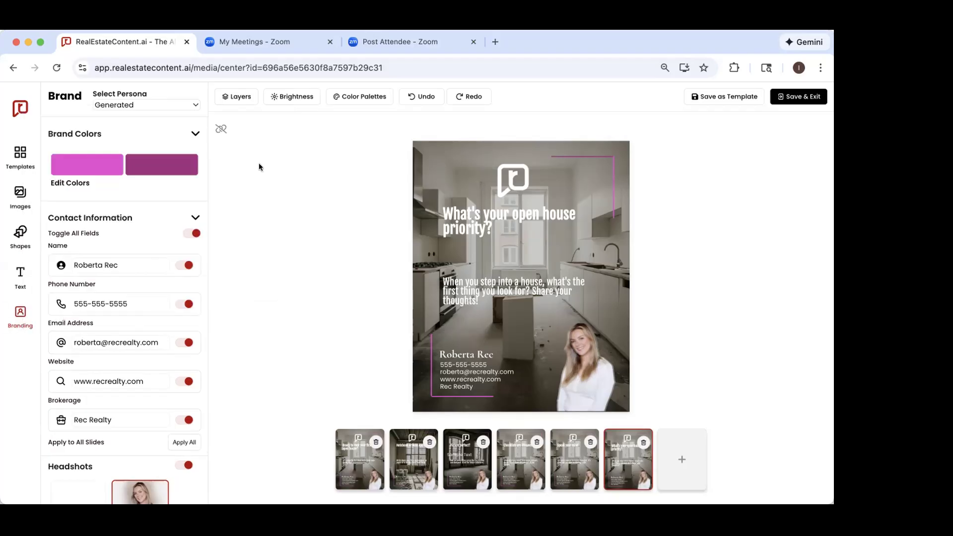
Step: Look through the available color palettes for the "What's your open house priority?" slide, from the team colors to the end of the list
{"action": "left_click", "coordinate": [346, 95]}
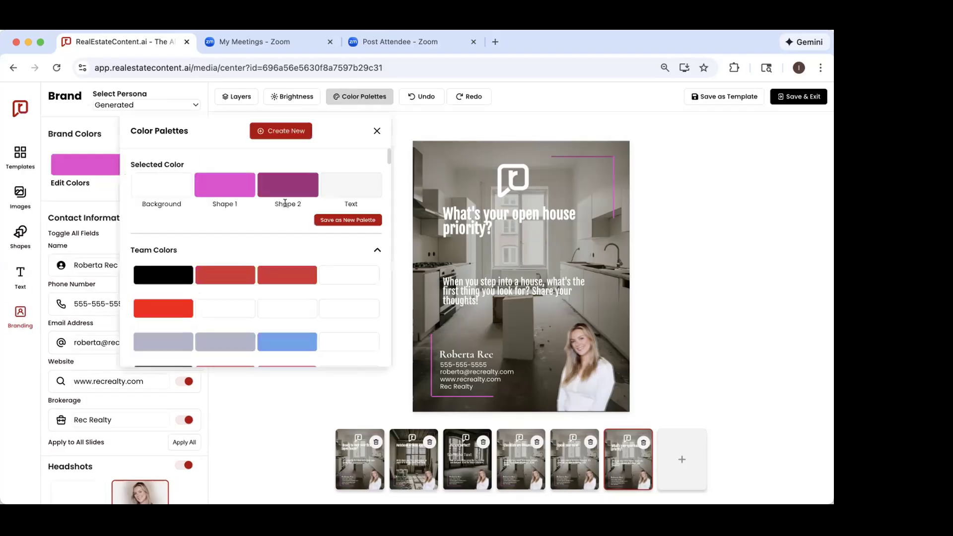
{"action": "scroll", "coordinate": [285, 203], "scroll_direction": "down", "scroll_amount": 3}
{"action": "scroll", "coordinate": [285, 203], "scroll_direction": "down", "scroll_amount": 10}
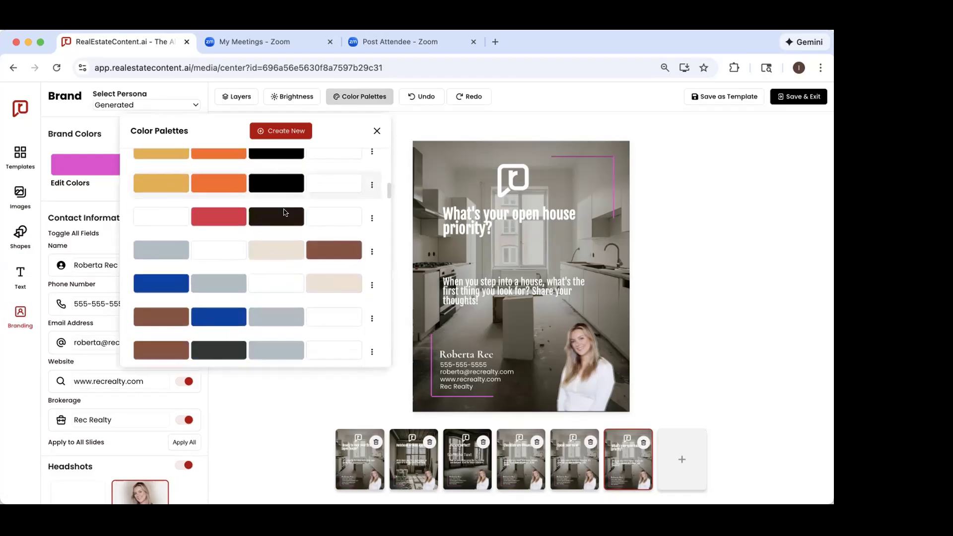
{"action": "scroll", "coordinate": [286, 212], "scroll_direction": "down", "scroll_amount": 10}
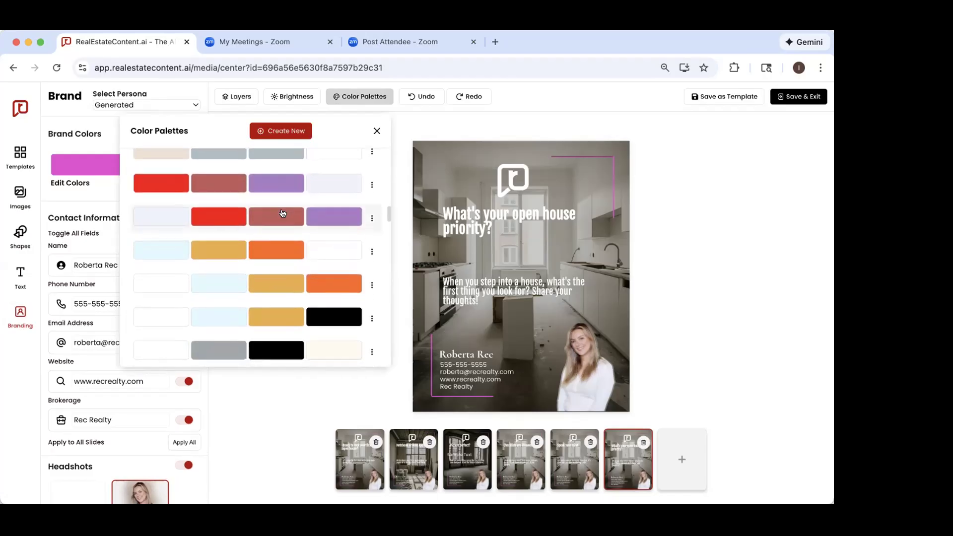
{"action": "scroll", "coordinate": [283, 213], "scroll_direction": "down", "scroll_amount": 10}
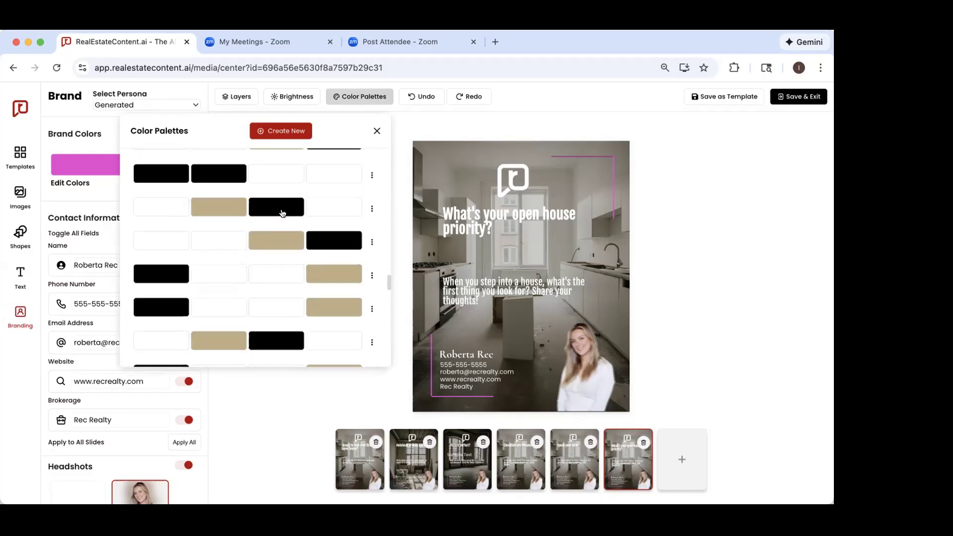
{"action": "scroll", "coordinate": [282, 213], "scroll_direction": "down", "scroll_amount": 10}
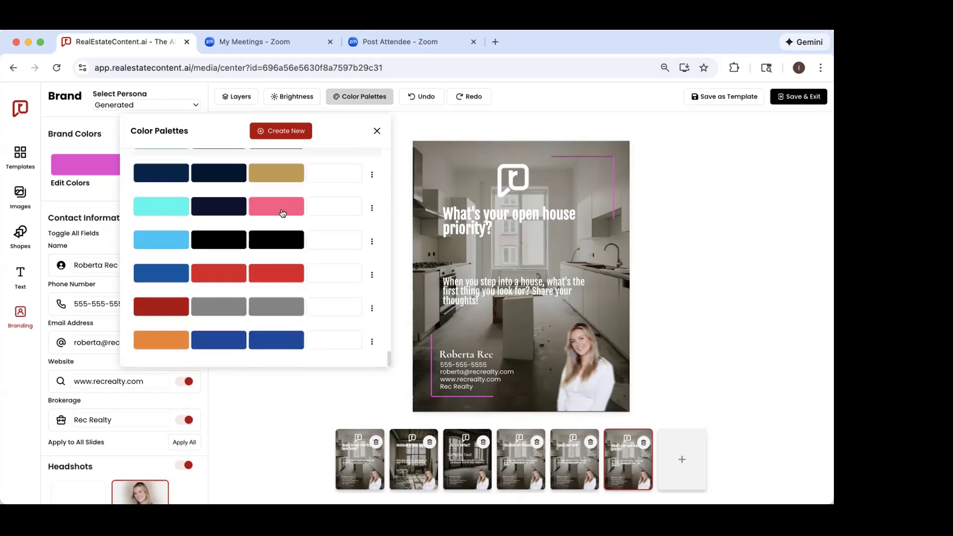
Step: Close the color palettes and view the slide's brightness strength and tint options without changing them
{"action": "scroll", "coordinate": [279, 232], "scroll_direction": "up", "scroll_amount": 10}
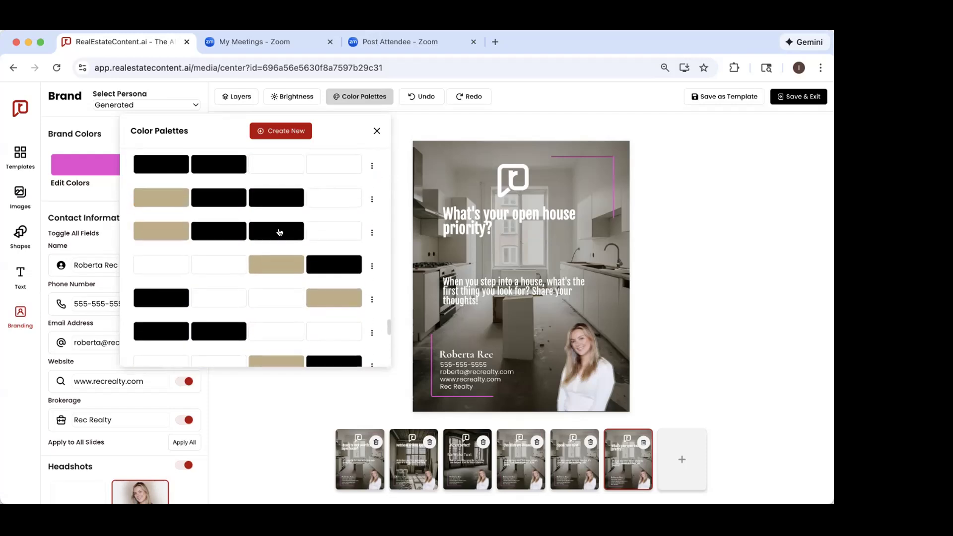
{"action": "left_click", "coordinate": [376, 130]}
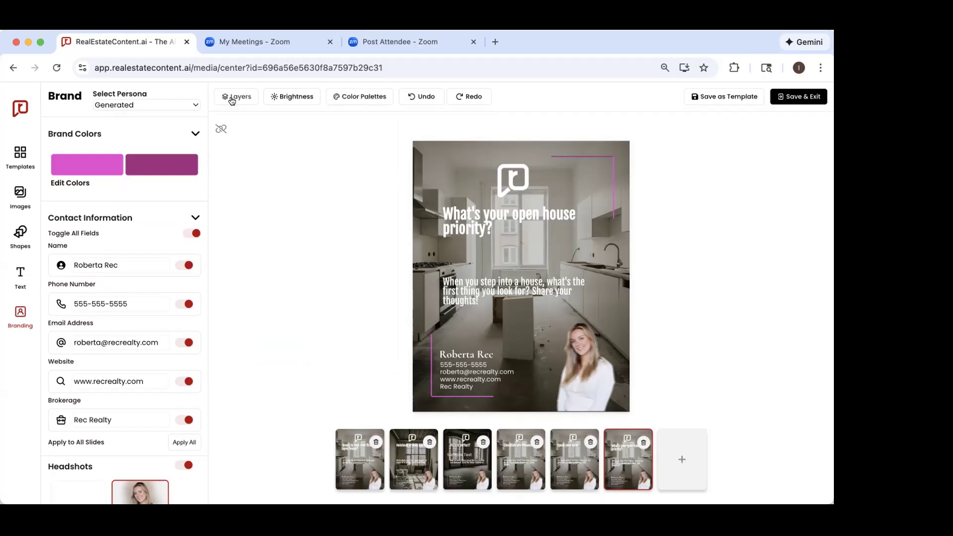
{"action": "left_click", "coordinate": [279, 97]}
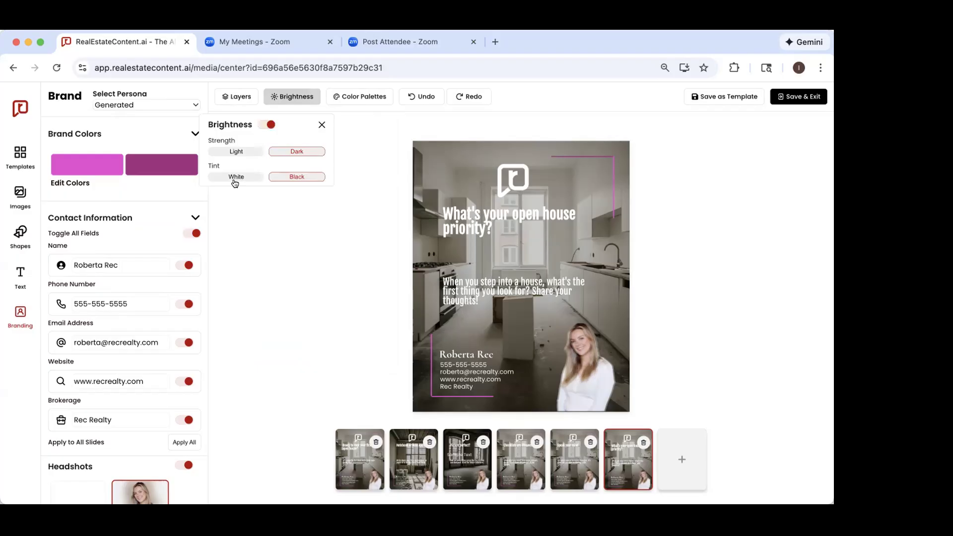
{"action": "left_click", "coordinate": [273, 261]}
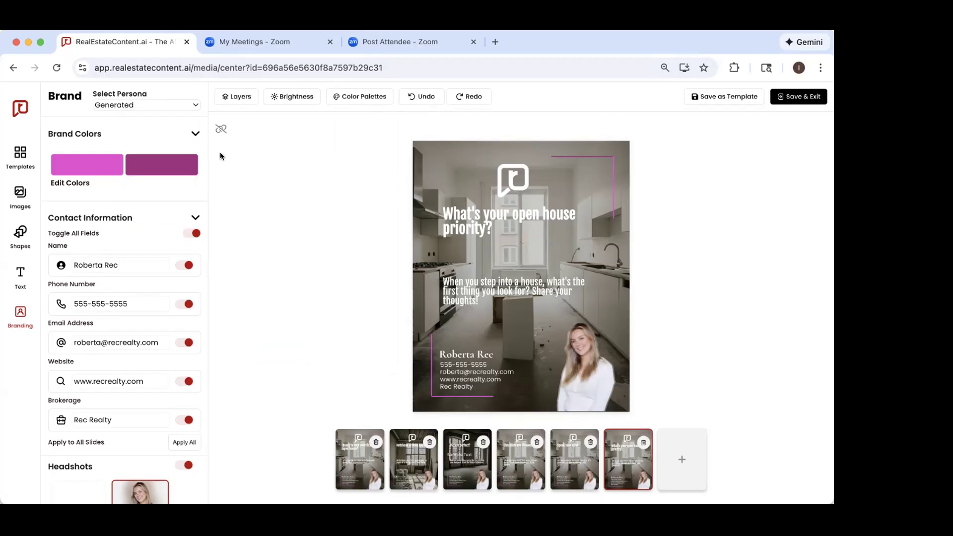
Step: Link the slides from the first one and move the subtext up beneath the headline and the headshot slightly left on all of them
{"action": "left_click", "coordinate": [342, 457]}
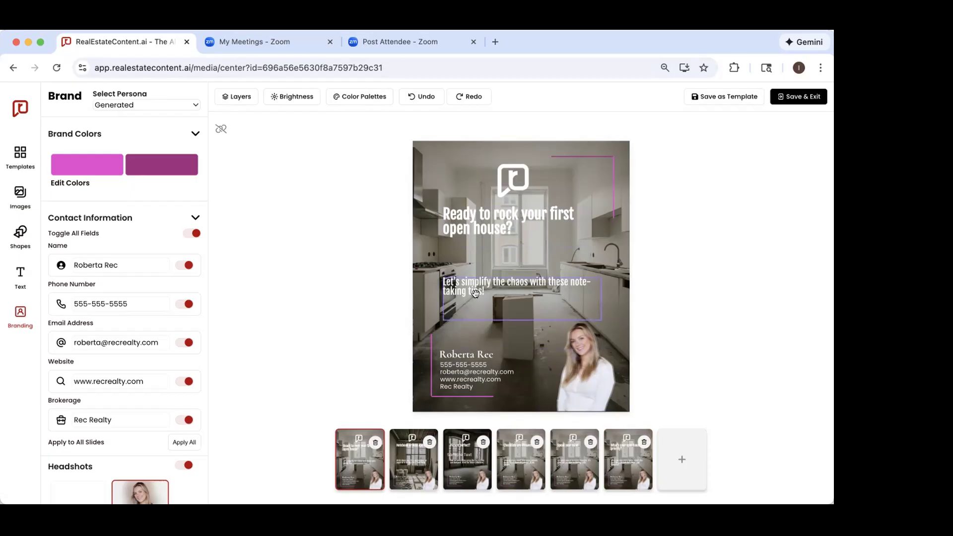
{"action": "left_click", "coordinate": [221, 128]}
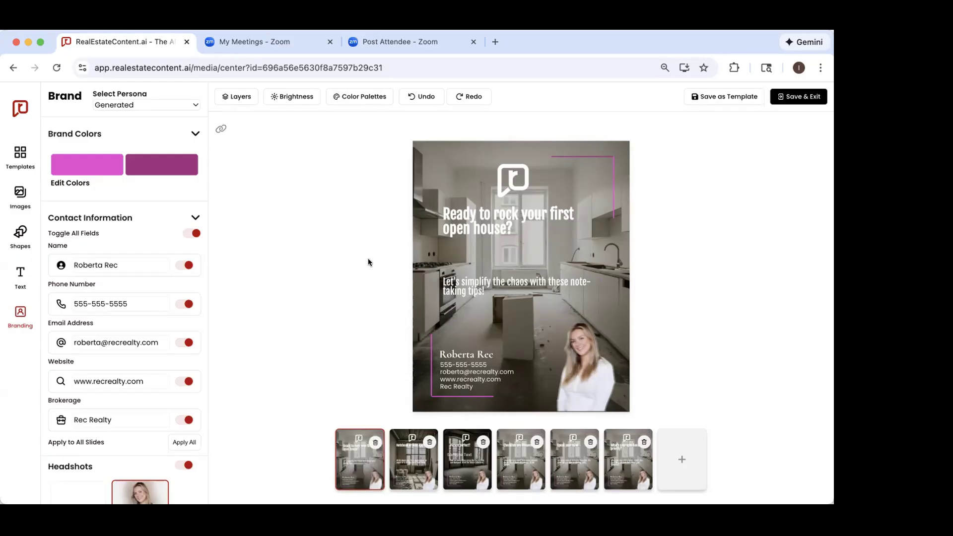
{"action": "left_click_drag", "start_coordinate": [483, 290], "coordinate": [483, 268]}
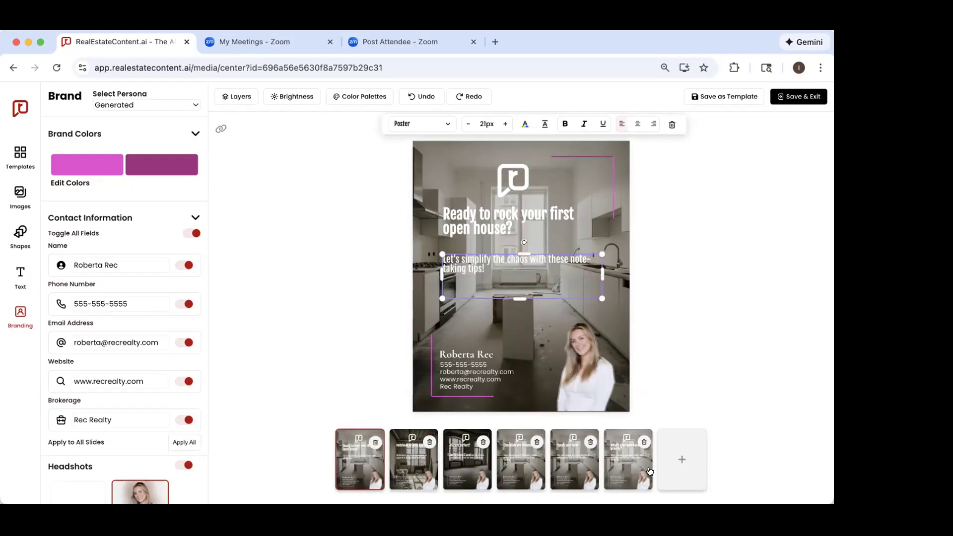
{"action": "left_click_drag", "start_coordinate": [587, 360], "coordinate": [557, 359]}
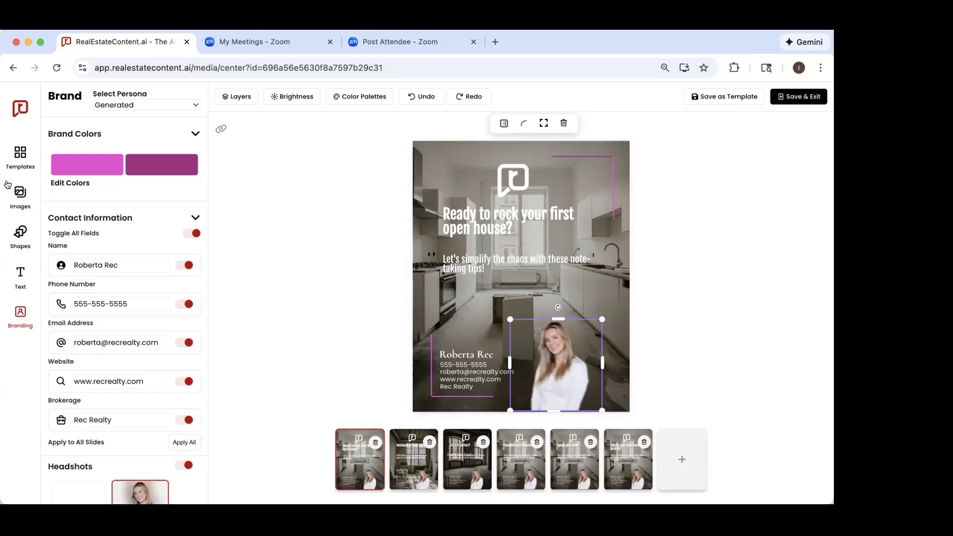
Step: Browse the full collection of saved image templates for the "Ready to rock your first open house?" slide
{"action": "left_click", "coordinate": [15, 159]}
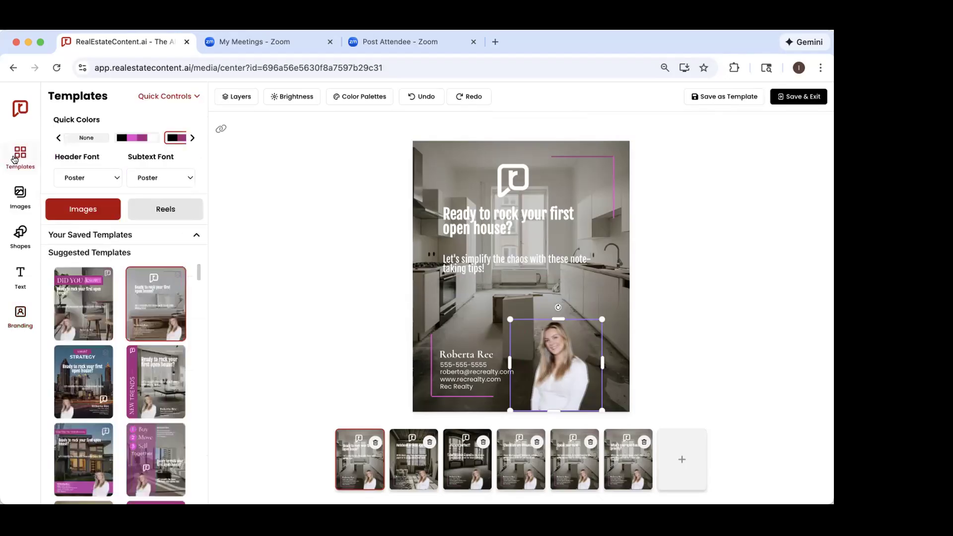
{"action": "left_click", "coordinate": [106, 235]}
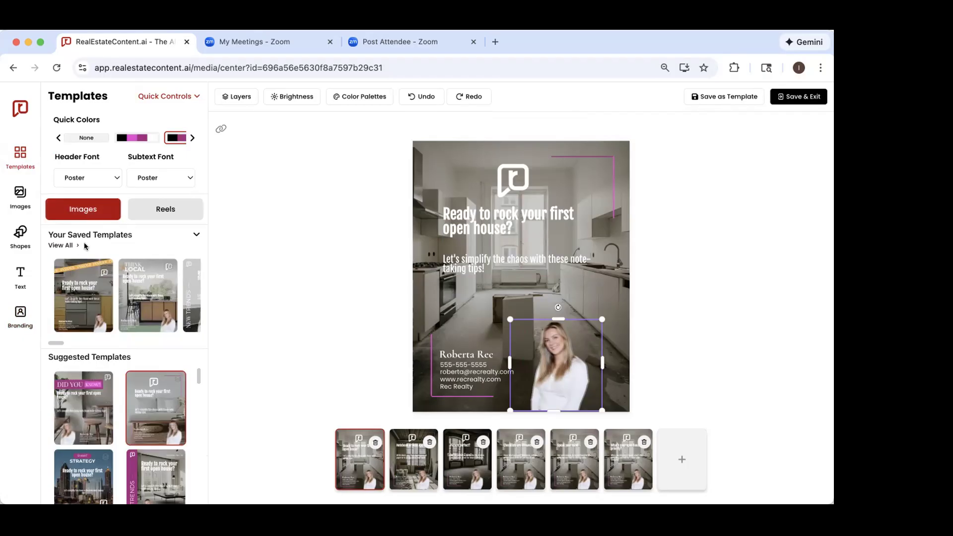
{"action": "left_click", "coordinate": [61, 246]}
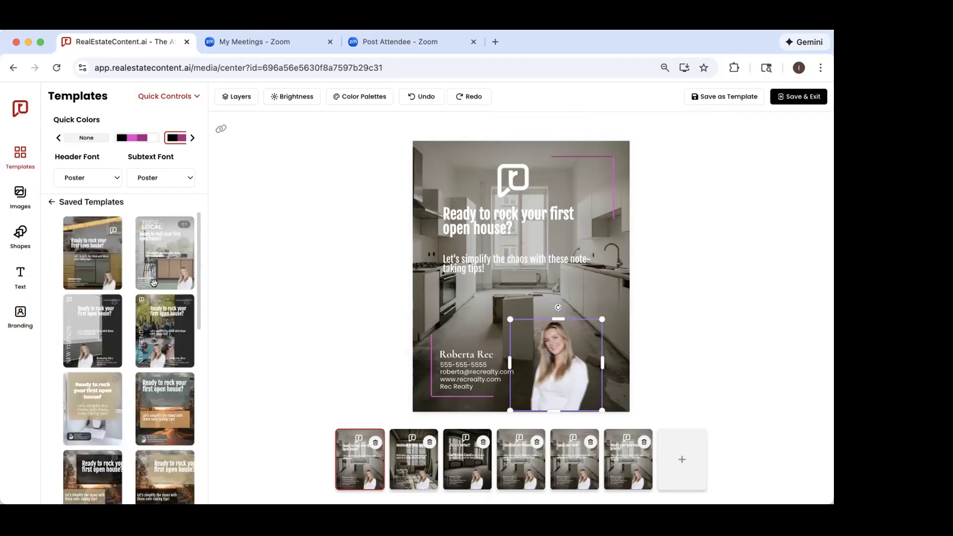
{"action": "scroll", "coordinate": [154, 283], "scroll_direction": "down", "scroll_amount": 5}
{"action": "scroll", "coordinate": [154, 283], "scroll_direction": "down", "scroll_amount": 3}
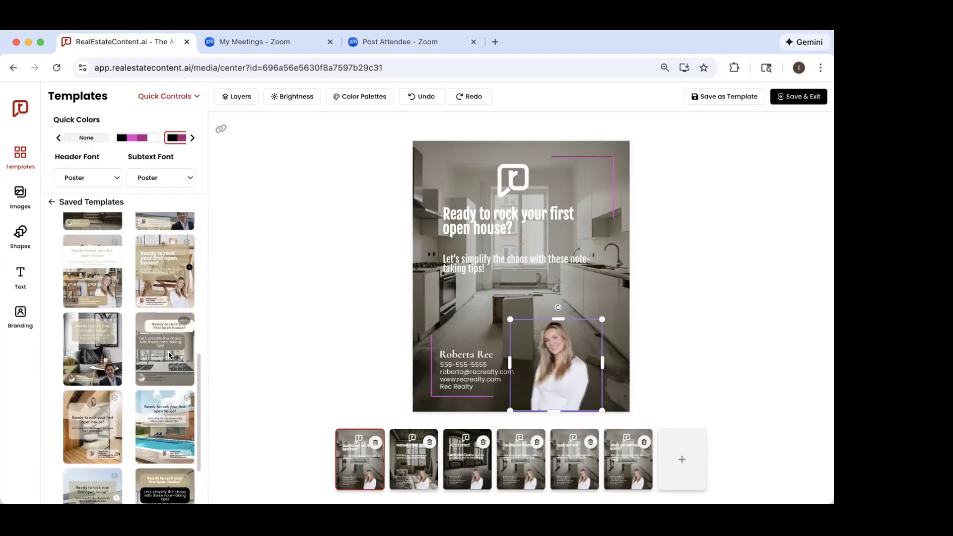
{"action": "scroll", "coordinate": [169, 355], "scroll_direction": "down", "scroll_amount": 10}
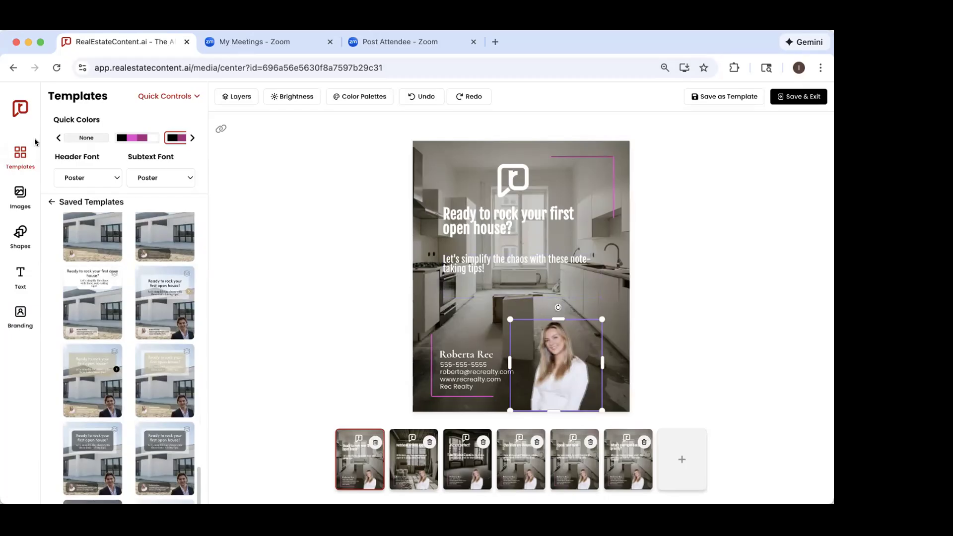
Step: Leave the design editor without saving and view the January 26 Instagram post's options for tagging users and adding collaborators
{"action": "left_click", "coordinate": [19, 110]}
{"action": "left_click", "coordinate": [375, 306]}
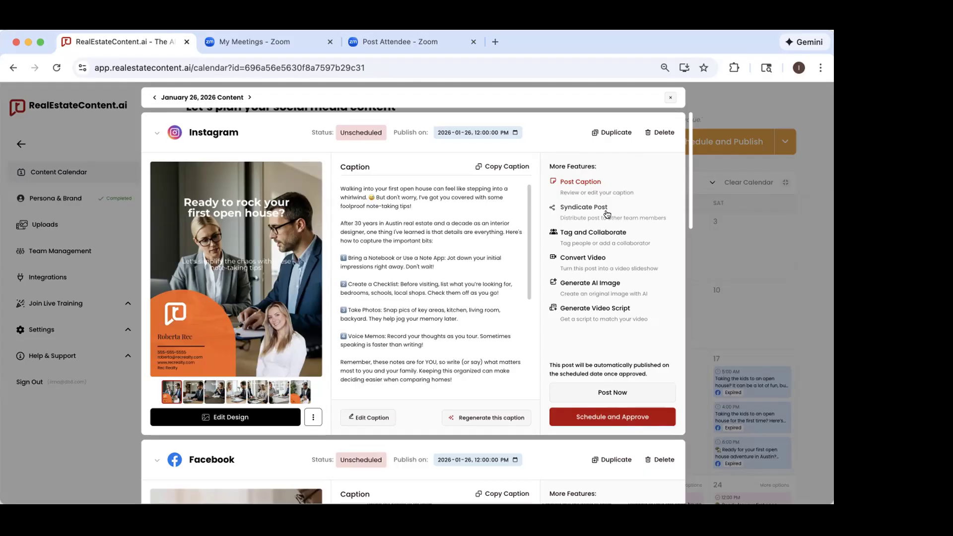
{"action": "scroll", "coordinate": [591, 223], "scroll_direction": "down", "scroll_amount": 1}
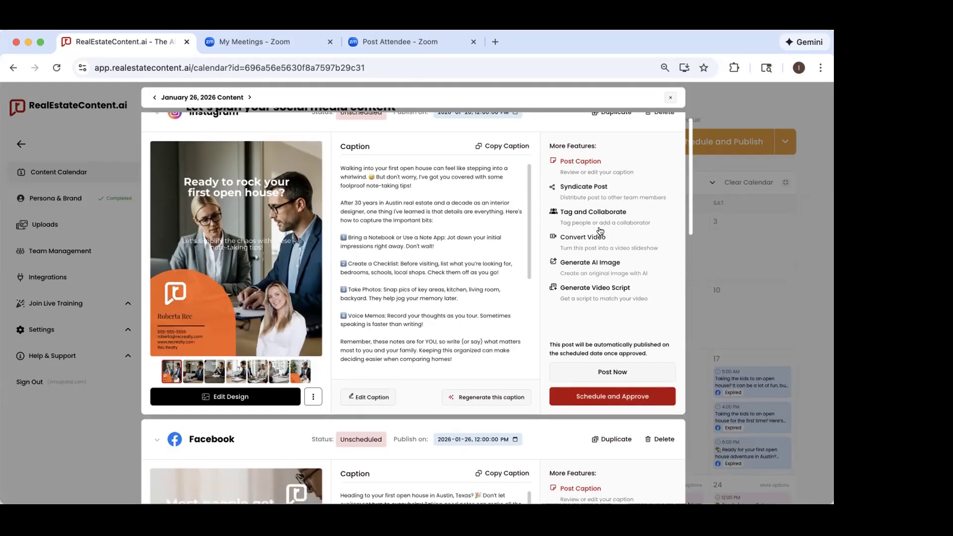
{"action": "left_click", "coordinate": [573, 220]}
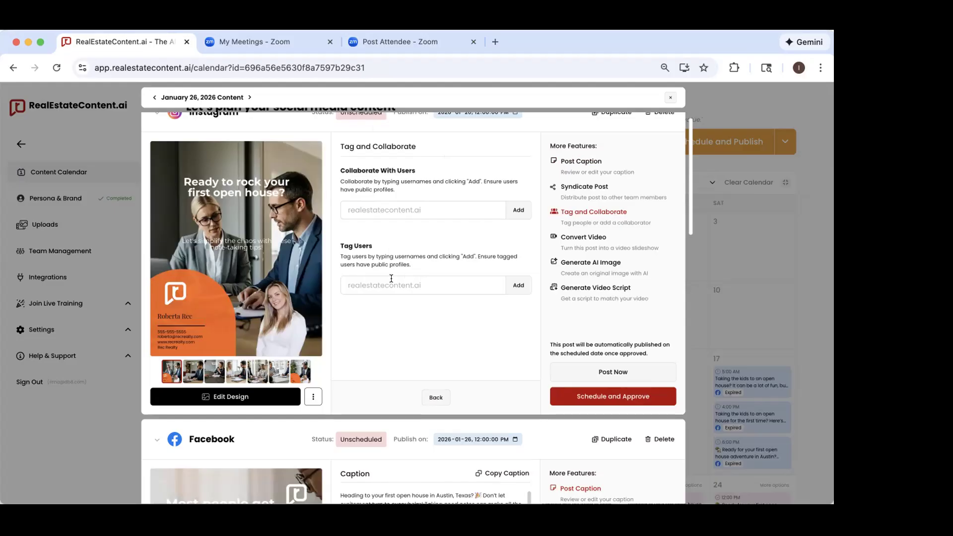
{"action": "left_click", "coordinate": [364, 207]}
Step: View the Instagram post's video conversion settings, including the slide transition choices, and close the post without converting it
{"action": "left_click", "coordinate": [579, 241]}
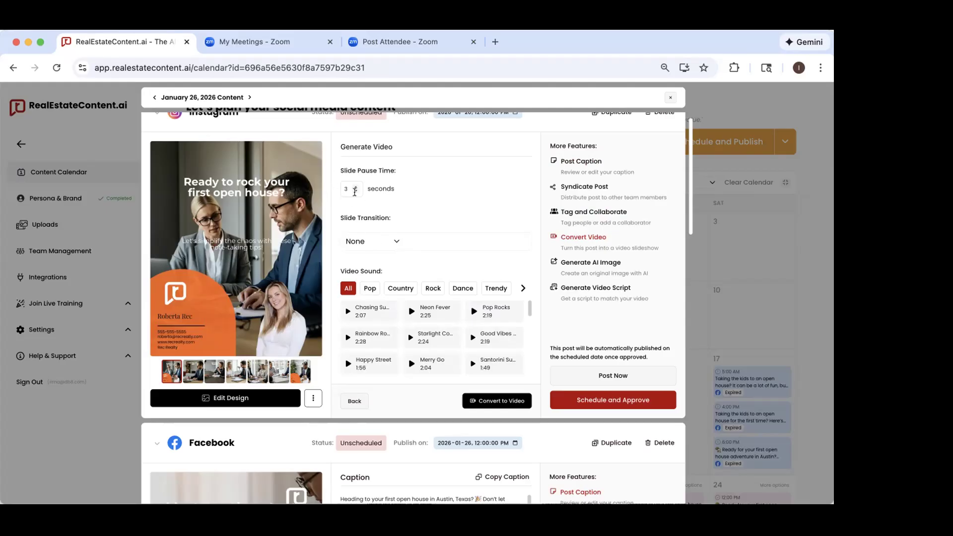
{"action": "left_click", "coordinate": [366, 241]}
{"action": "left_click", "coordinate": [461, 182]}
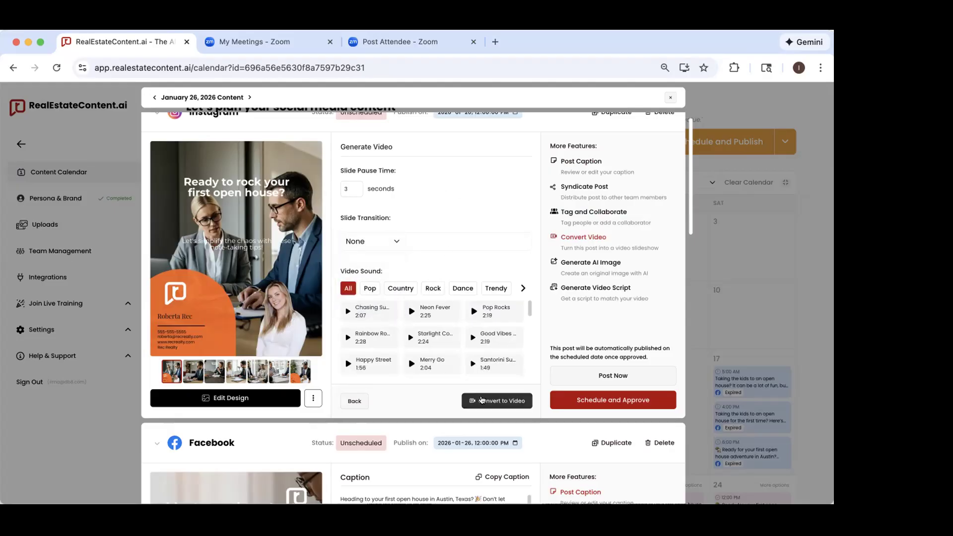
{"action": "left_click", "coordinate": [758, 243]}
Step: Play part of the January 27 LinkedIn post's video with the sound muted, pause it and close the post
{"action": "scroll", "coordinate": [470, 316], "scroll_direction": "down", "scroll_amount": 2}
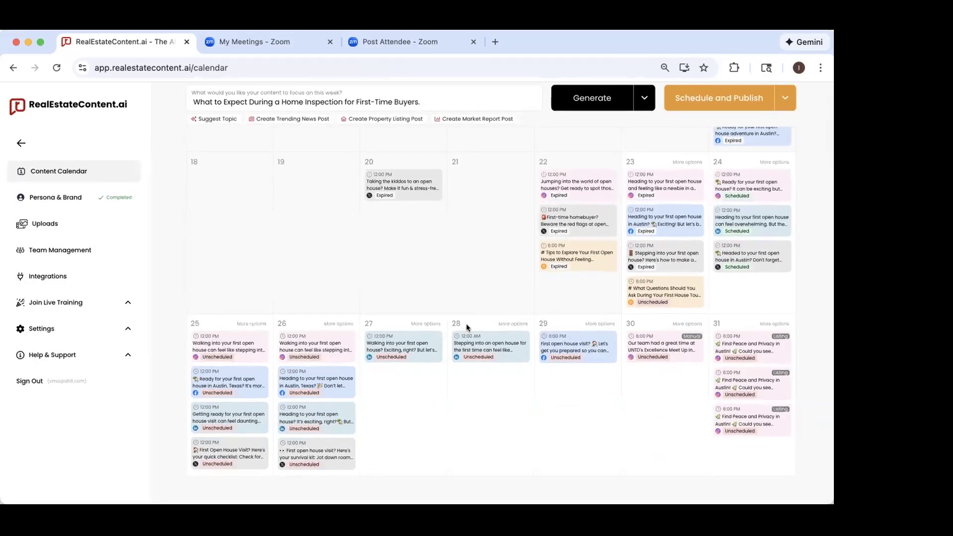
{"action": "left_click", "coordinate": [401, 352]}
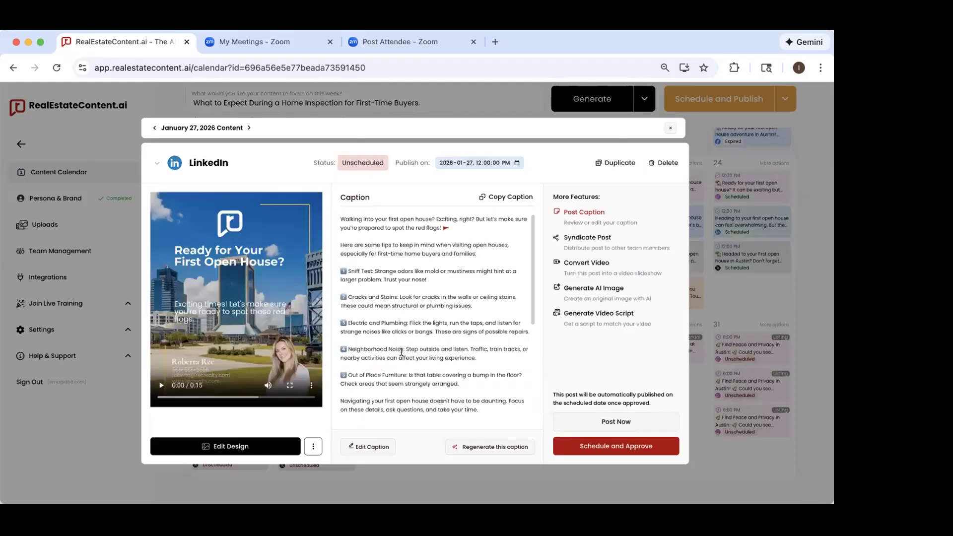
{"action": "left_click", "coordinate": [266, 385]}
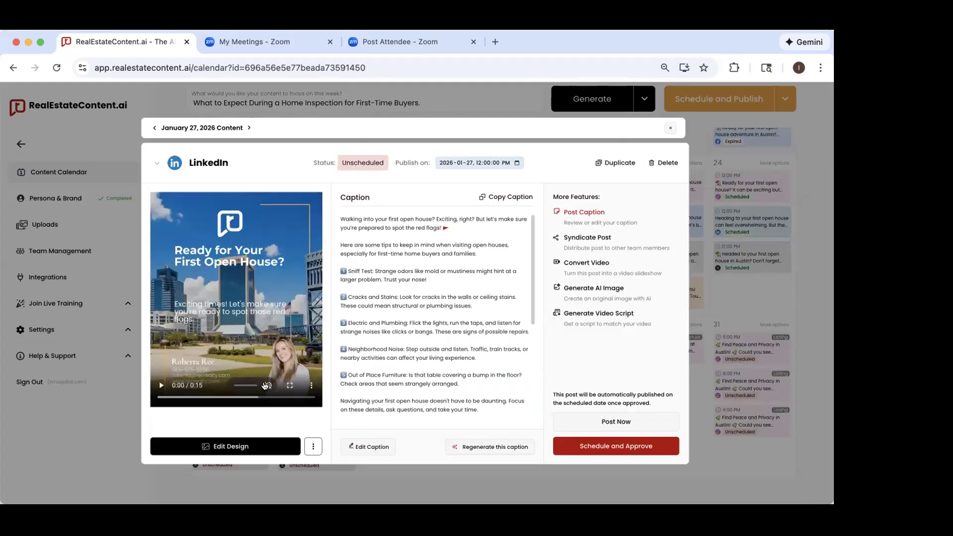
{"action": "left_click", "coordinate": [161, 385]}
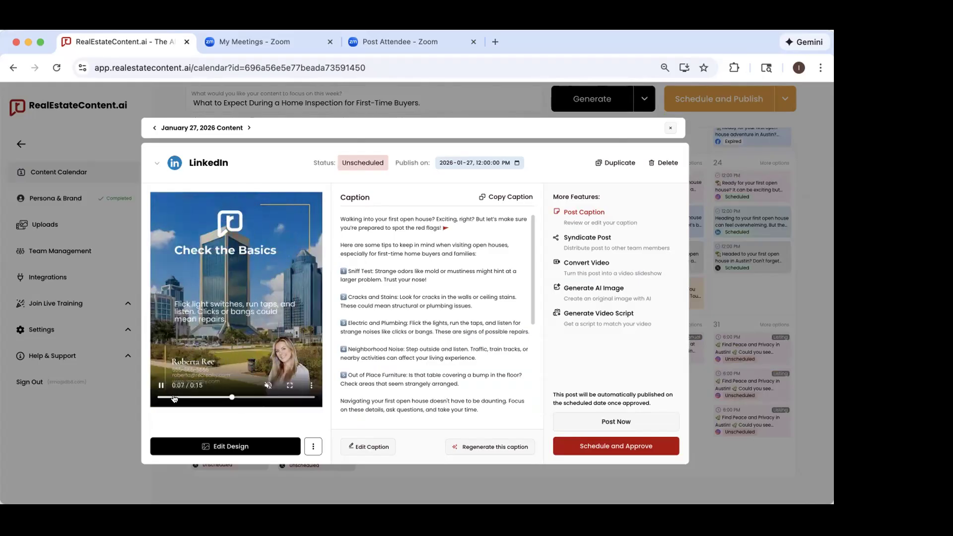
{"action": "left_click", "coordinate": [159, 386]}
{"action": "left_click", "coordinate": [121, 421]}
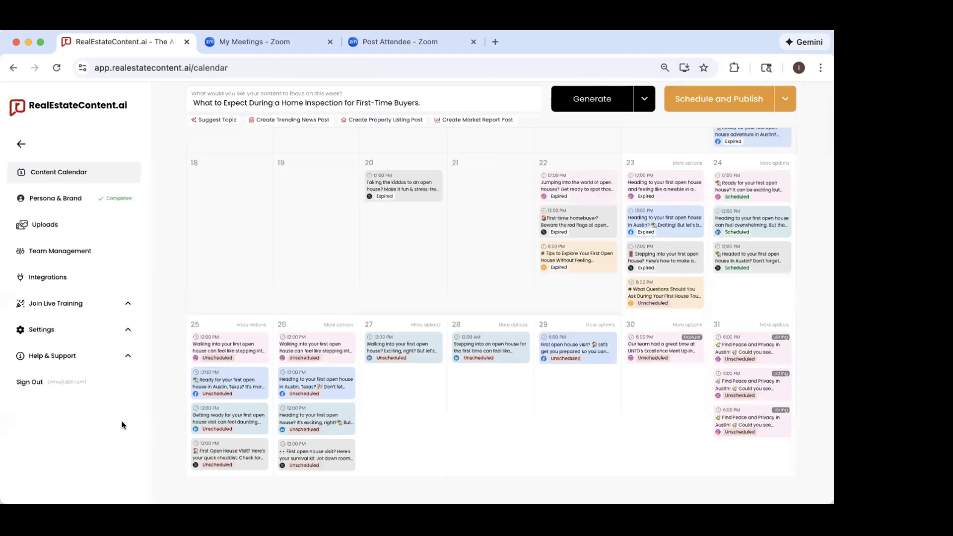
Step: Open AI image generation for the January 26 Instagram post and close the post without creating an image
{"action": "left_click", "coordinate": [293, 348]}
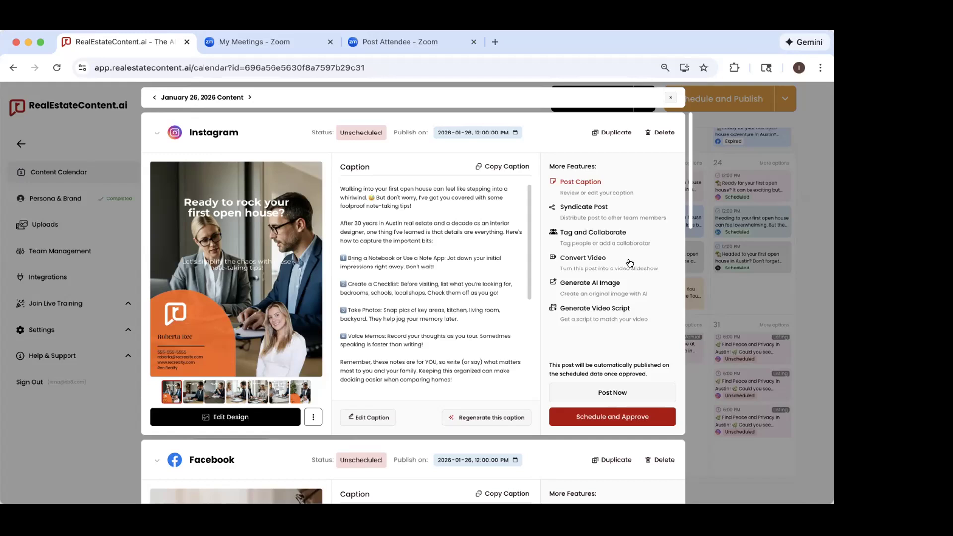
{"action": "left_click", "coordinate": [587, 293]}
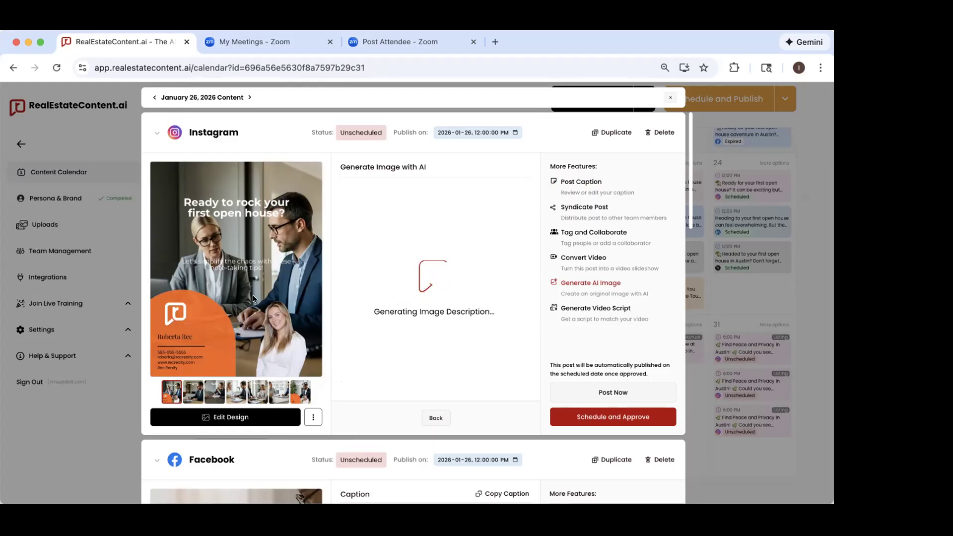
{"action": "left_click", "coordinate": [796, 441]}
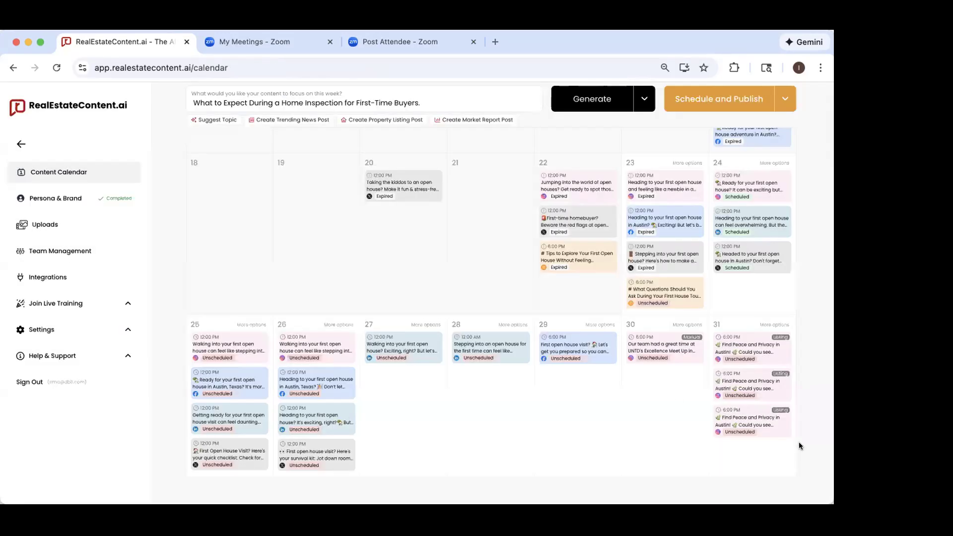
Step: Look through all the slides of the January 28 LinkedIn post and return to the first one
{"action": "left_click", "coordinate": [486, 366]}
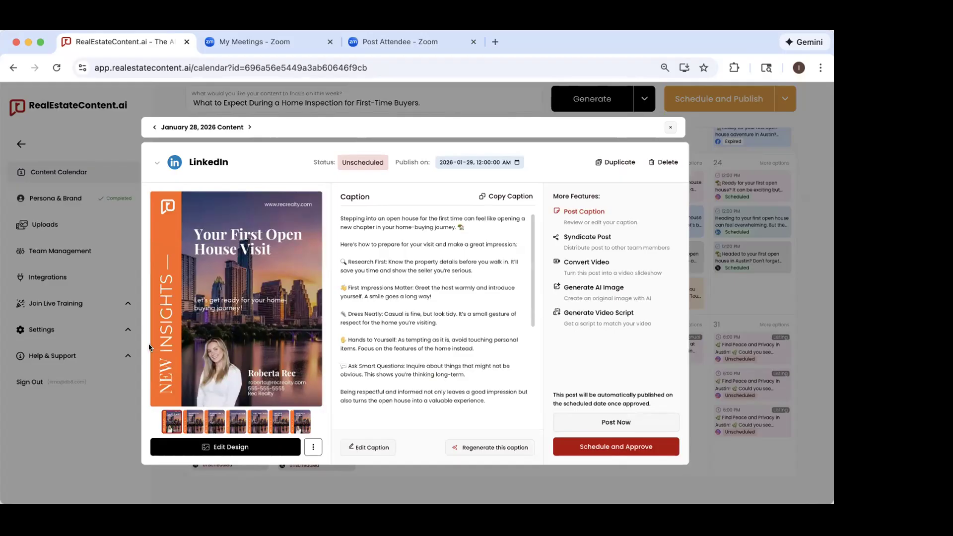
{"action": "left_click", "coordinate": [192, 426]}
{"action": "left_click", "coordinate": [214, 423]}
{"action": "left_click", "coordinate": [249, 425]}
{"action": "left_click", "coordinate": [231, 423]}
{"action": "left_click", "coordinate": [258, 423]}
{"action": "left_click", "coordinate": [279, 423]}
{"action": "left_click", "coordinate": [300, 423]}
{"action": "left_click", "coordinate": [167, 424]}
Step: Replace the LinkedIn post's AI image description with "austin skyline at sunset" and exclude people from the generated image
{"action": "left_click", "coordinate": [592, 294]}
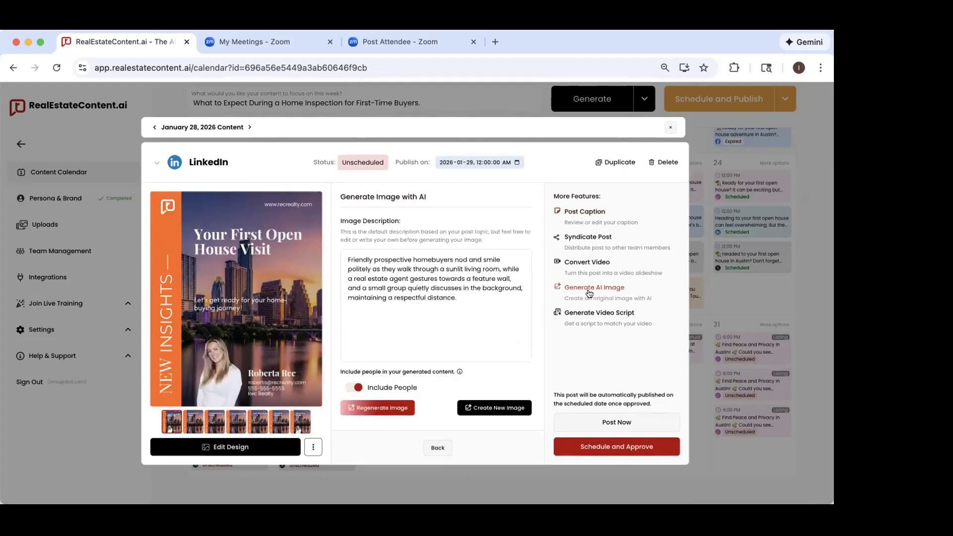
{"action": "left_click", "coordinate": [489, 314]}
{"action": "left_click_drag", "start_coordinate": [456, 298], "coordinate": [331, 252]}
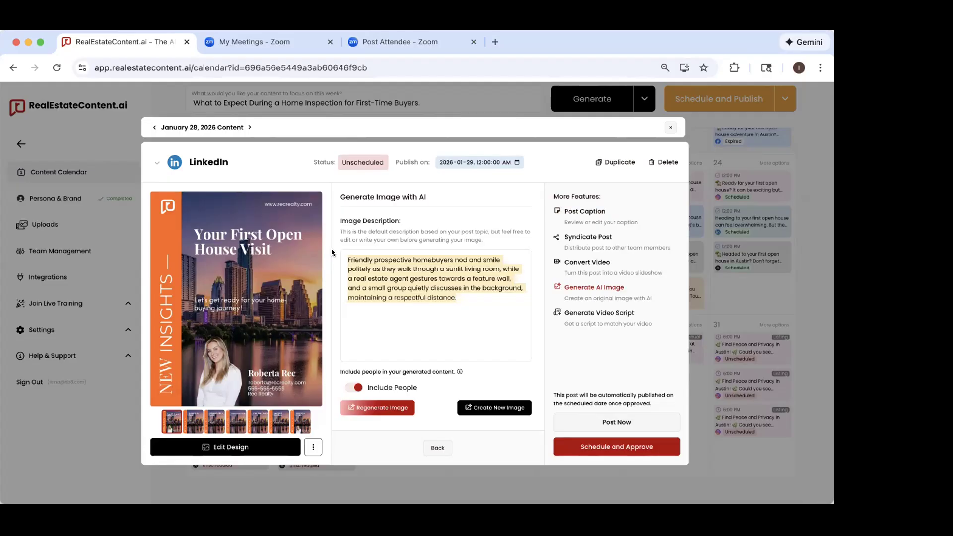
{"action": "key", "text": "BackSpace"}
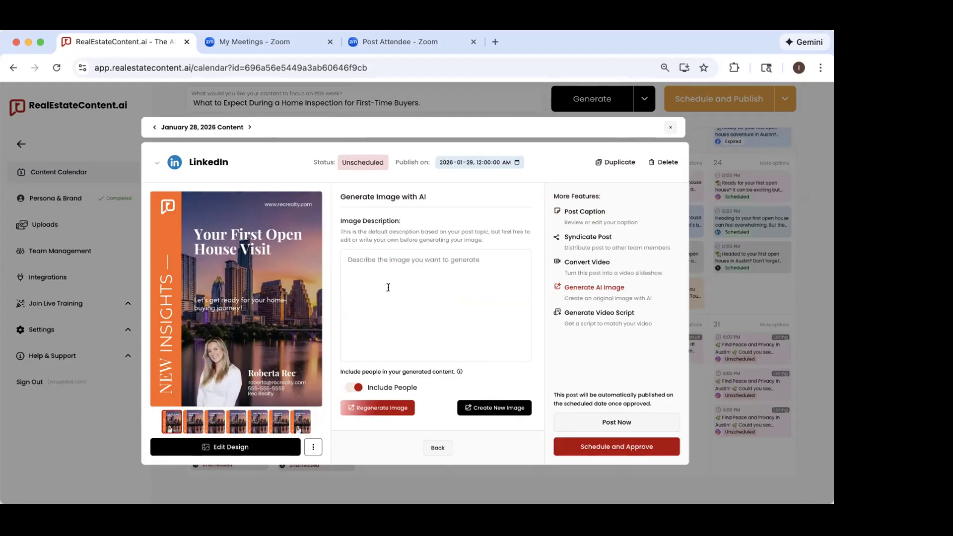
{"action": "type", "text": "austin "}
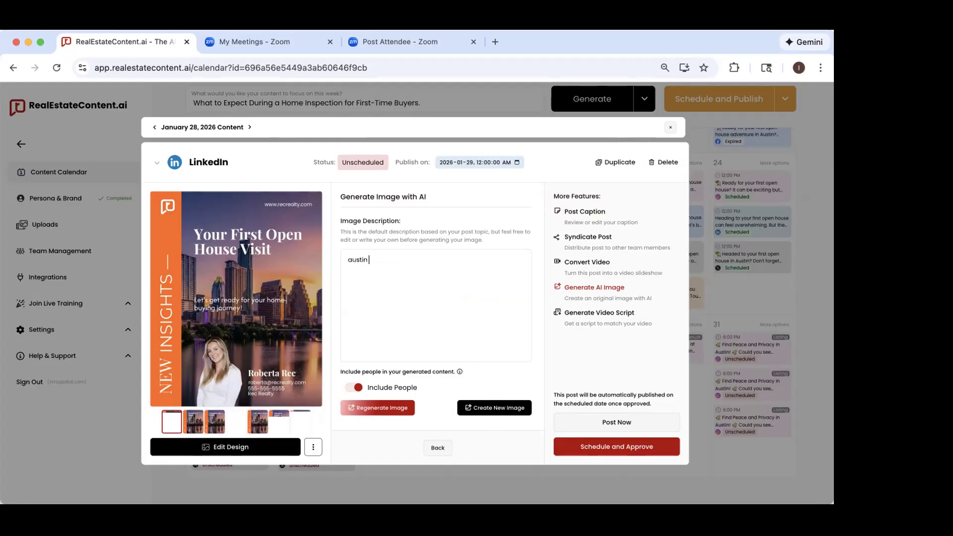
{"action": "type", "text": "skyline at "}
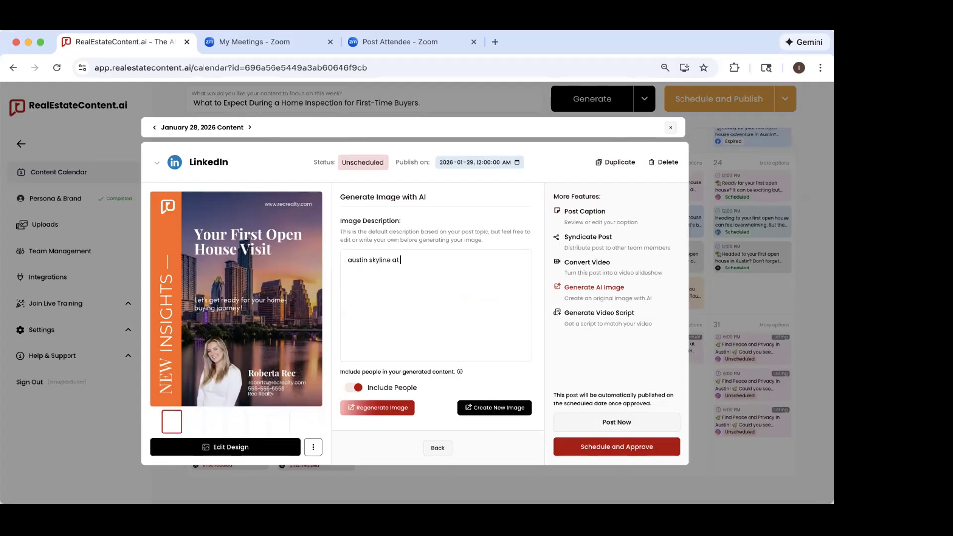
{"action": "type", "text": "sunset"}
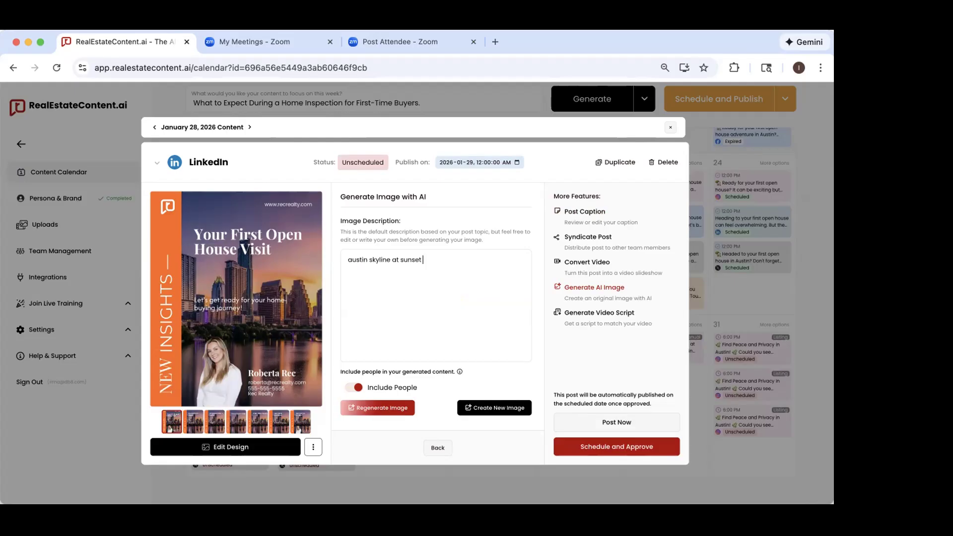
{"action": "left_click", "coordinate": [349, 387]}
{"action": "left_click_drag", "start_coordinate": [469, 269], "coordinate": [315, 250]}
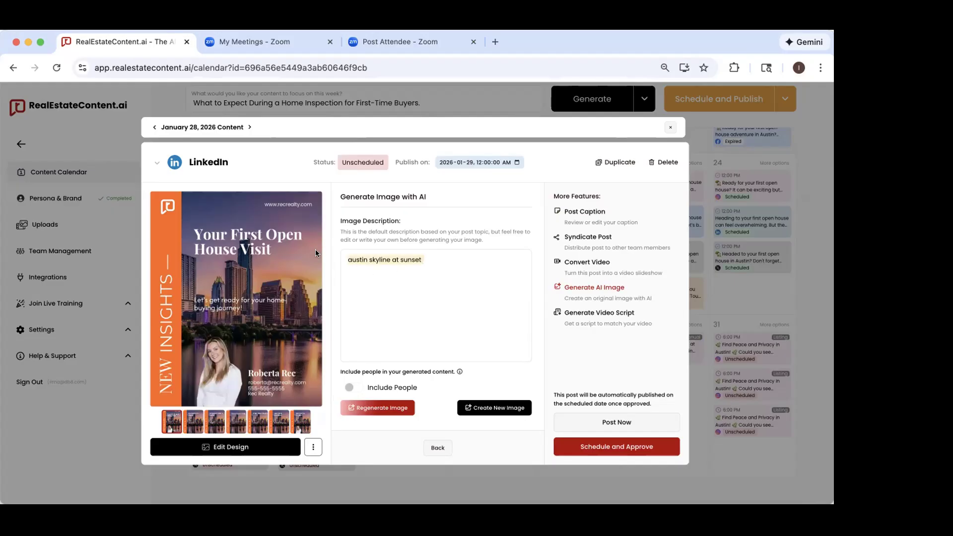
{"action": "left_click", "coordinate": [407, 307]}
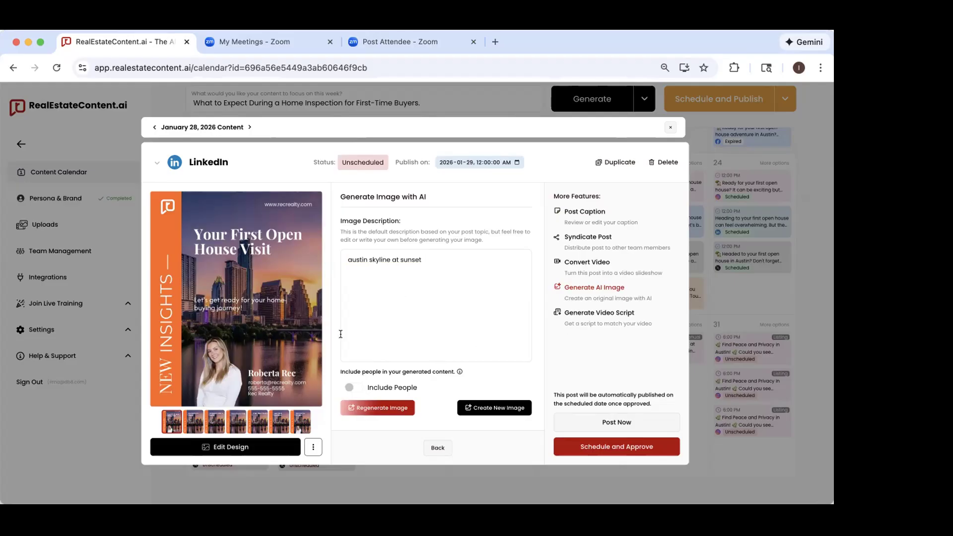
Step: Generate a video script for the January 28 LinkedIn post and read it through to the closing section
{"action": "left_click", "coordinate": [587, 317]}
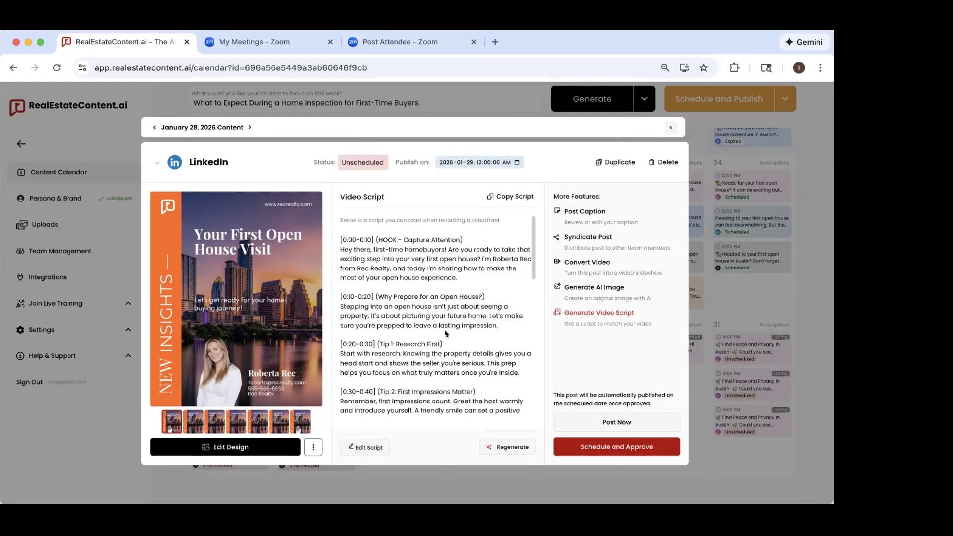
{"action": "scroll", "coordinate": [445, 332], "scroll_direction": "down", "scroll_amount": 15}
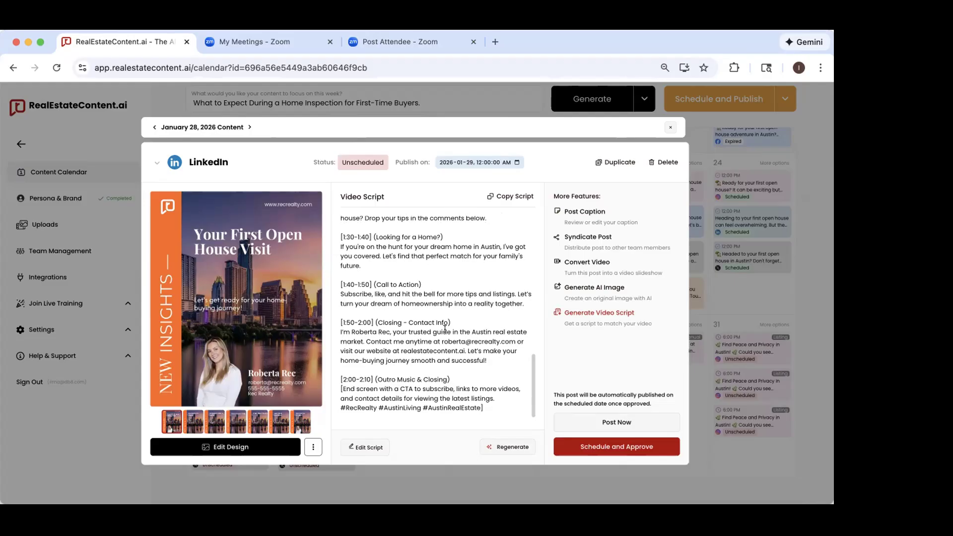
{"action": "scroll", "coordinate": [445, 329], "scroll_direction": "up", "scroll_amount": 10}
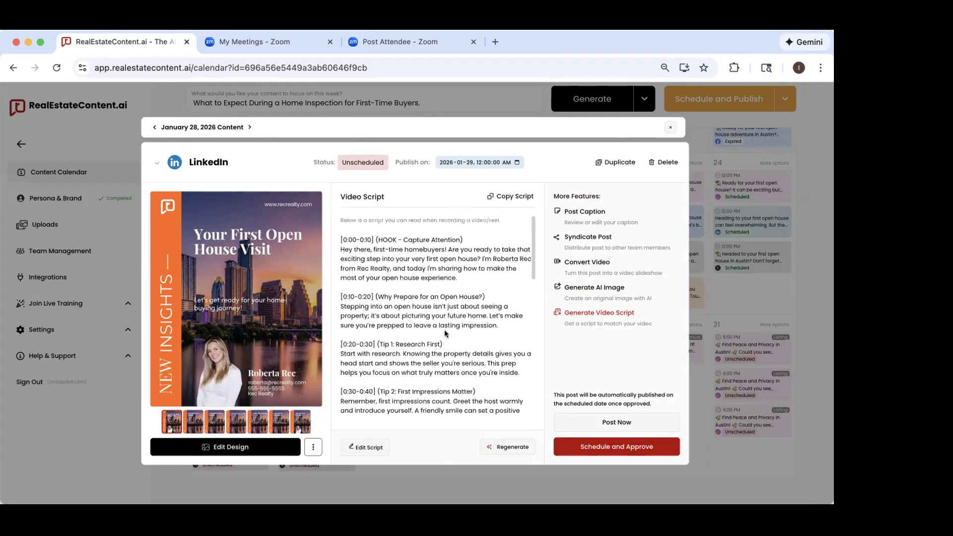
Step: Read the LinkedIn video script to its end, return to the post caption and check the media upload and download options
{"action": "scroll", "coordinate": [431, 372], "scroll_direction": "down", "scroll_amount": 10}
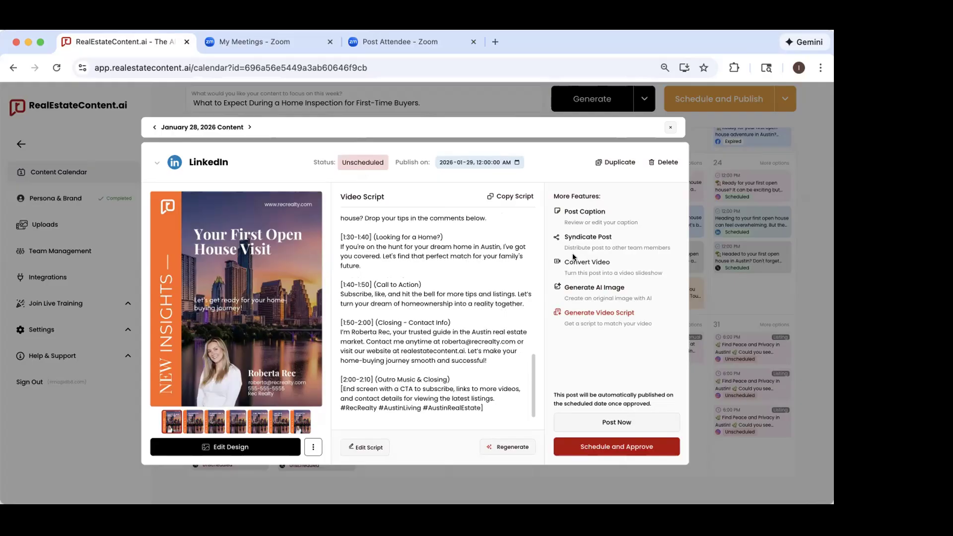
{"action": "left_click", "coordinate": [584, 212]}
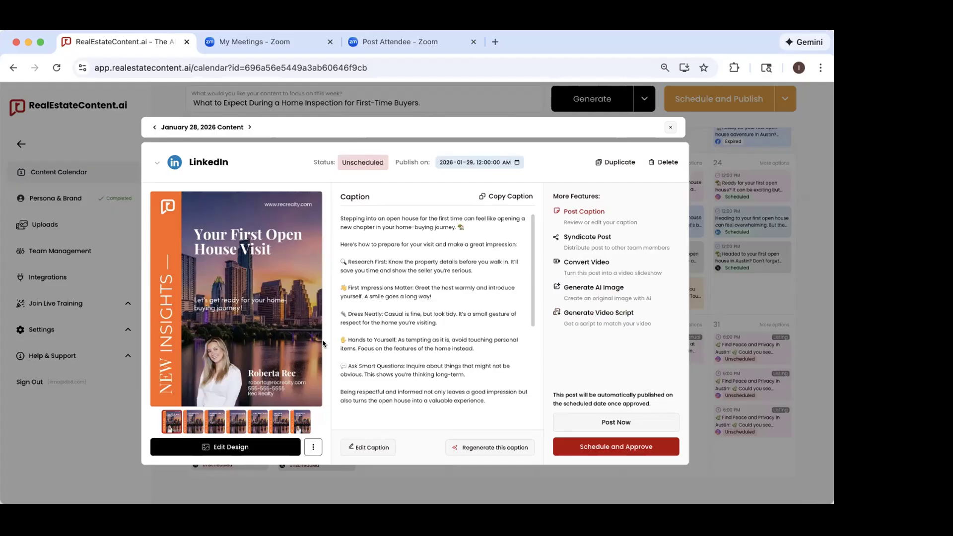
{"action": "left_click", "coordinate": [314, 448]}
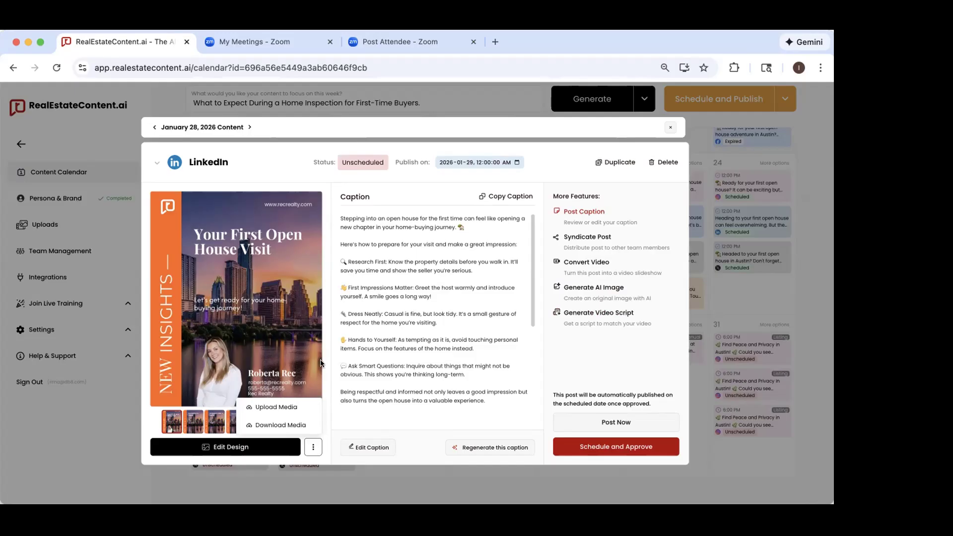
{"action": "left_click", "coordinate": [333, 324]}
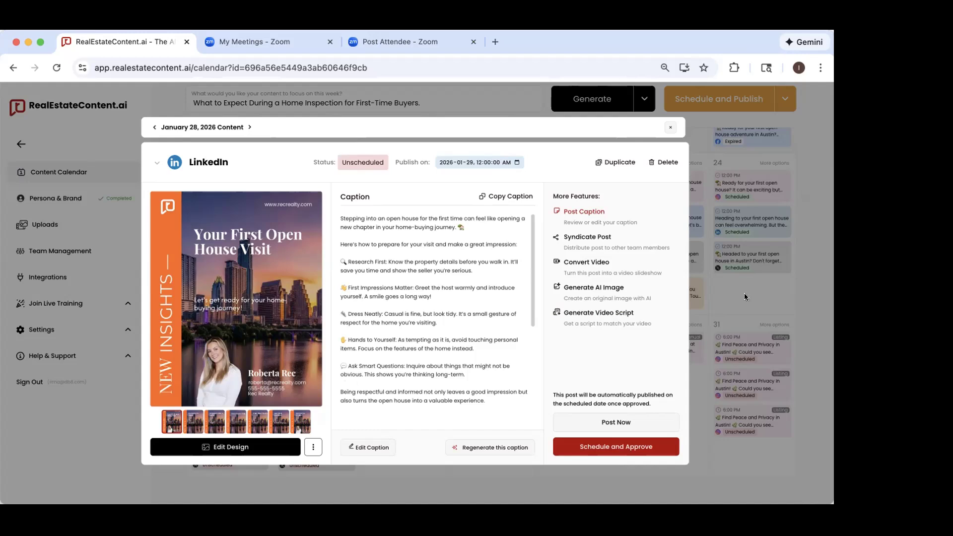
Step: Open the January 29 Facebook post, check its media options, read its caption through to the hashtags and close the post
{"action": "left_click", "coordinate": [744, 293]}
{"action": "left_click", "coordinate": [582, 351]}
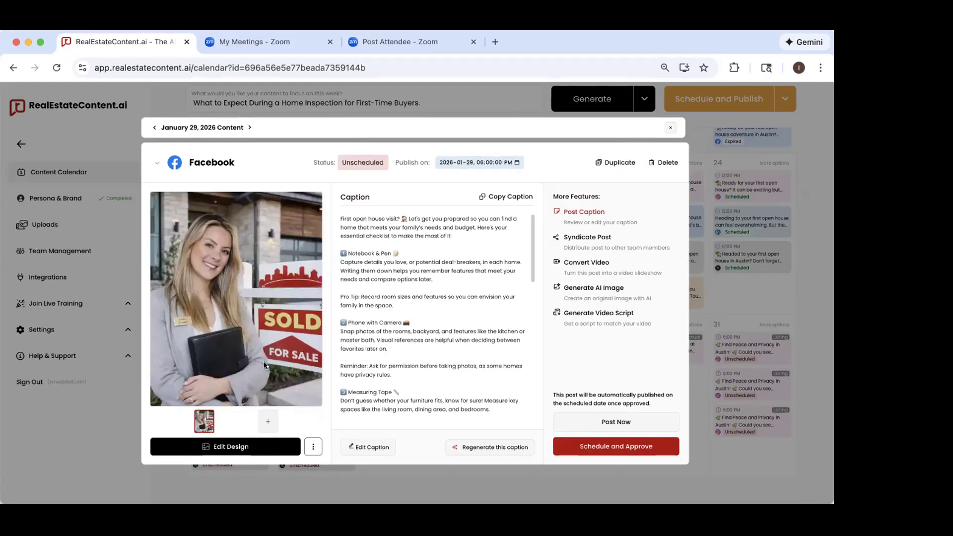
{"action": "left_click", "coordinate": [312, 448]}
{"action": "left_click", "coordinate": [324, 403]}
{"action": "scroll", "coordinate": [407, 276], "scroll_direction": "down", "scroll_amount": 3}
{"action": "scroll", "coordinate": [408, 275], "scroll_direction": "down", "scroll_amount": 10}
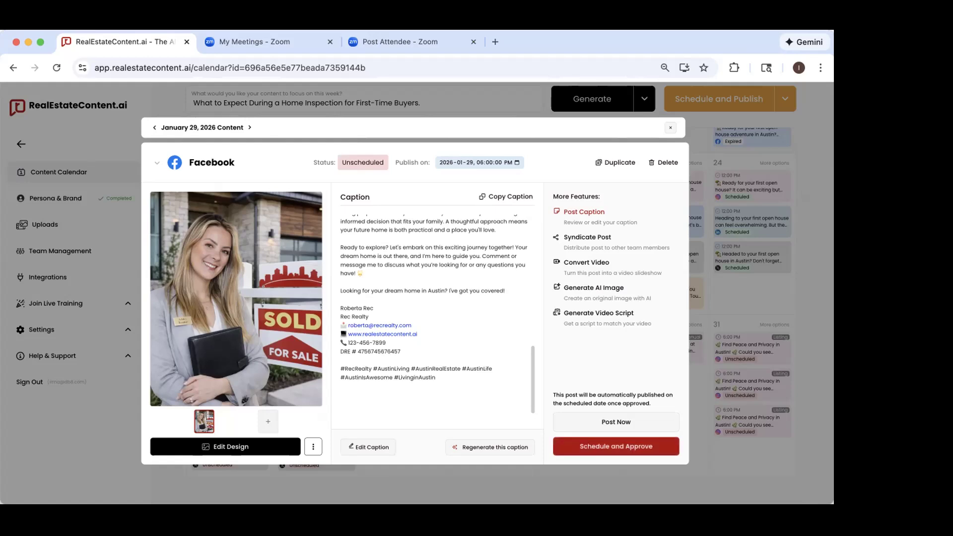
{"action": "left_click", "coordinate": [668, 130]}
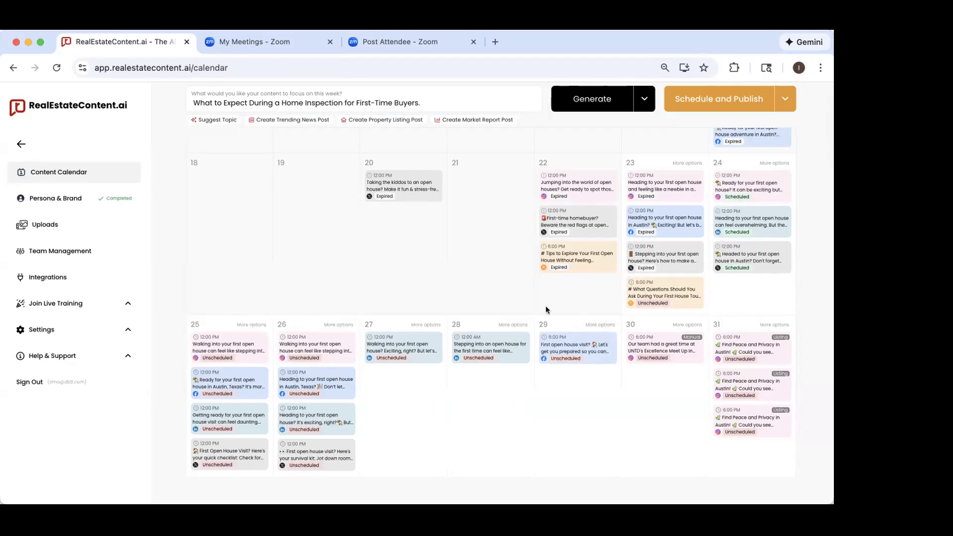
Step: Add an own-content post to January 29 and review its platform choices, keeping Instagram selected
{"action": "left_click", "coordinate": [603, 325]}
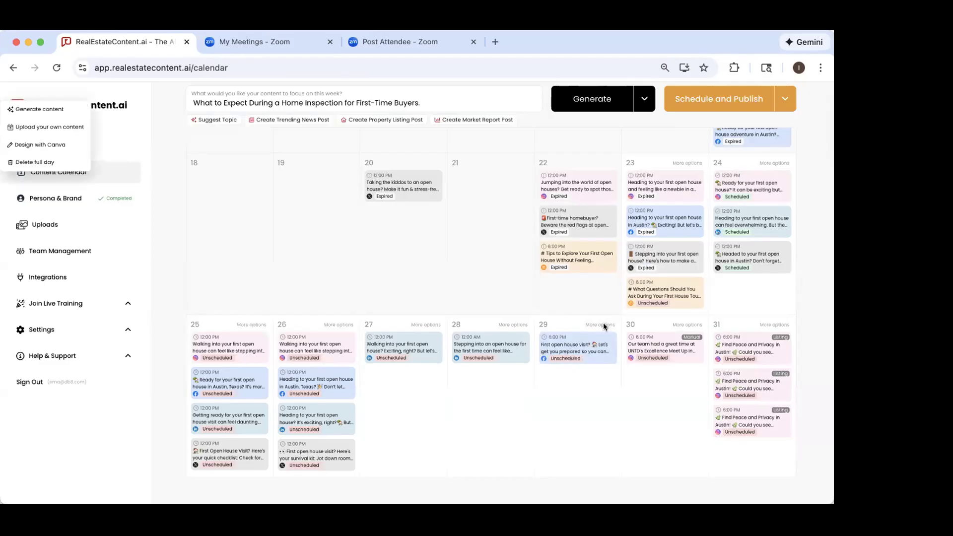
{"action": "left_click", "coordinate": [66, 127]}
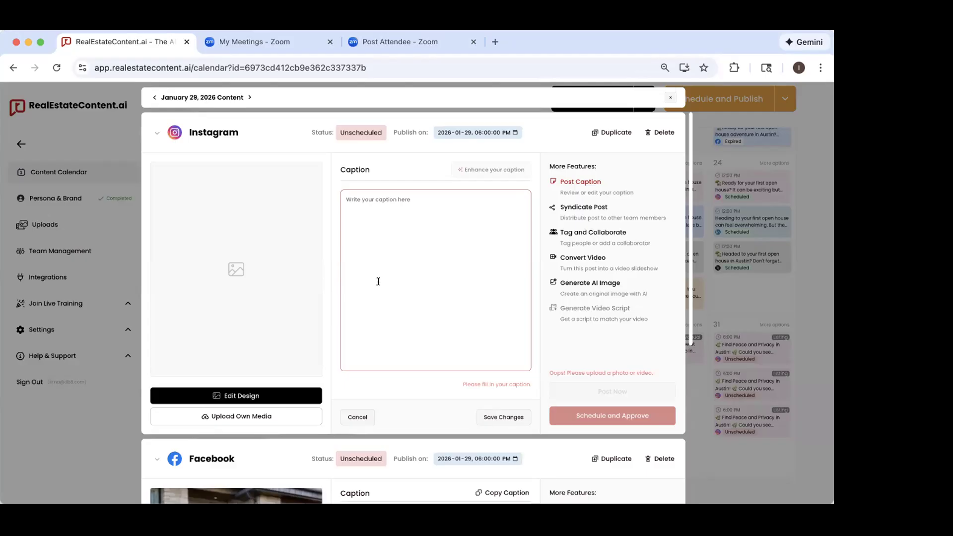
{"action": "left_click", "coordinate": [192, 134]}
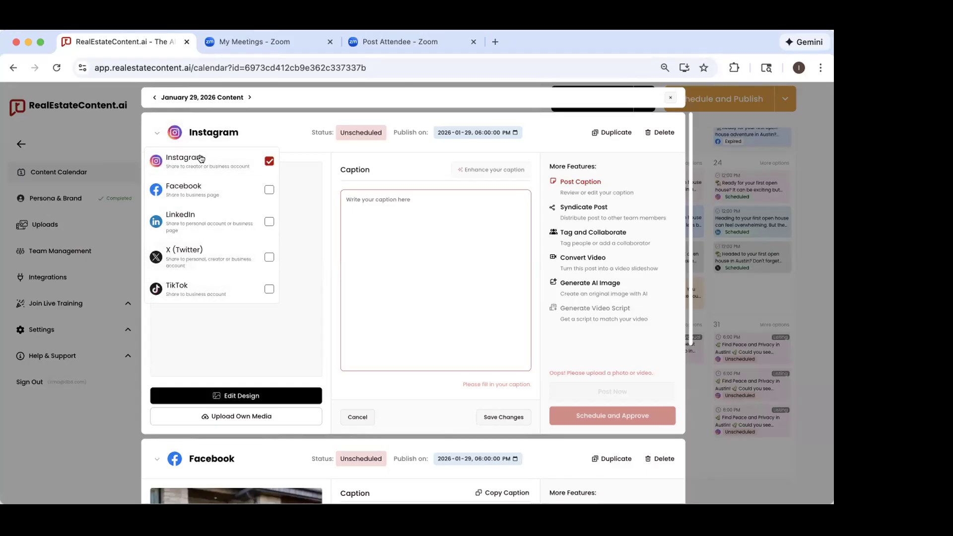
{"action": "left_click", "coordinate": [208, 128]}
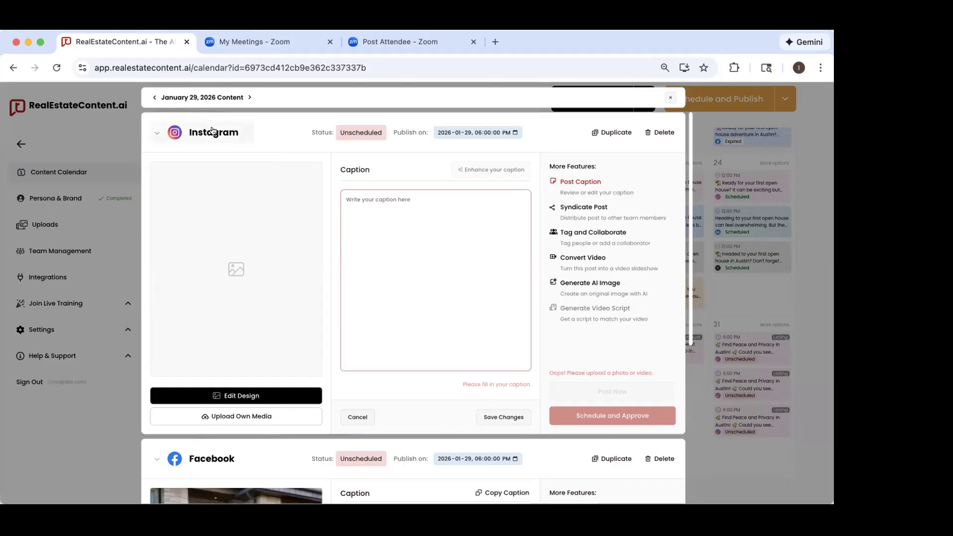
Step: Write the caption "Had a great weekend with the team at the Austin Real Estate Networking Conference!" for the new Instagram post and save it
{"action": "right_click", "coordinate": [373, 207]}
{"action": "left_click", "coordinate": [354, 204]}
{"action": "type", "text": "Had a great weekend with the team at the Au"}
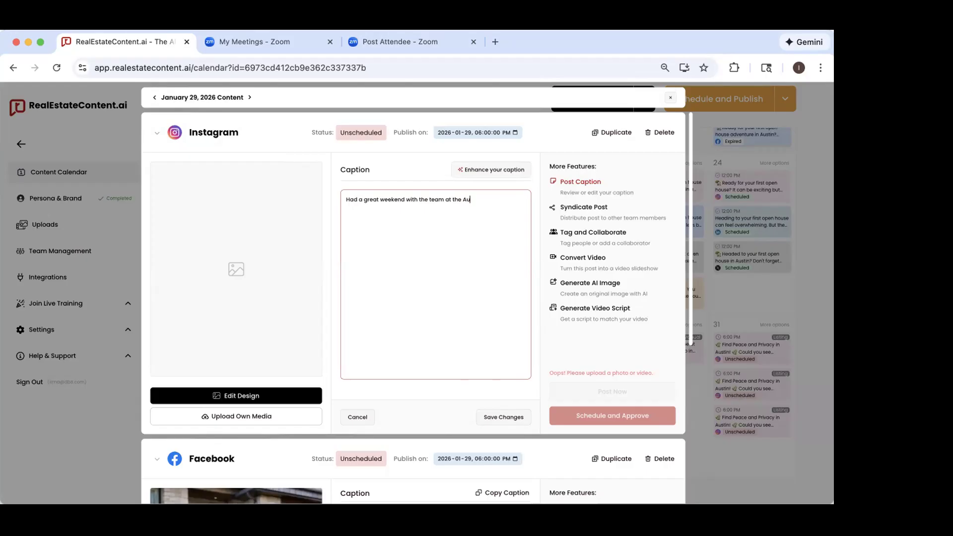
{"action": "type", "text": "stin Real Estate Networking Conference!"}
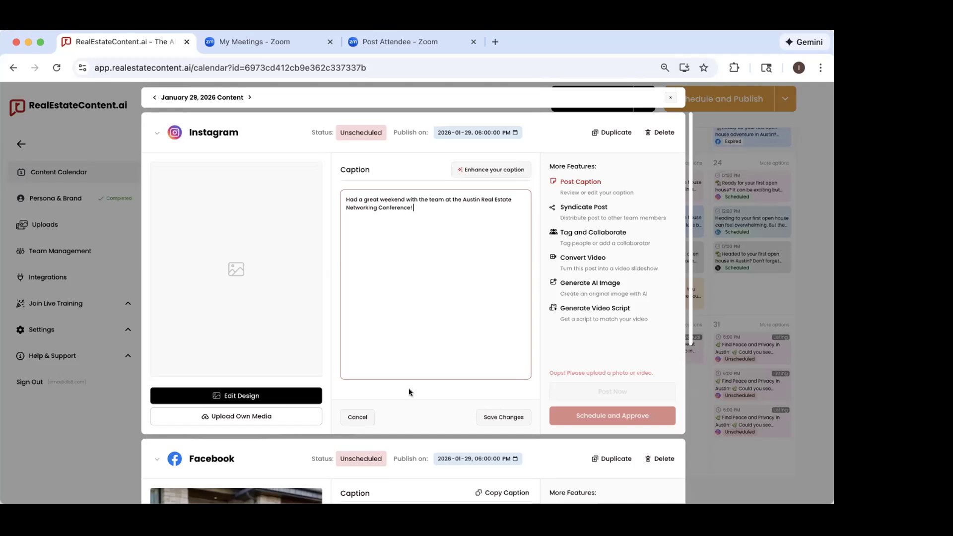
{"action": "left_click", "coordinate": [488, 417]}
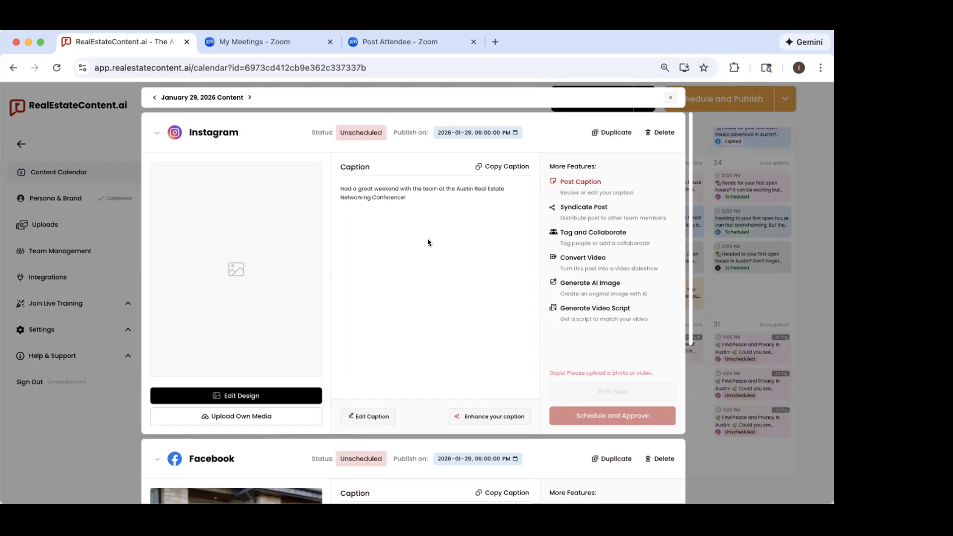
Step: Enhance the new Instagram post's caption with AI and look through the expanded text
{"action": "left_click", "coordinate": [468, 416]}
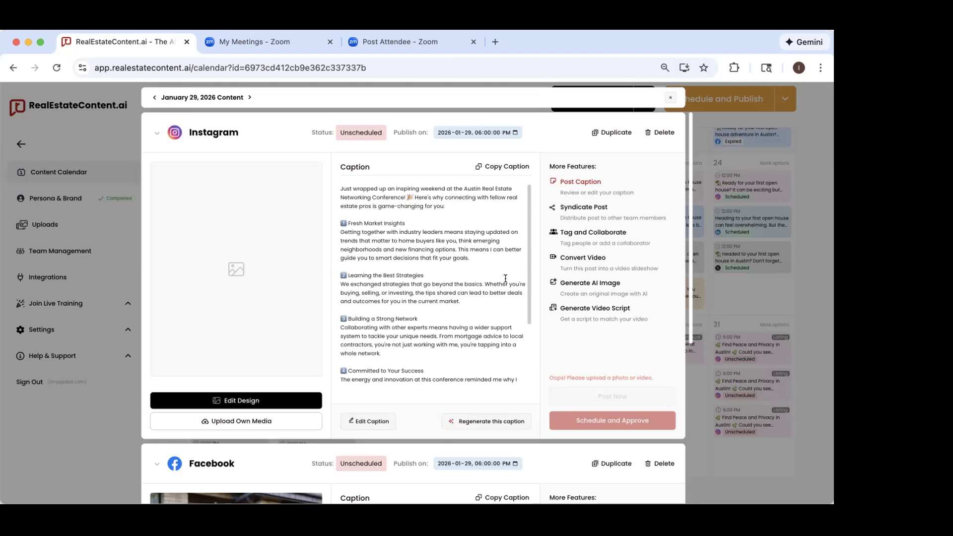
{"action": "scroll", "coordinate": [505, 279], "scroll_direction": "down", "scroll_amount": 3}
{"action": "scroll", "coordinate": [505, 278], "scroll_direction": "up", "scroll_amount": 5}
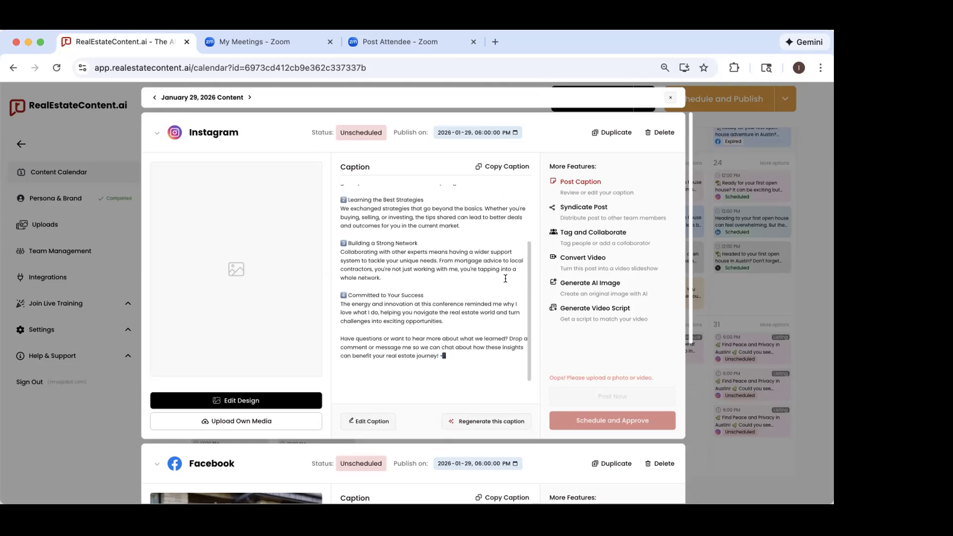
Step: Regenerate the Instagram caption with the AI instruction "make this 5 sentences or less"
{"action": "left_click", "coordinate": [461, 422]}
{"action": "type", "text": "mak ethis 5 sentences or less"}
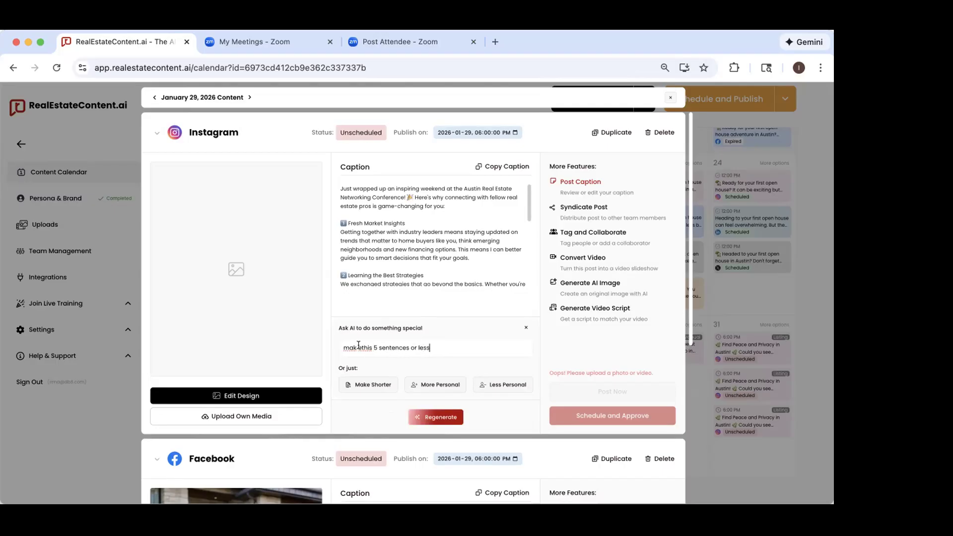
{"action": "left_click", "coordinate": [439, 418]}
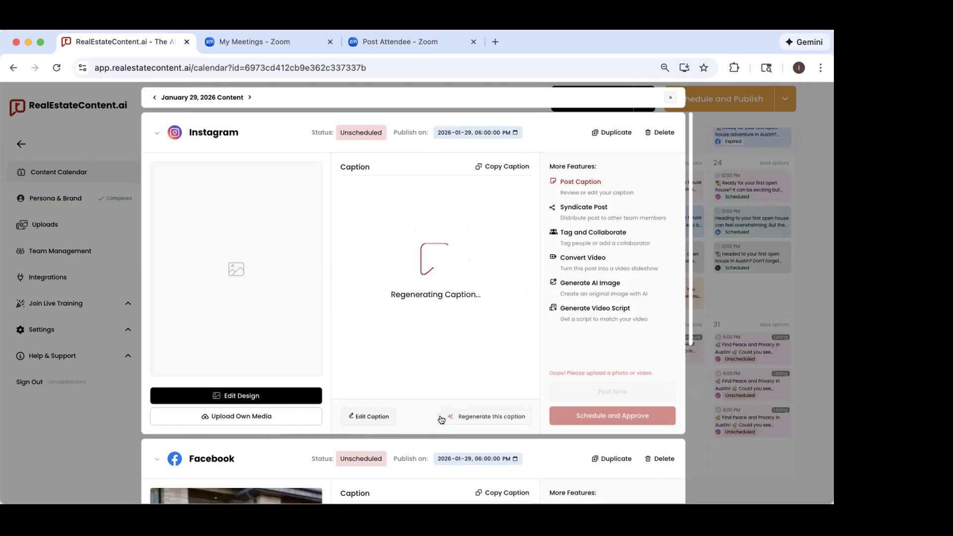
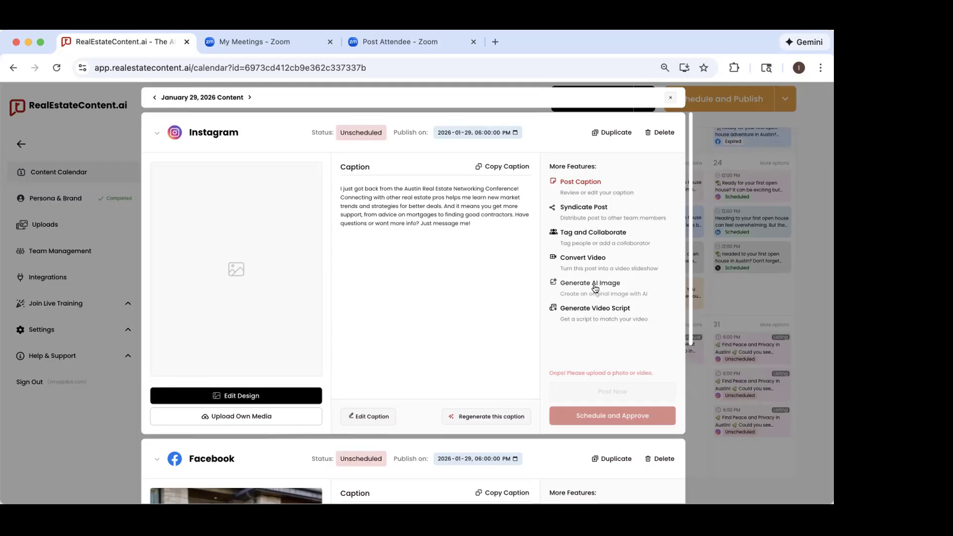
Step: Check the AI image generator on the January 29 own-content Instagram post, and delete that post from the calendar
{"action": "left_click", "coordinate": [595, 288]}
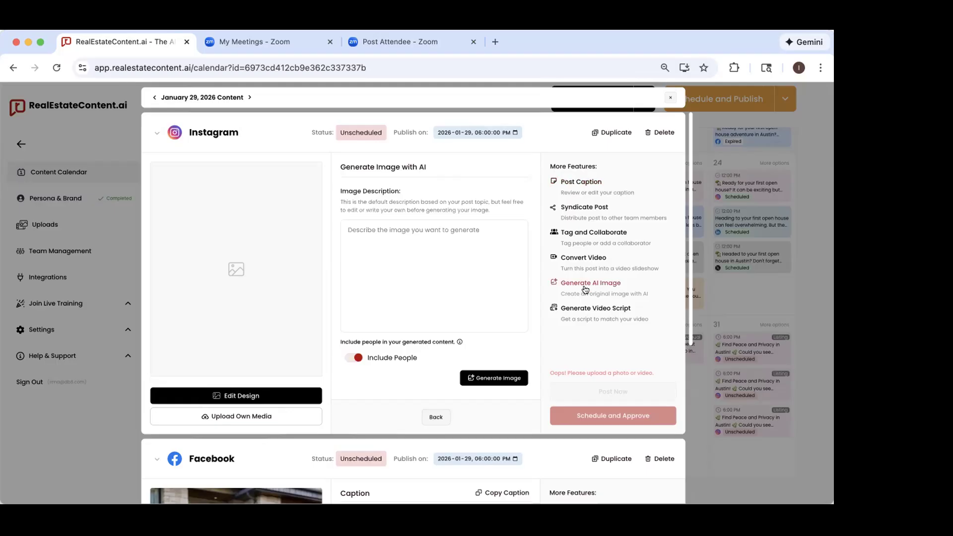
{"action": "left_click", "coordinate": [381, 244]}
{"action": "left_click", "coordinate": [663, 133]}
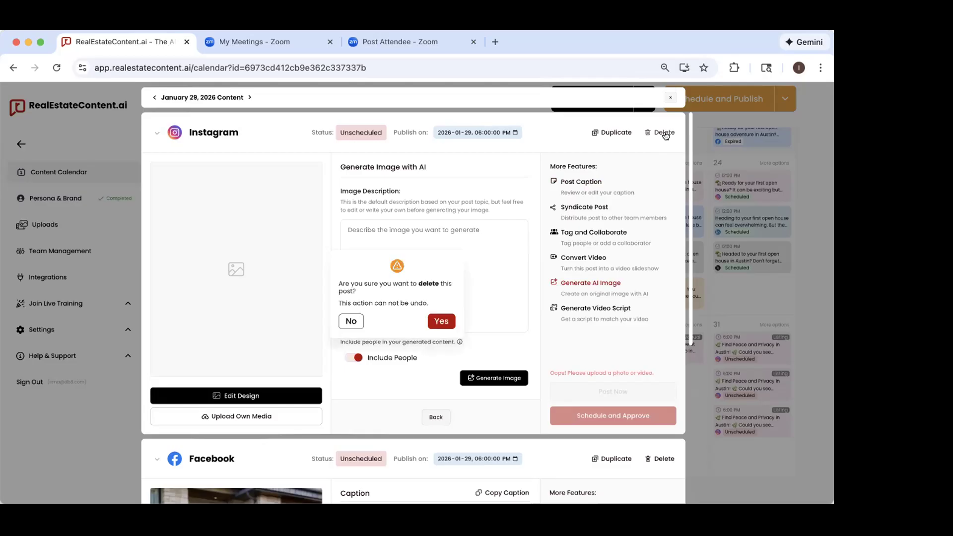
{"action": "left_click", "coordinate": [441, 320]}
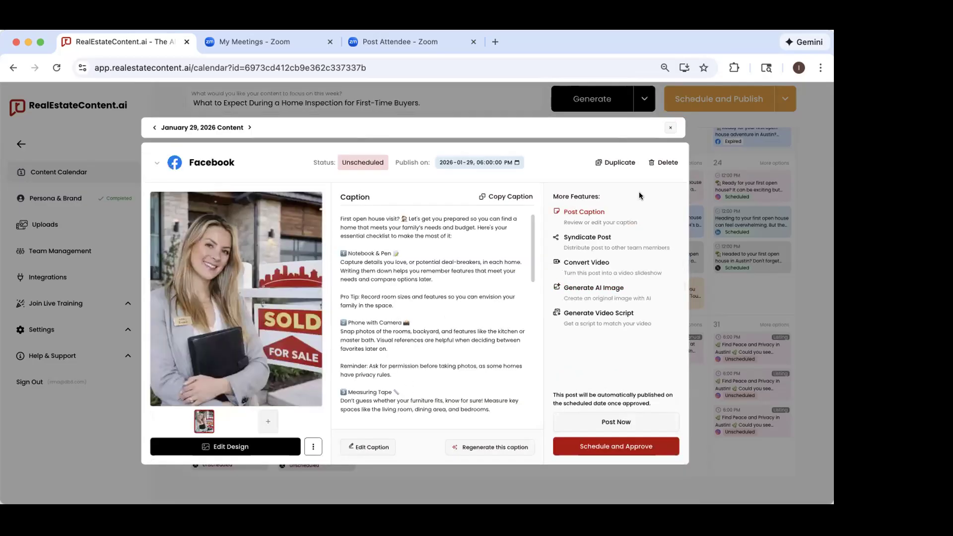
{"action": "left_click", "coordinate": [669, 128]}
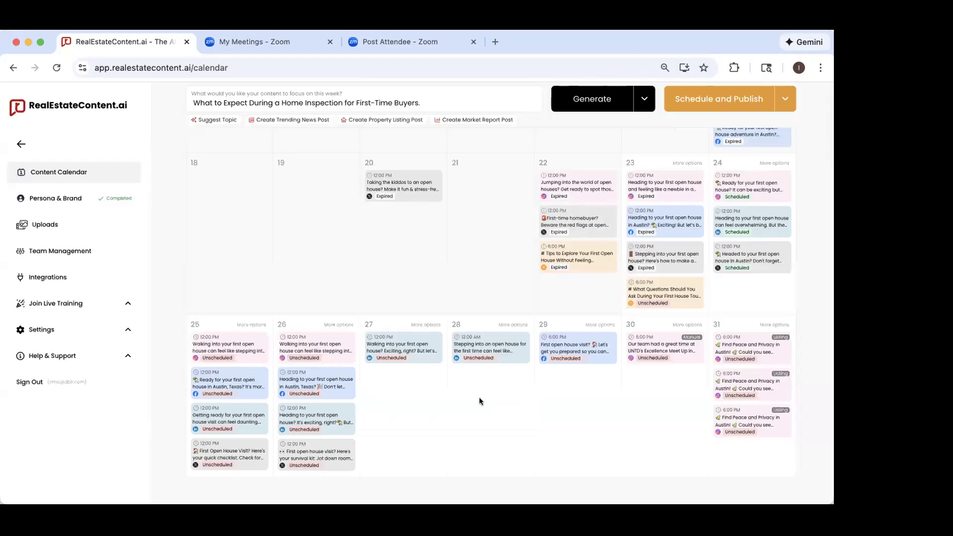
Step: Open the January 27 LinkedIn post for a look and return to the calendar
{"action": "left_click", "coordinate": [411, 356]}
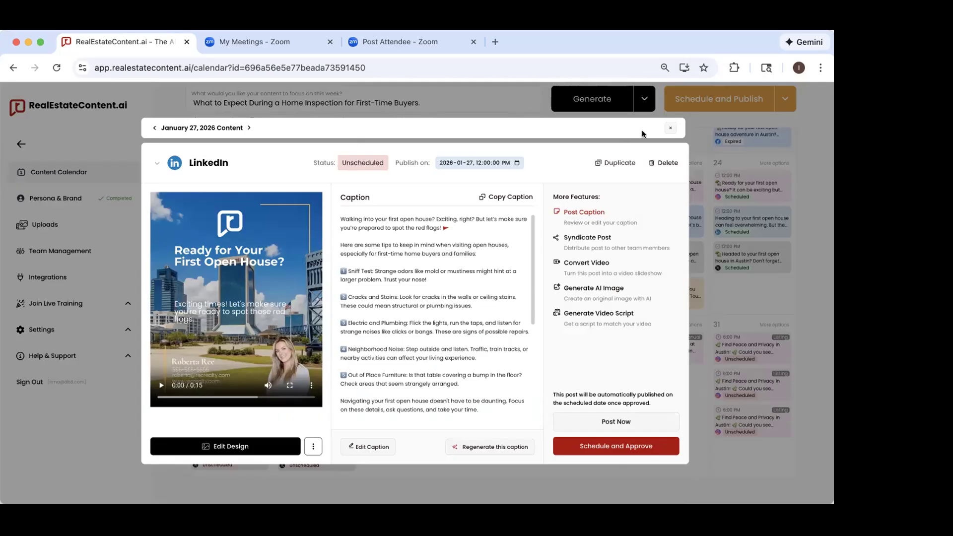
{"action": "left_click", "coordinate": [670, 128]}
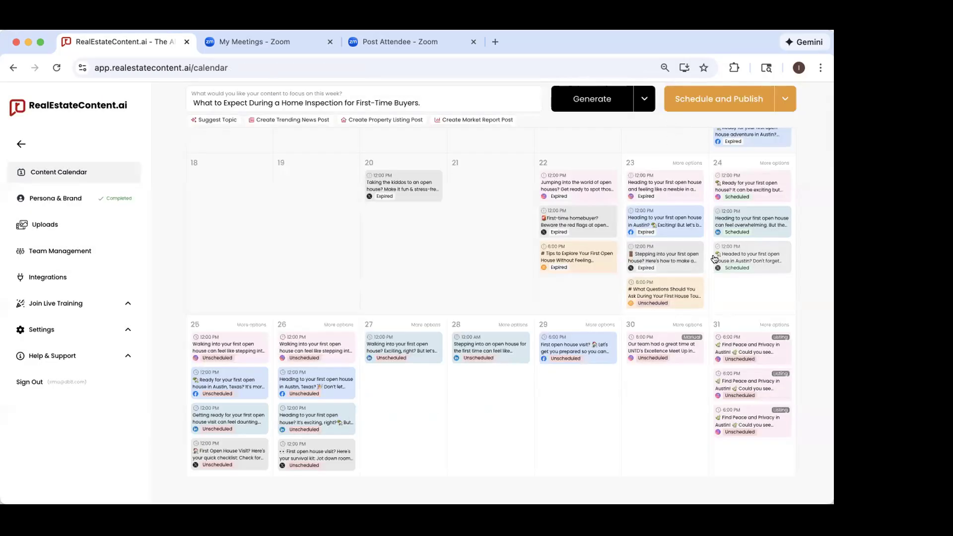
{"action": "right_click", "coordinate": [726, 421]}
{"action": "left_click", "coordinate": [620, 417]}
Step: Duplicate the first Just Listed Instagram post on January 31 and look at the copy
{"action": "left_click", "coordinate": [735, 356]}
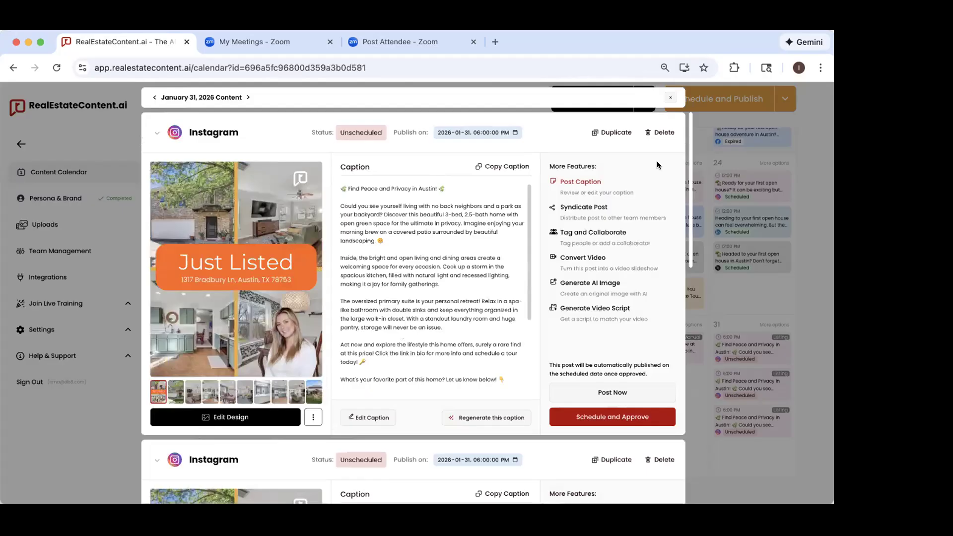
{"action": "left_click", "coordinate": [609, 130]}
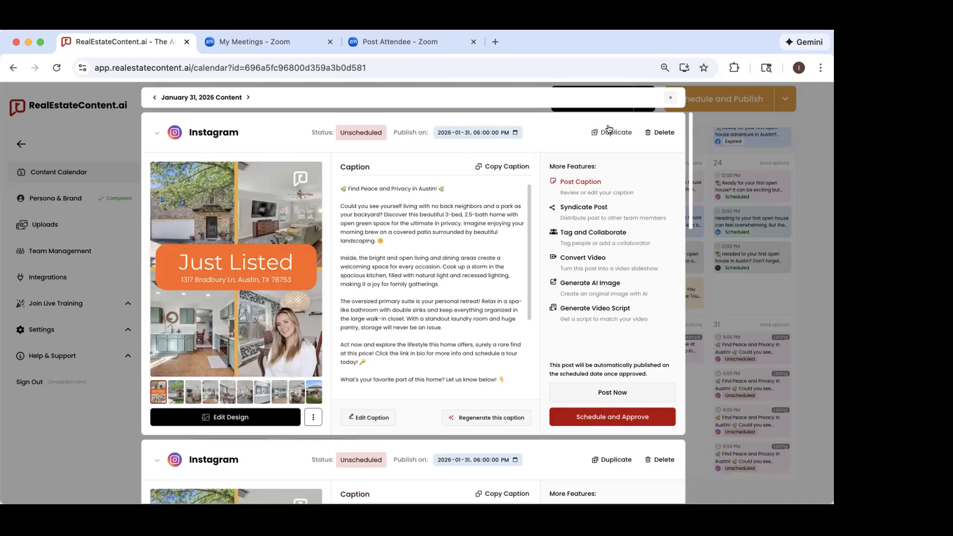
{"action": "scroll", "coordinate": [480, 317], "scroll_direction": "down", "scroll_amount": 10}
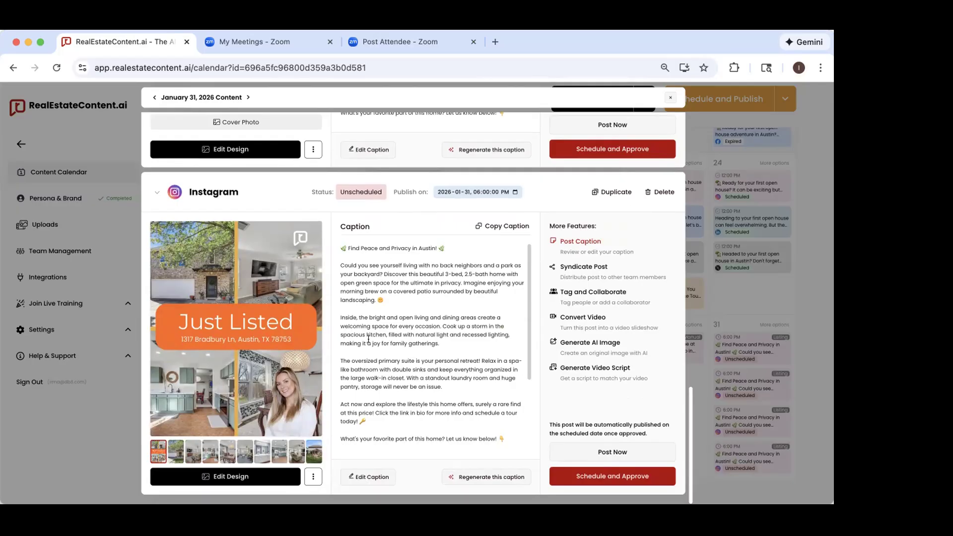
Step: Look through the January 31 Open House and video listing posts, playing part of the property video before returning to the calendar
{"action": "scroll", "coordinate": [368, 339], "scroll_direction": "down", "scroll_amount": 15}
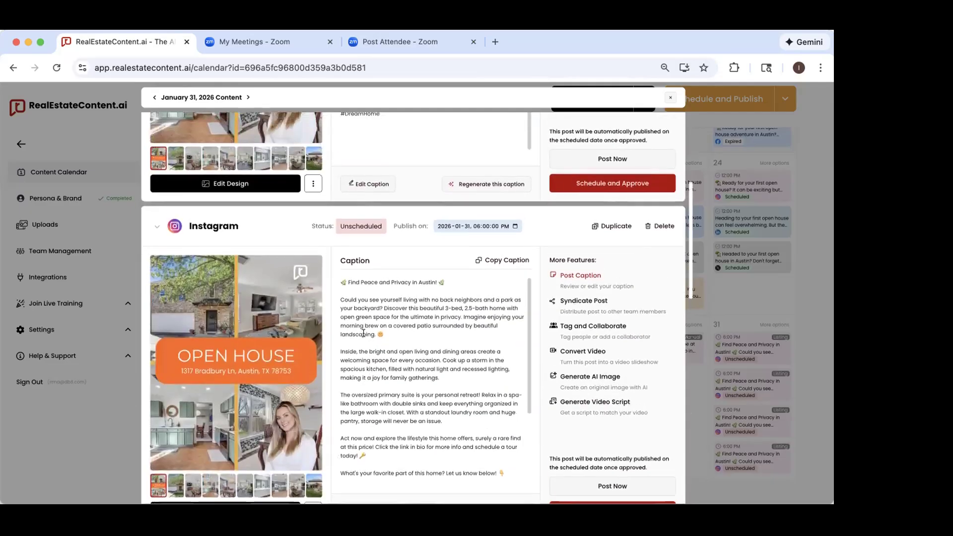
{"action": "scroll", "coordinate": [268, 393], "scroll_direction": "down", "scroll_amount": 2}
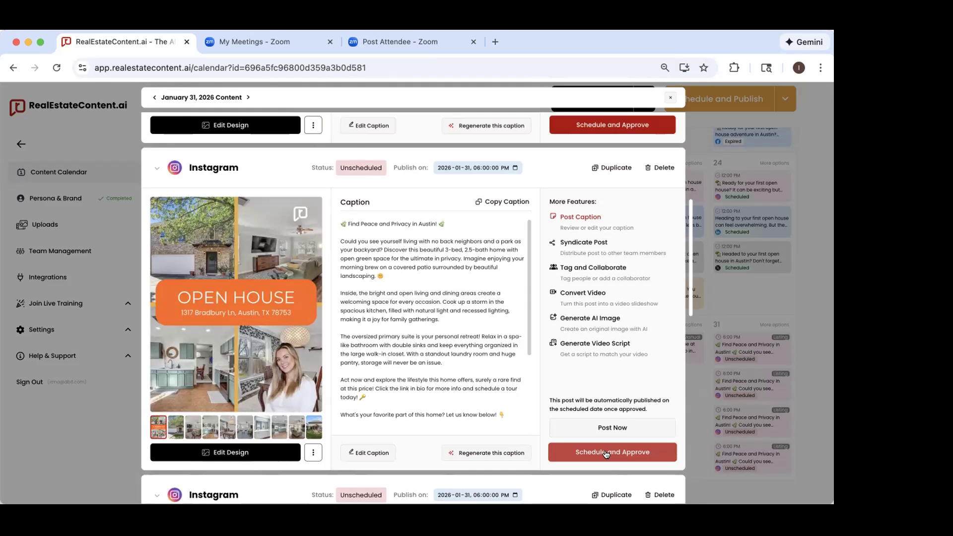
{"action": "scroll", "coordinate": [606, 454], "scroll_direction": "down", "scroll_amount": 7}
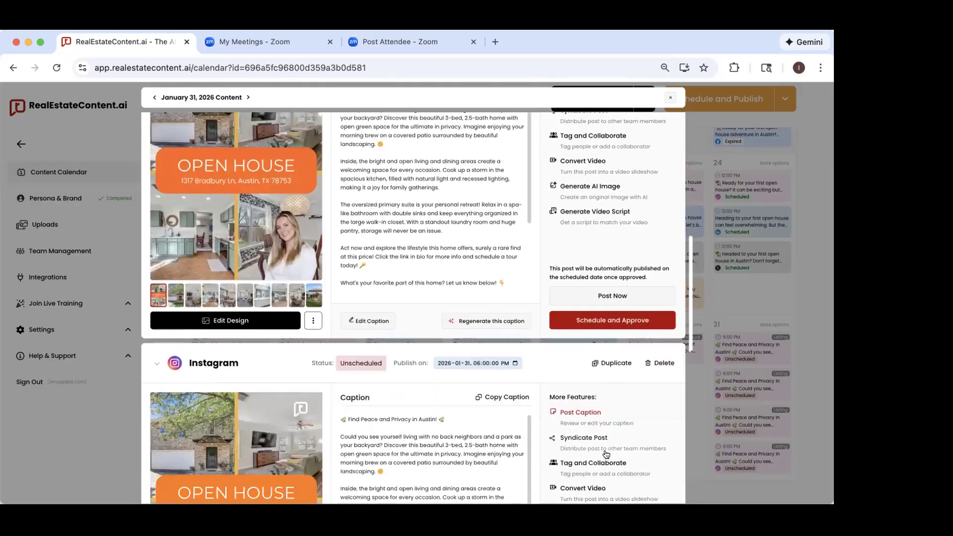
{"action": "left_click", "coordinate": [267, 362]}
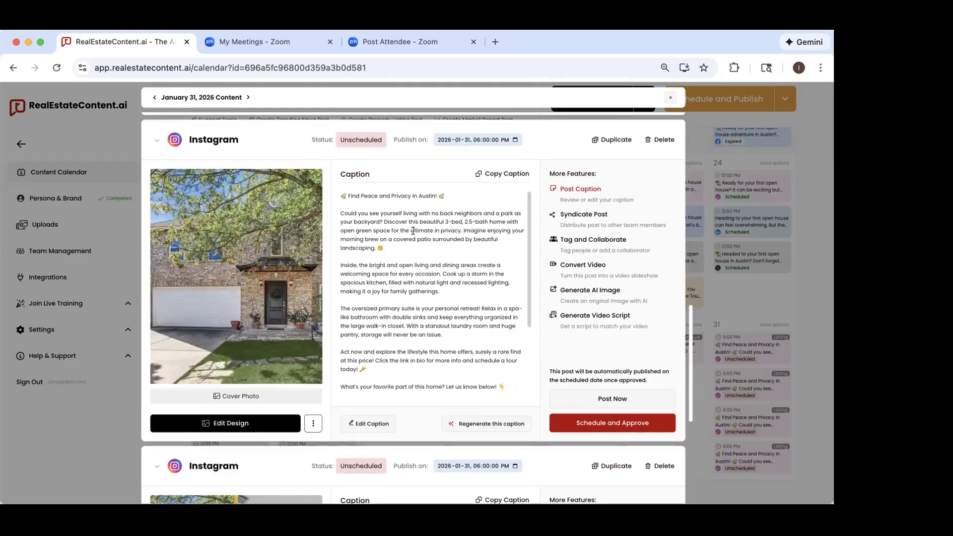
{"action": "left_click", "coordinate": [161, 364]}
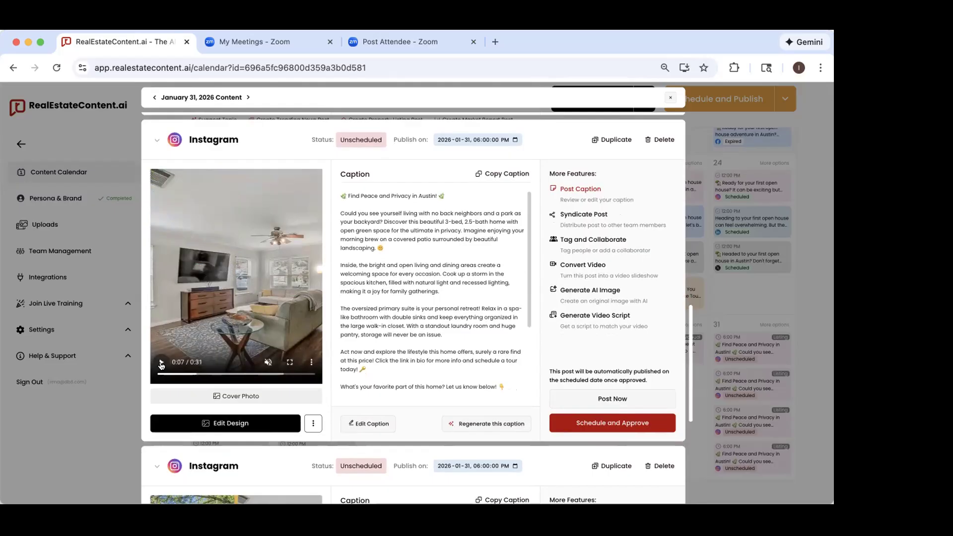
{"action": "left_click", "coordinate": [668, 101]}
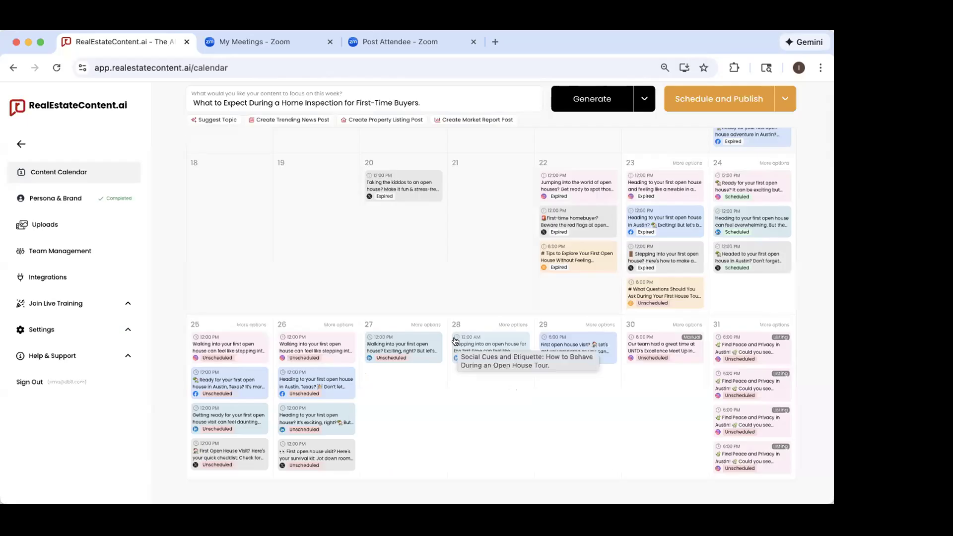
Step: Move the expired January 20 X (Twitter) post about taking the kiddos to an open house to January 27 and check it
{"action": "scroll", "coordinate": [430, 229], "scroll_direction": "up", "scroll_amount": 3}
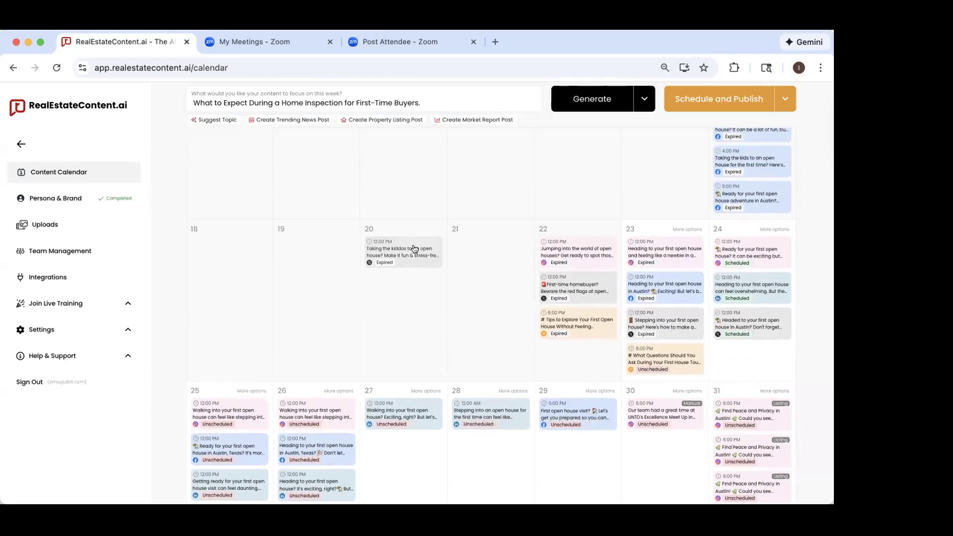
{"action": "scroll", "coordinate": [405, 250], "scroll_direction": "down", "scroll_amount": 1}
{"action": "left_click_drag", "start_coordinate": [388, 229], "coordinate": [386, 435]}
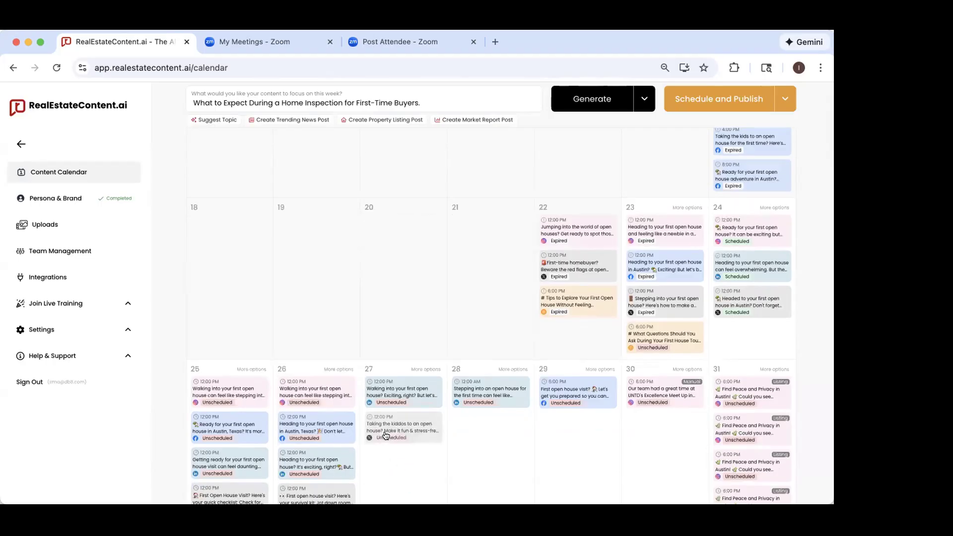
{"action": "left_click", "coordinate": [386, 435]}
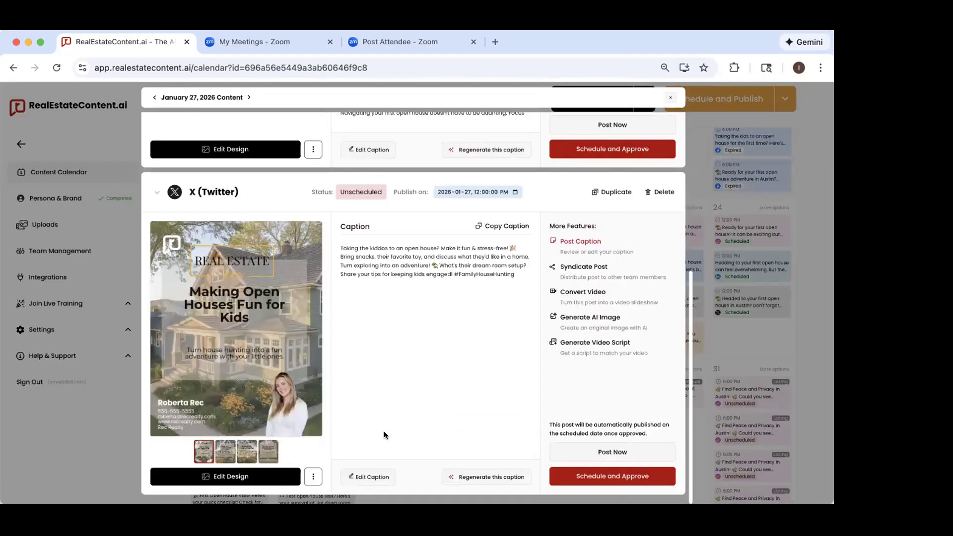
{"action": "left_click", "coordinate": [70, 431]}
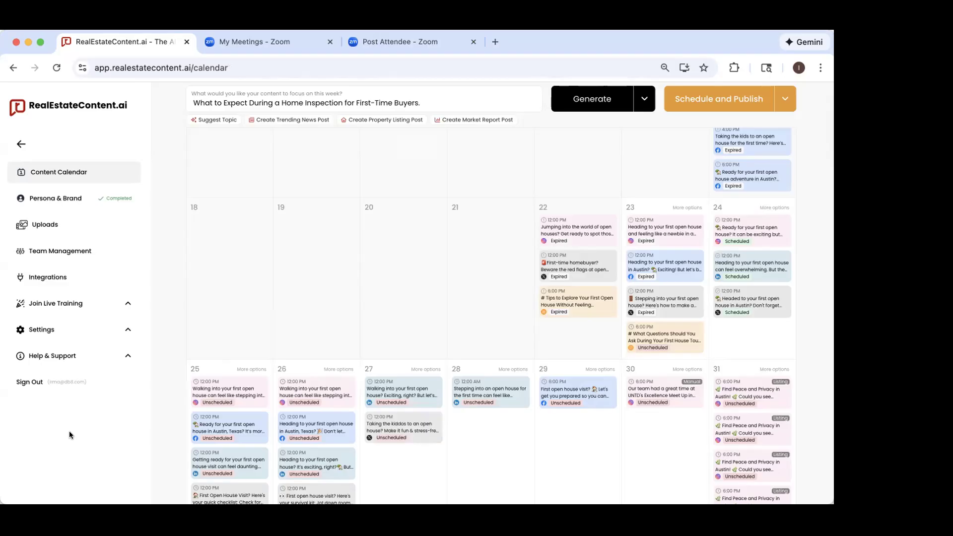
Step: Open the scheduled January 24 Instagram post to examine its status and options, and return to the calendar
{"action": "left_click", "coordinate": [759, 235]}
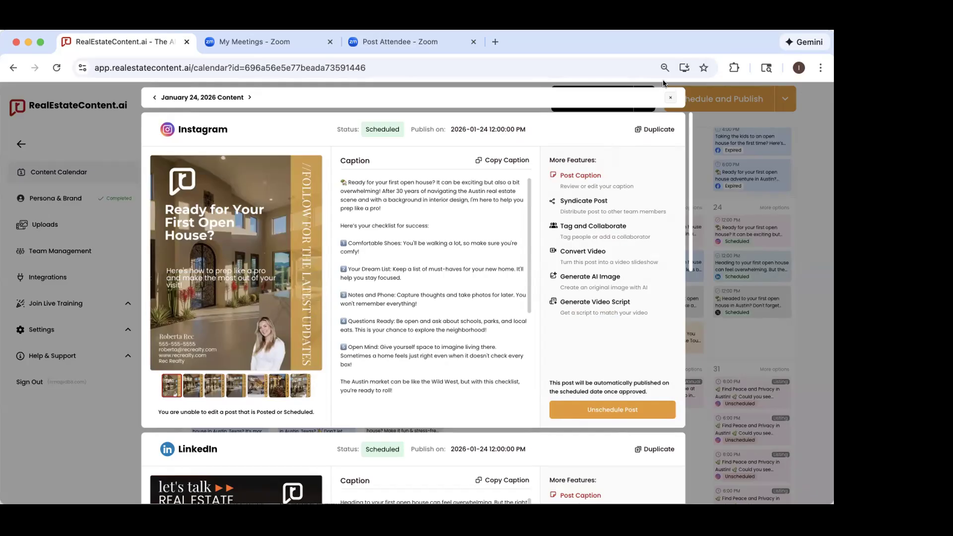
{"action": "left_click", "coordinate": [669, 99]}
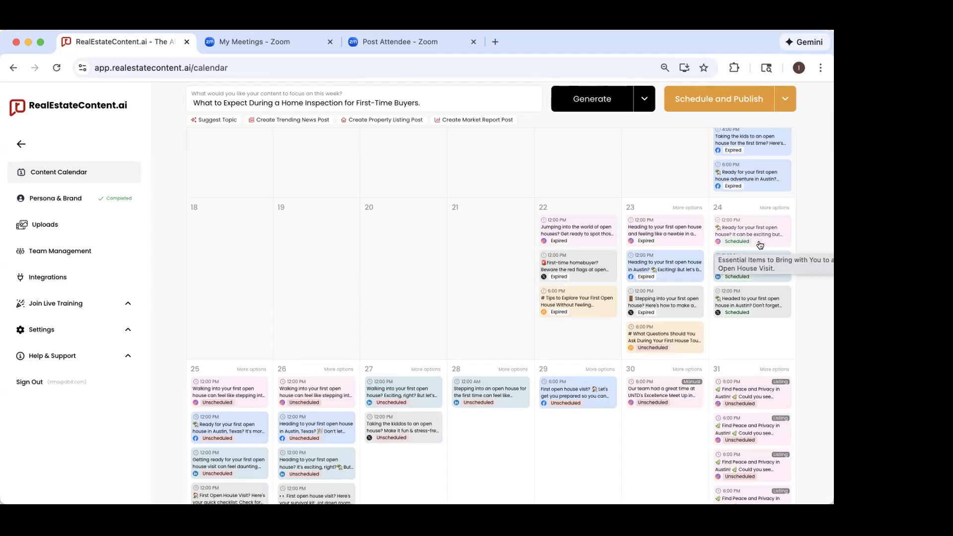
Step: Open the content generation settings and look through the posting days, content type, persona, platforms and advanced settings
{"action": "left_click", "coordinate": [579, 99]}
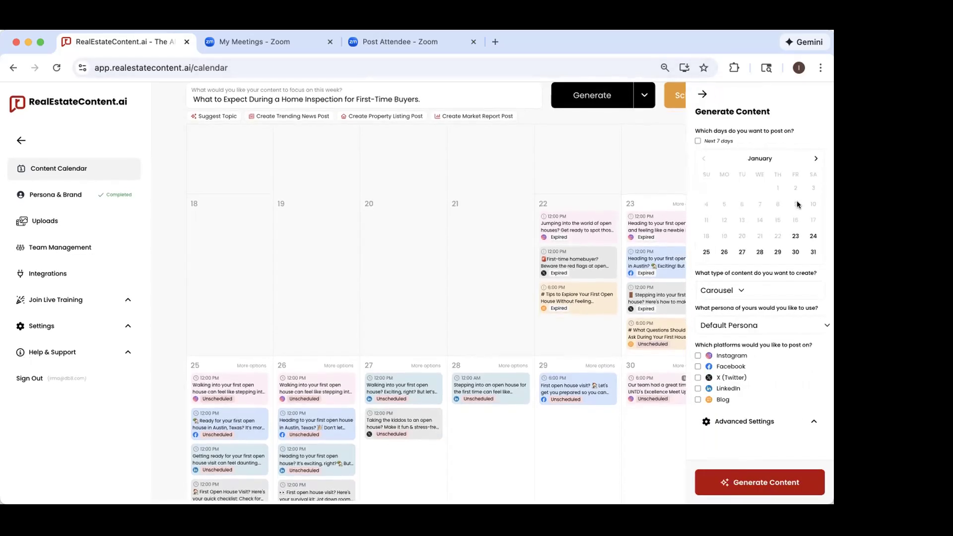
{"action": "left_click", "coordinate": [750, 425]}
{"action": "scroll", "coordinate": [773, 350], "scroll_direction": "down", "scroll_amount": 10}
{"action": "scroll", "coordinate": [773, 353], "scroll_direction": "up", "scroll_amount": 3}
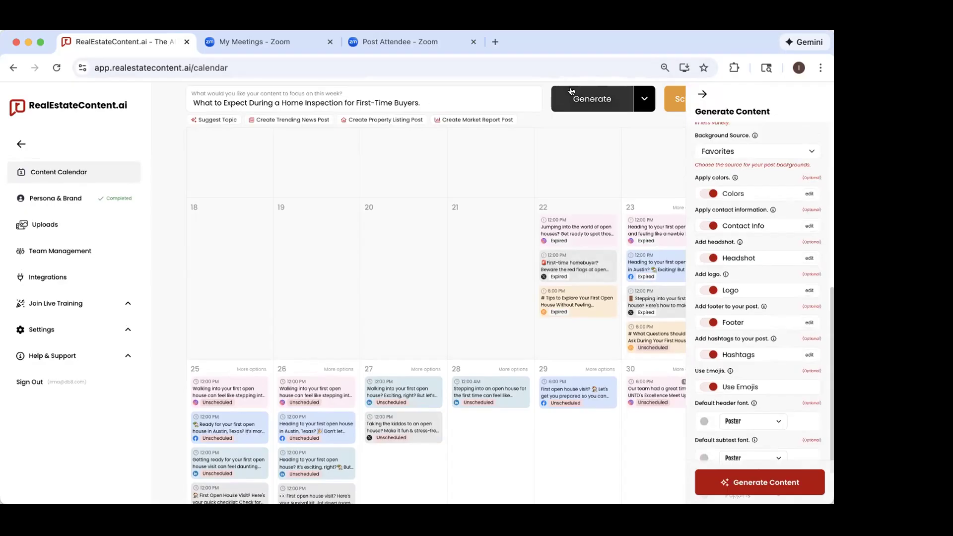
{"action": "scroll", "coordinate": [769, 129], "scroll_direction": "up", "scroll_amount": 10}
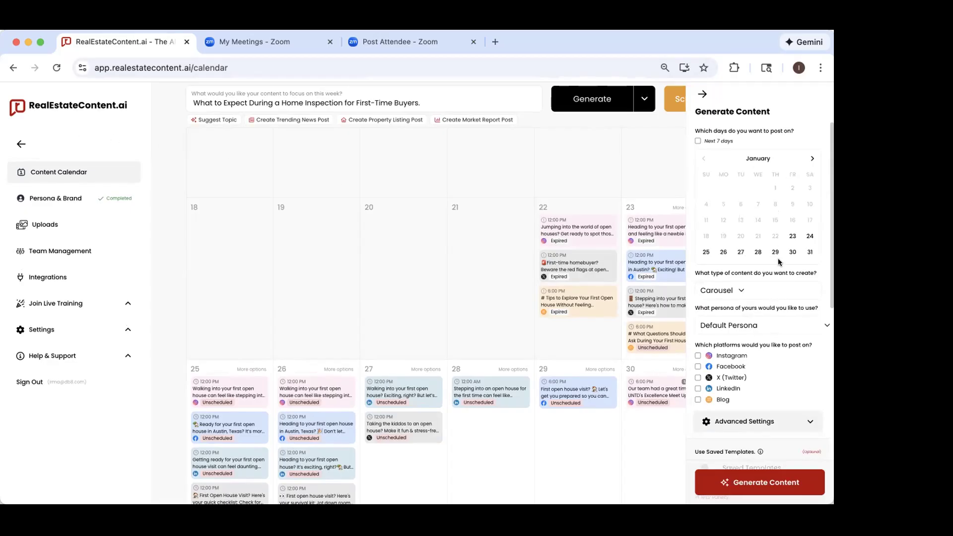
{"action": "scroll", "coordinate": [778, 258], "scroll_direction": "down", "scroll_amount": 2}
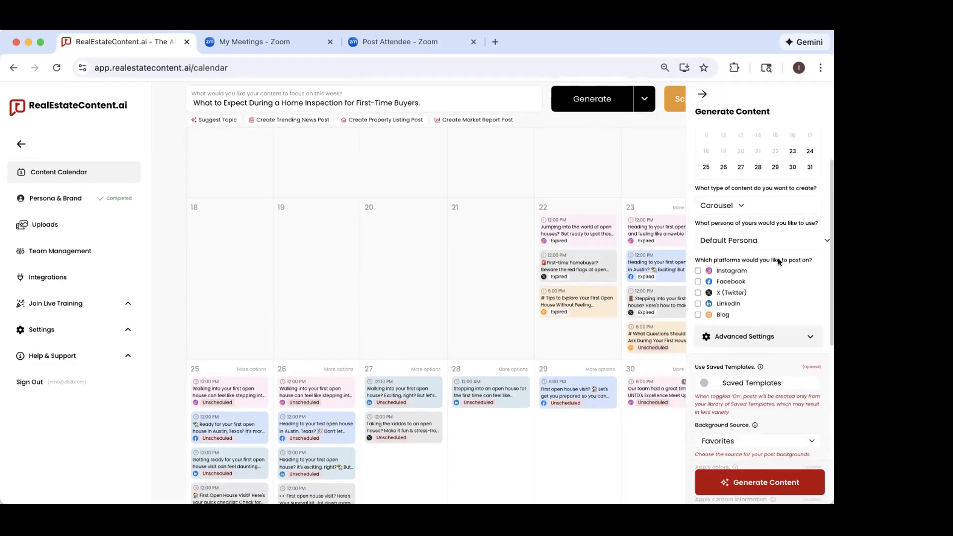
{"action": "left_click", "coordinate": [746, 337]}
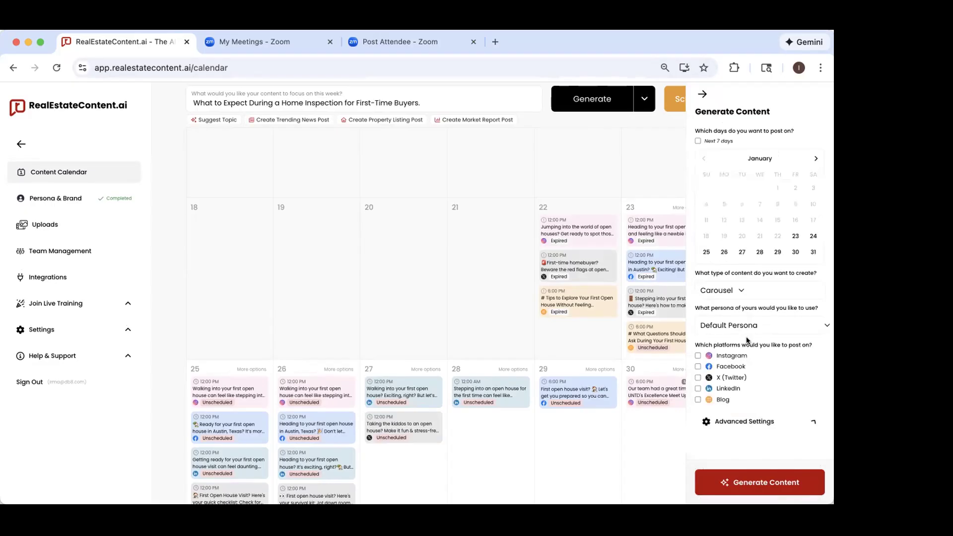
{"action": "left_click", "coordinate": [743, 423]}
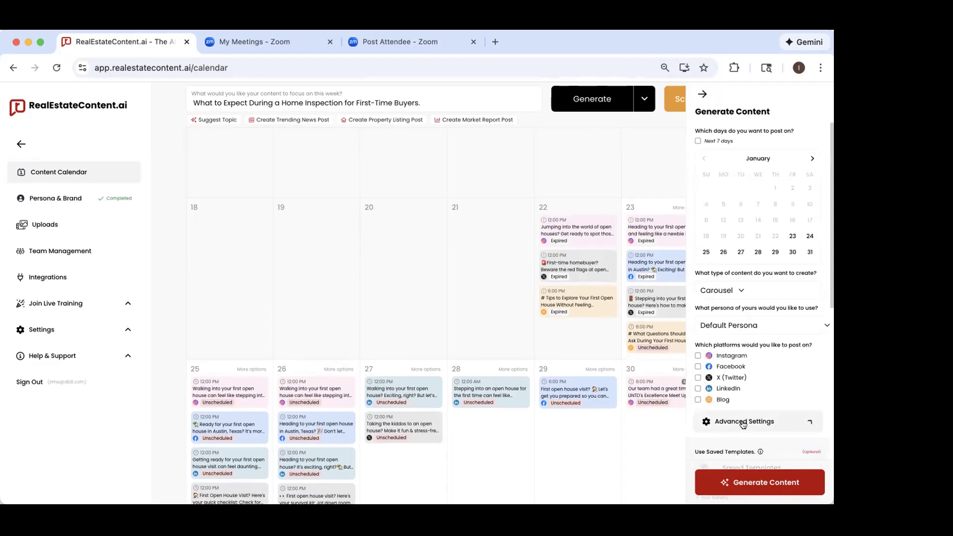
Step: Review the advanced settings for saved templates and the available background sources, keeping Favorites as the source
{"action": "scroll", "coordinate": [782, 324], "scroll_direction": "down", "scroll_amount": 4}
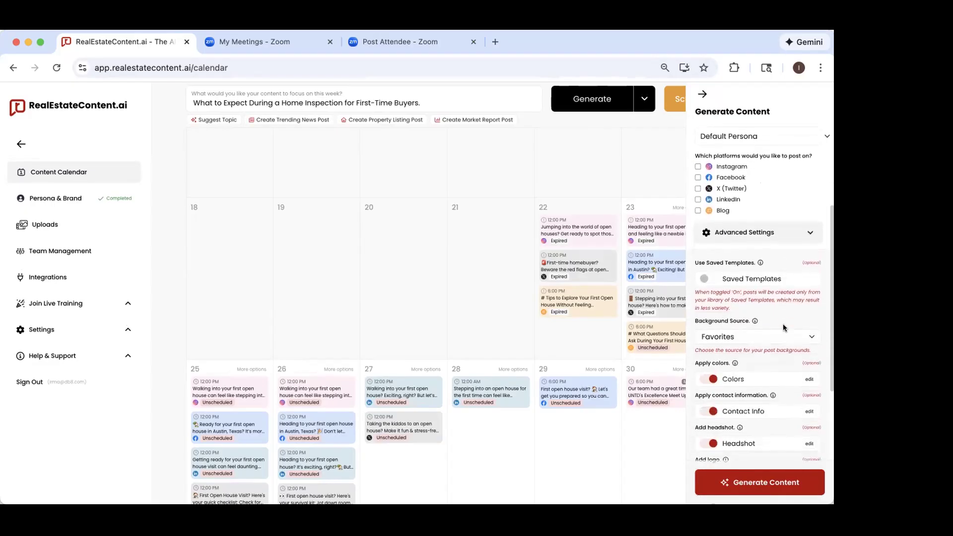
{"action": "scroll", "coordinate": [783, 325], "scroll_direction": "down", "scroll_amount": 2}
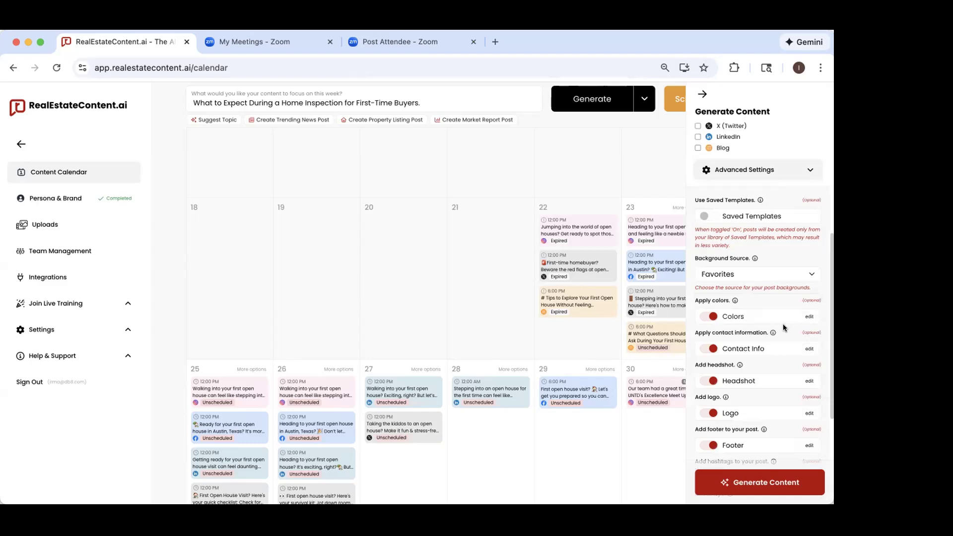
{"action": "scroll", "coordinate": [782, 324], "scroll_direction": "down", "scroll_amount": 2}
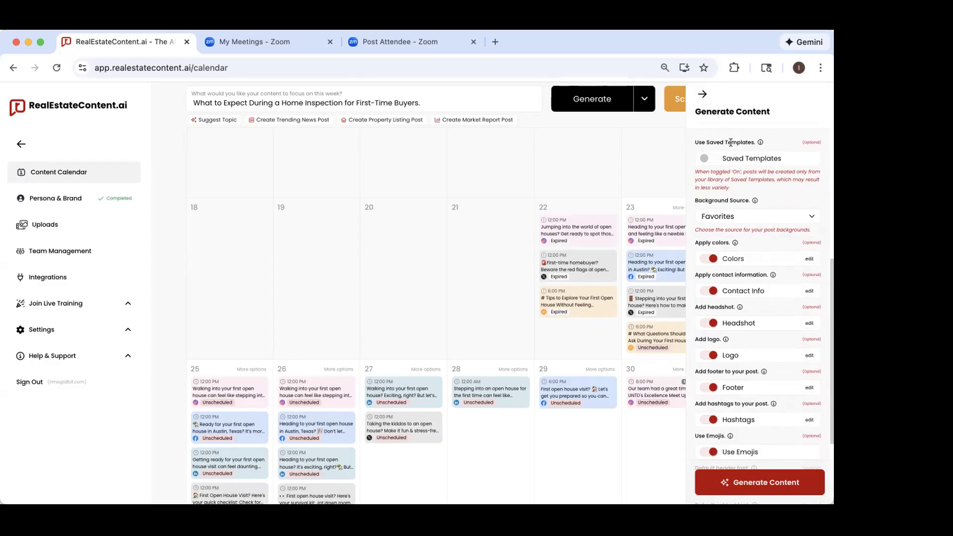
{"action": "scroll", "coordinate": [732, 171], "scroll_direction": "up", "scroll_amount": 1}
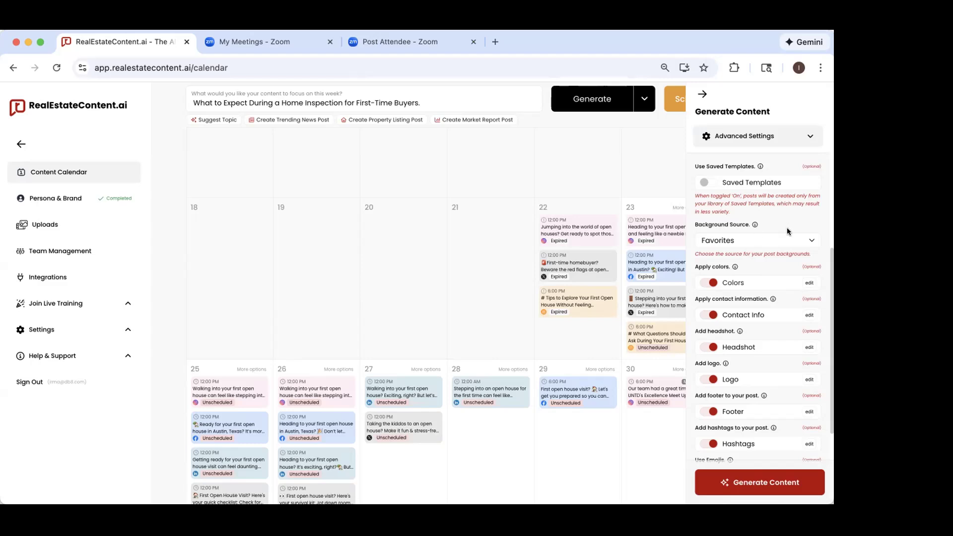
{"action": "left_click", "coordinate": [773, 242]}
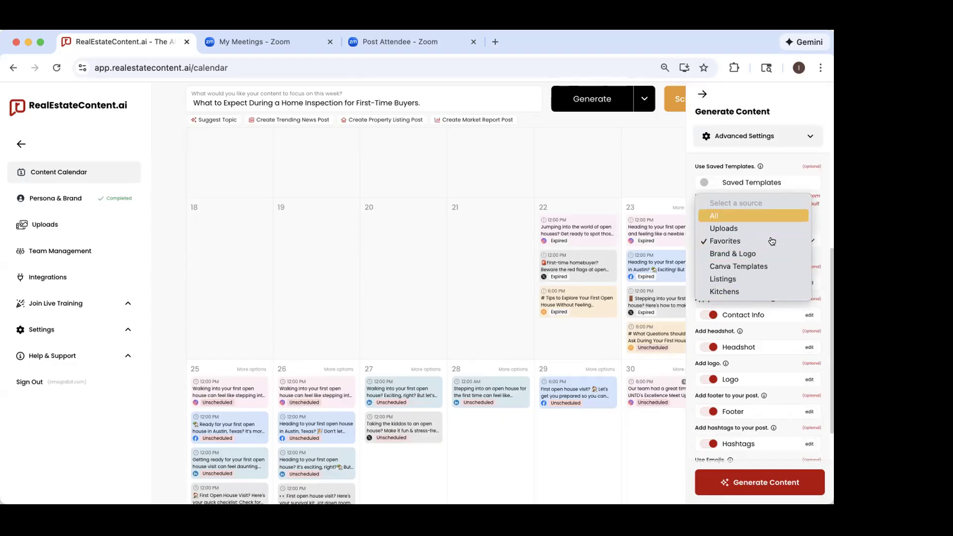
{"action": "left_click", "coordinate": [819, 224]}
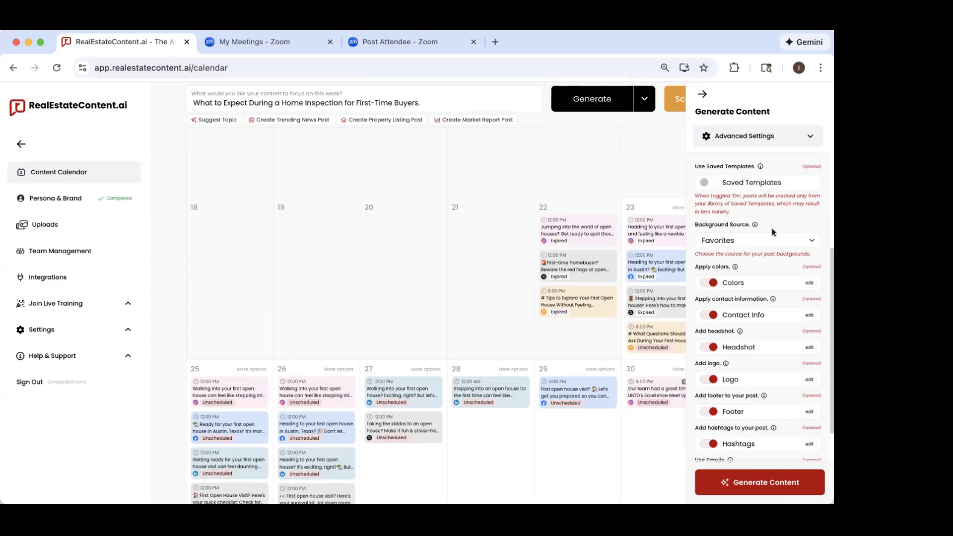
Step: Open the brand colors from the advanced settings to examine them, and leave without saving
{"action": "scroll", "coordinate": [774, 248], "scroll_direction": "down", "scroll_amount": 3}
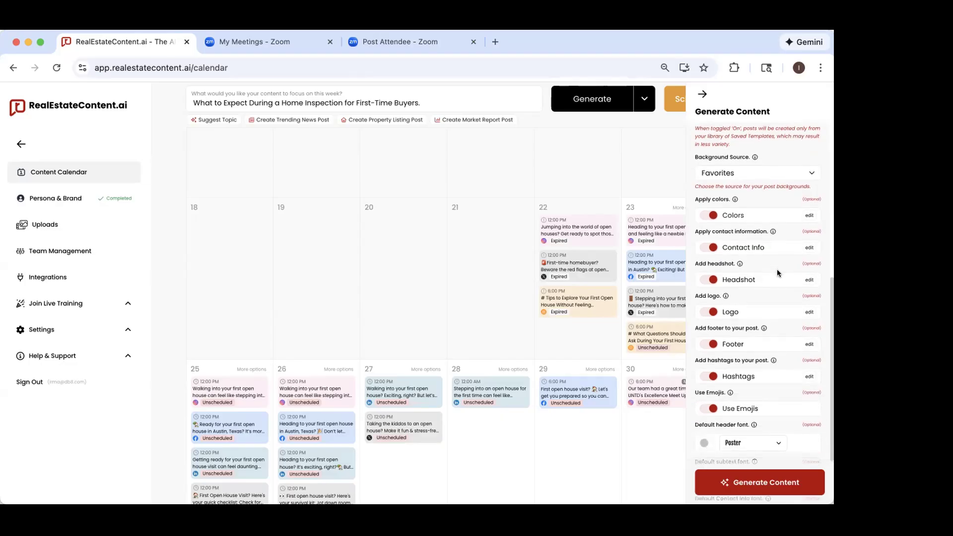
{"action": "left_click", "coordinate": [805, 215]}
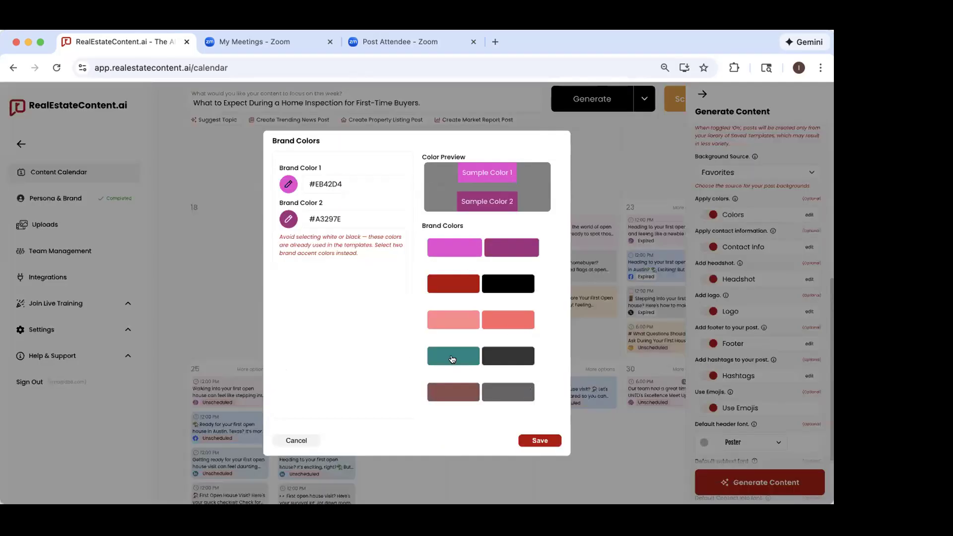
{"action": "left_click", "coordinate": [290, 440]}
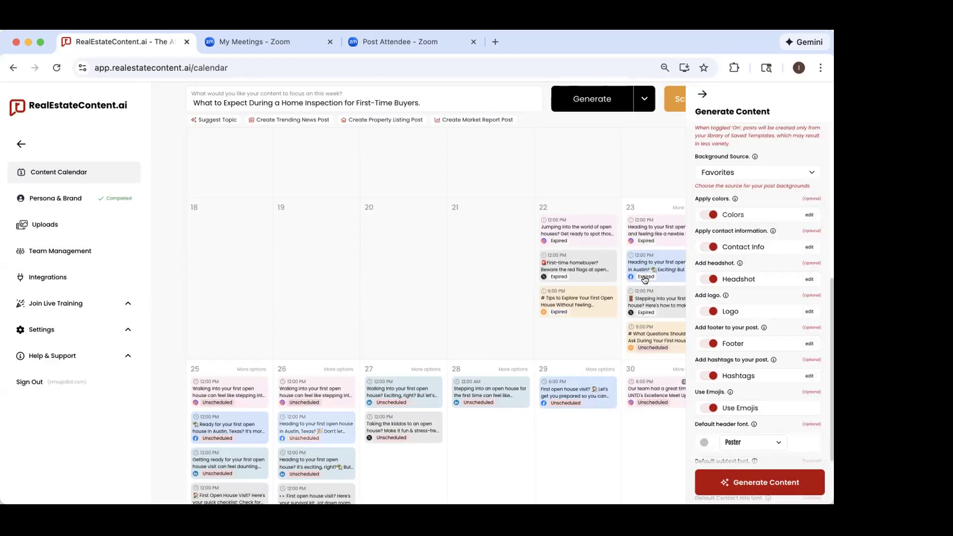
Step: Open the post footer text to examine its greeting, contact details and license line, and leave it without saving
{"action": "scroll", "coordinate": [735, 262], "scroll_direction": "down", "scroll_amount": 2}
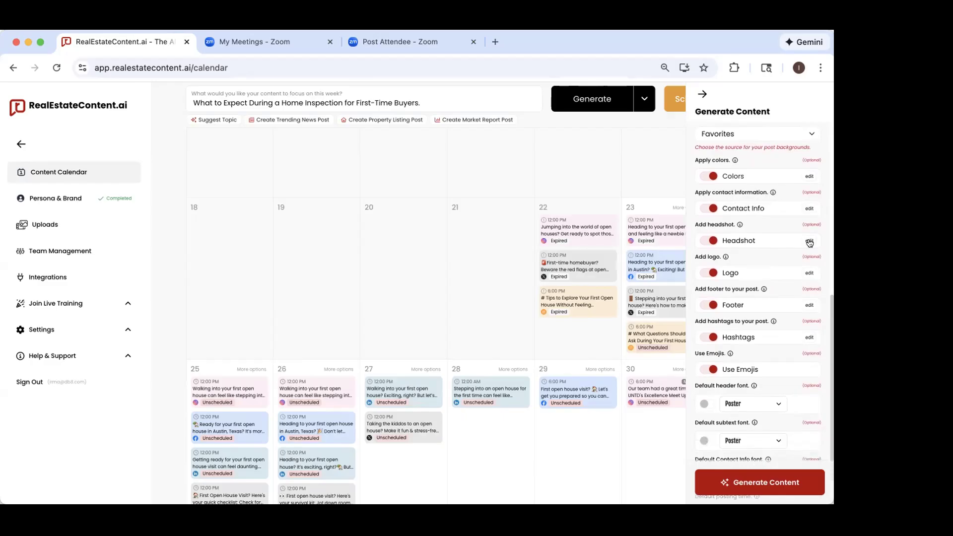
{"action": "scroll", "coordinate": [804, 280], "scroll_direction": "down", "scroll_amount": 3}
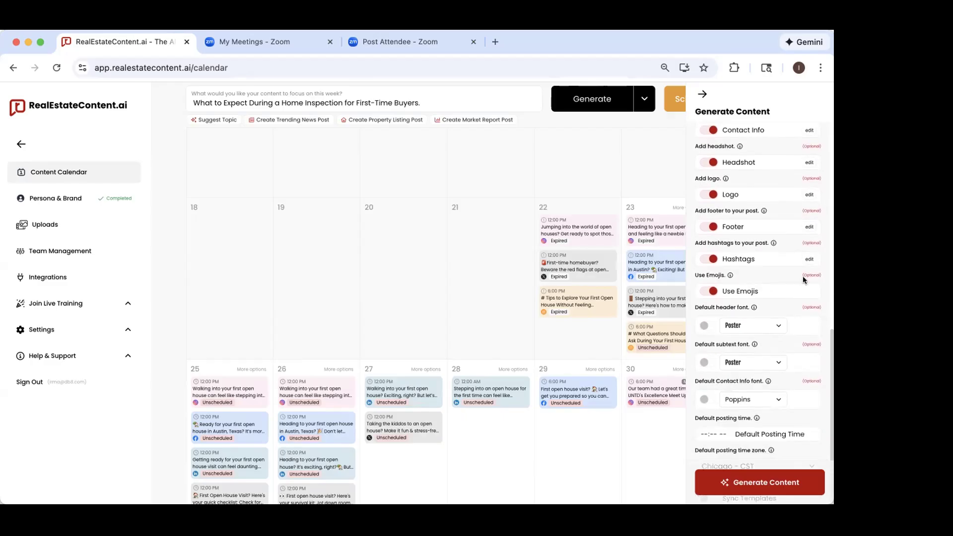
{"action": "left_click", "coordinate": [808, 230]}
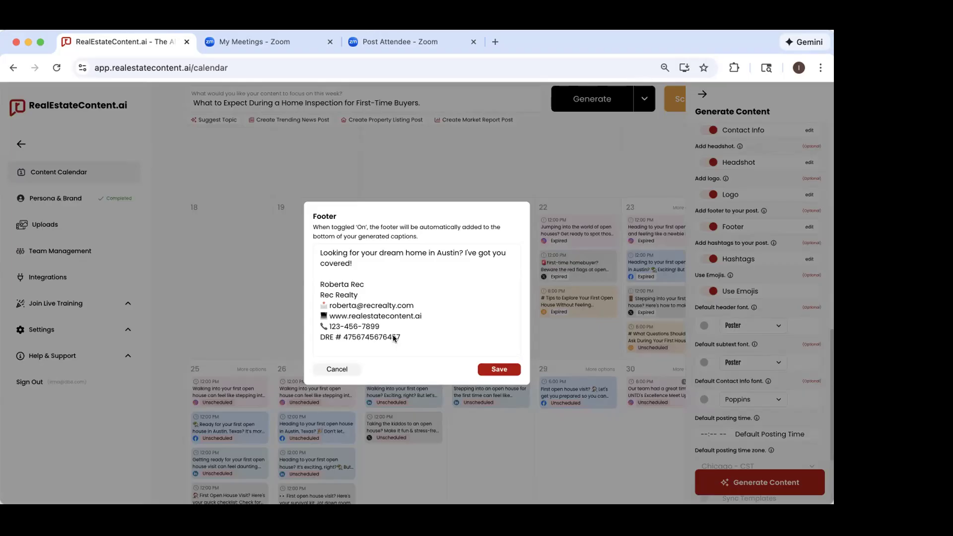
{"action": "left_click_drag", "start_coordinate": [410, 339], "coordinate": [333, 300]}
{"action": "left_click", "coordinate": [378, 280]}
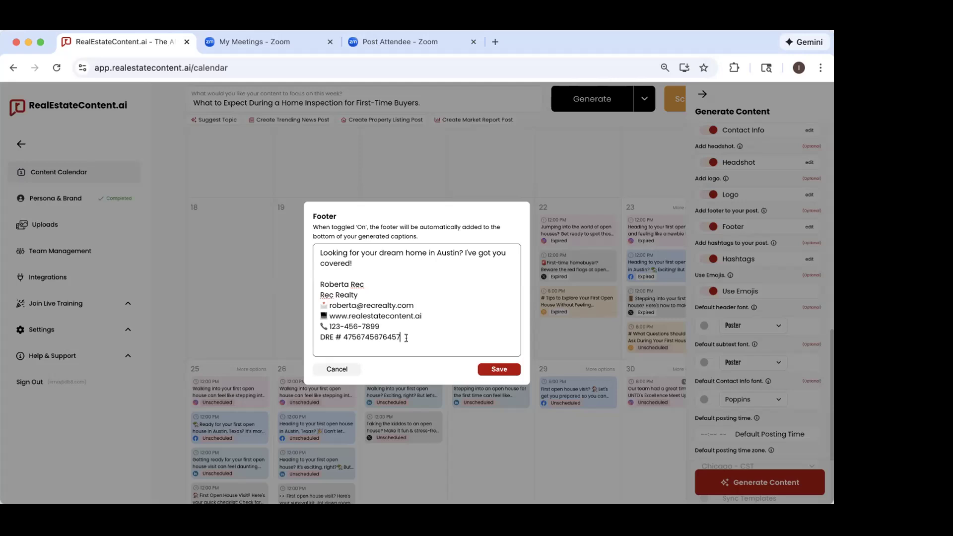
{"action": "left_click_drag", "start_coordinate": [406, 338], "coordinate": [300, 338]}
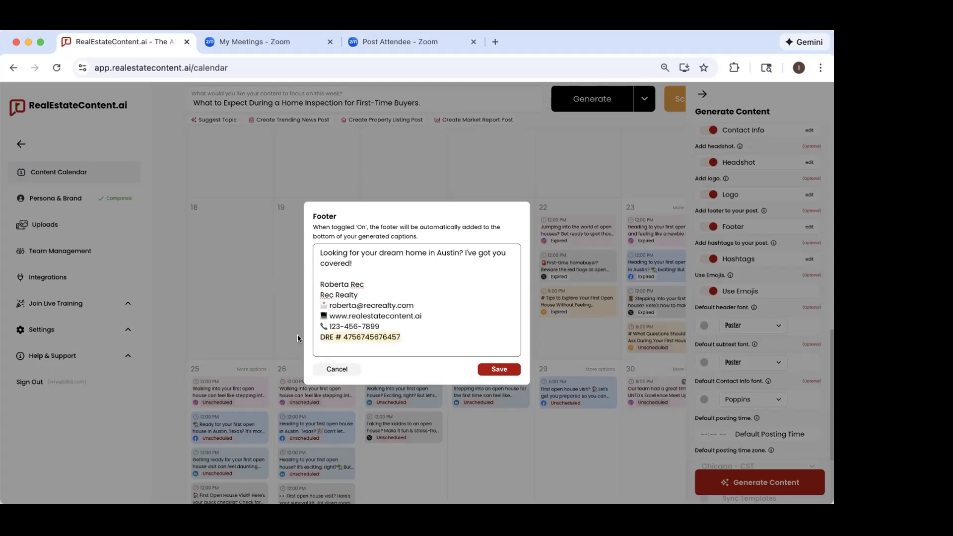
{"action": "left_click", "coordinate": [401, 304]}
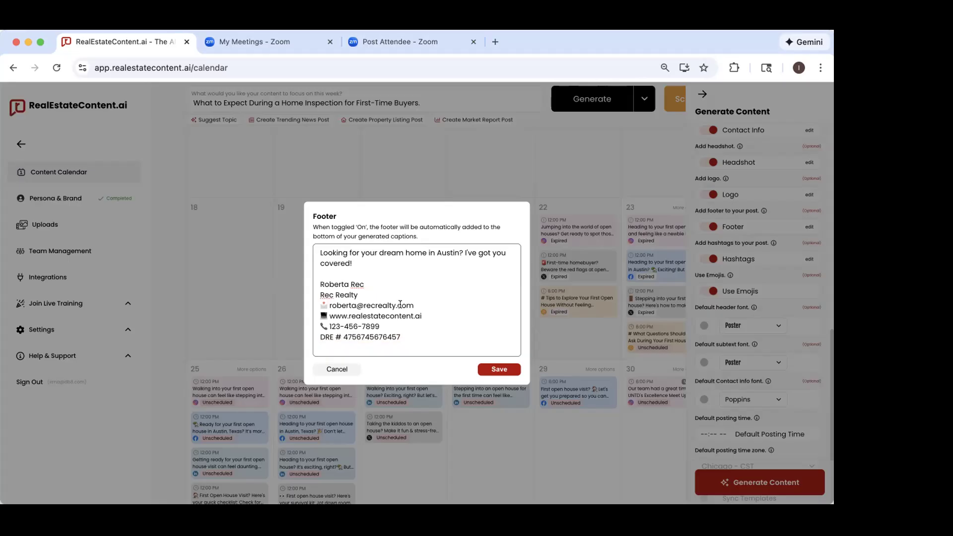
{"action": "left_click", "coordinate": [341, 369]}
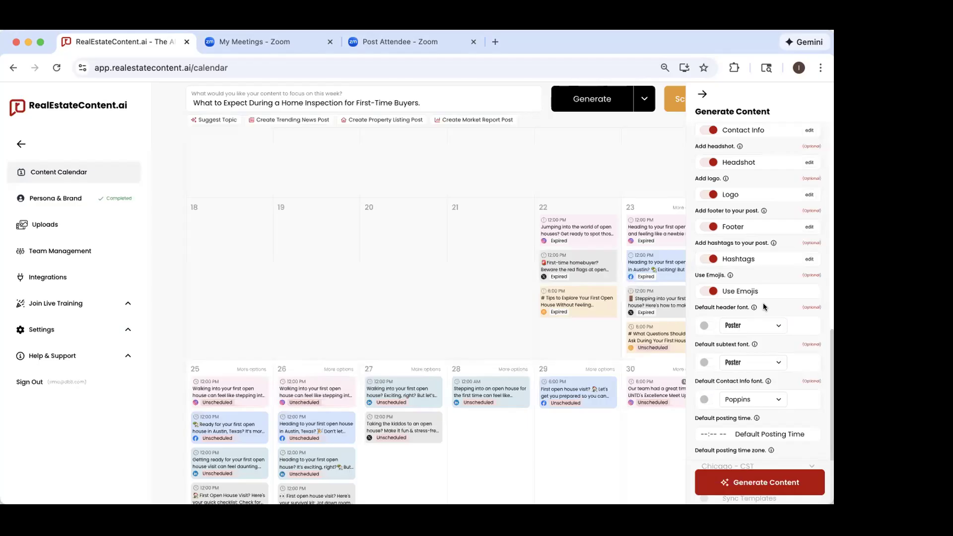
Step: Open the hashtag bank and try entering #realtor as a new hashtag
{"action": "scroll", "coordinate": [763, 306], "scroll_direction": "down", "scroll_amount": 1}
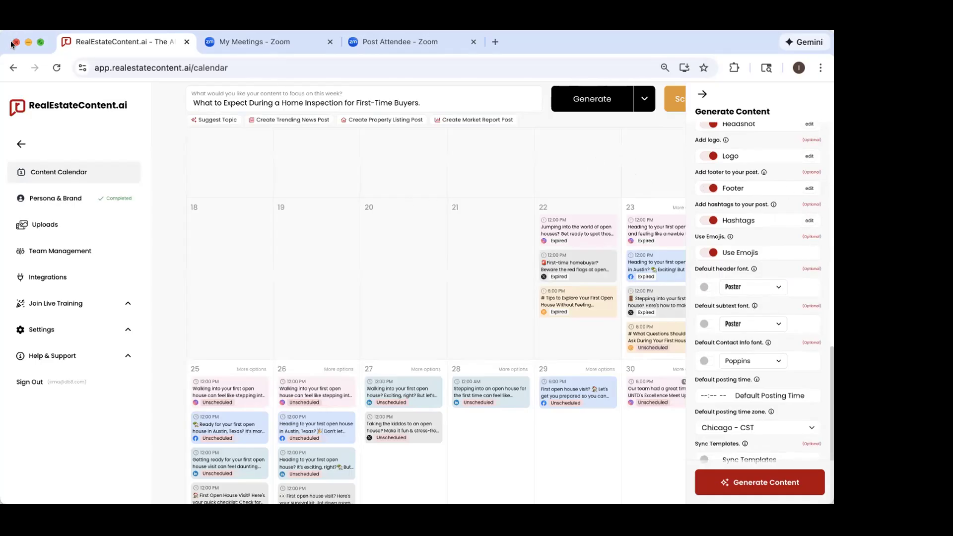
{"action": "left_click", "coordinate": [808, 222]}
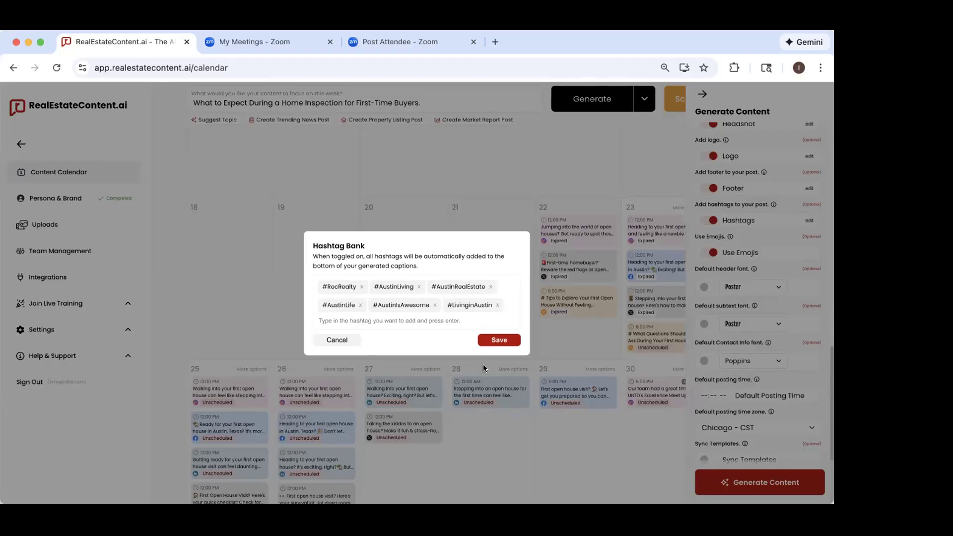
{"action": "left_click", "coordinate": [426, 320]}
{"action": "type", "text": "#realytor"}
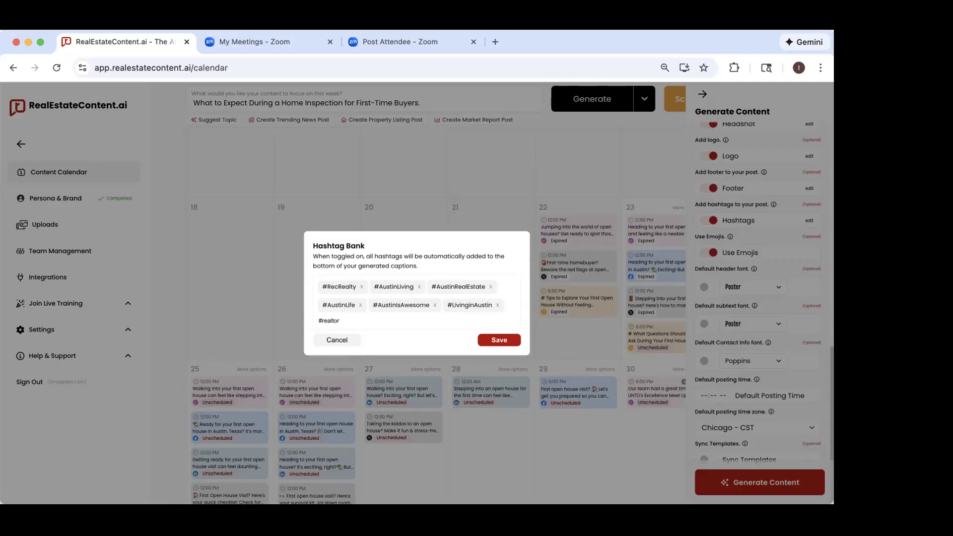
Step: Try a longer Austin real estate hashtag with the agent's first name, erase it, and leave the hashtag bank without saving
{"action": "type", "text": "#realestateinaustinwithirma"}
{"action": "left_click_drag", "start_coordinate": [415, 320], "coordinate": [341, 320]}
{"action": "key", "text": "BackSpace"}
{"action": "key", "text": "BackSpace"}
{"action": "key", "text": "BackSpace"}
{"action": "key", "text": "BackSpace"}
{"action": "key", "text": "BackSpace"}
{"action": "key", "text": "BackSpace"}
{"action": "key", "text": "BackSpace"}
{"action": "key", "text": "BackSpace"}
{"action": "key", "text": "BackSpace"}
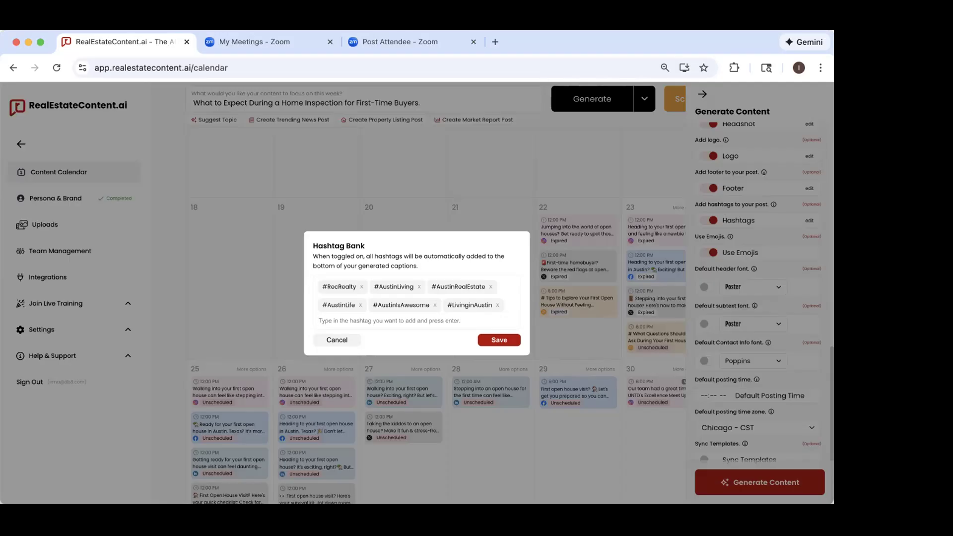
{"action": "left_click", "coordinate": [337, 340]}
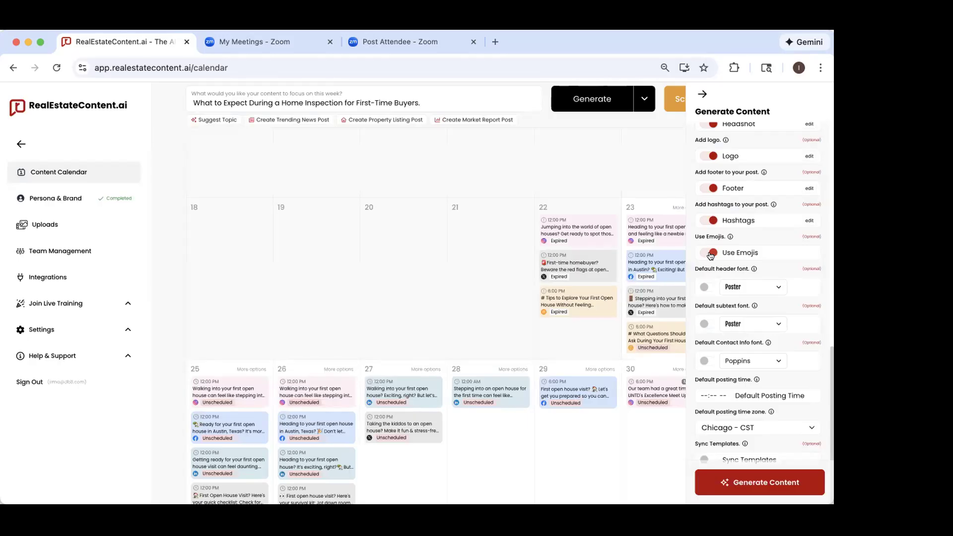
Step: Review the emoji, default font, posting time, time zone and template sync settings, and return to the full calendar
{"action": "scroll", "coordinate": [709, 252], "scroll_direction": "down", "scroll_amount": 1}
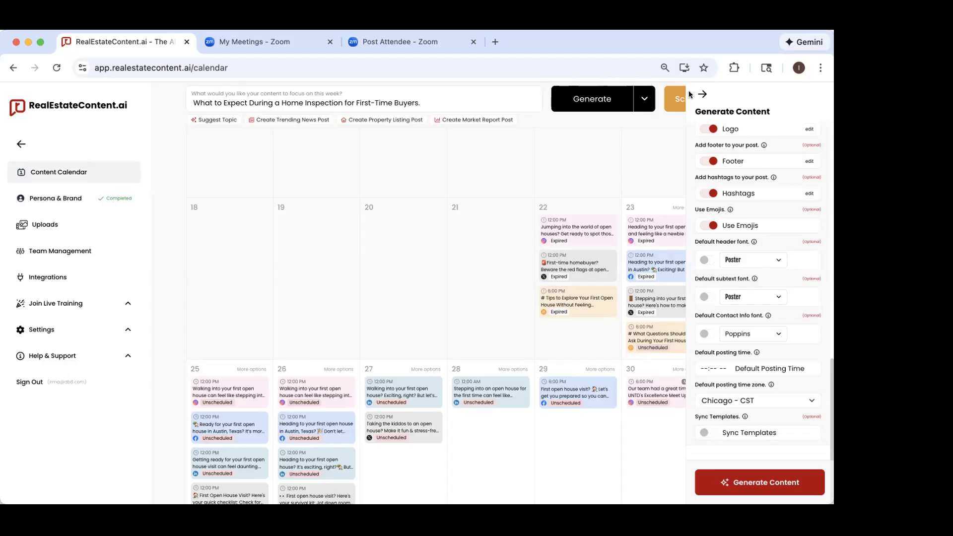
{"action": "left_click", "coordinate": [702, 94]}
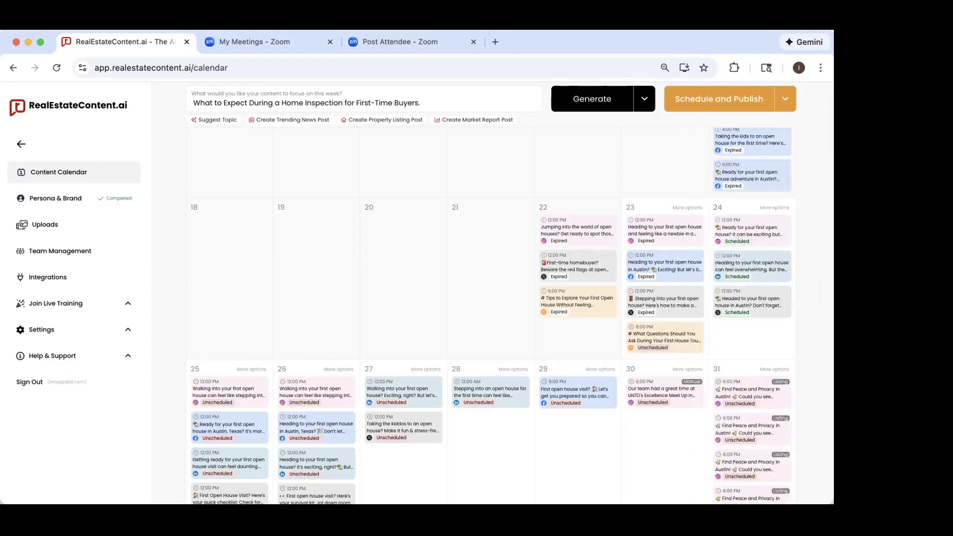